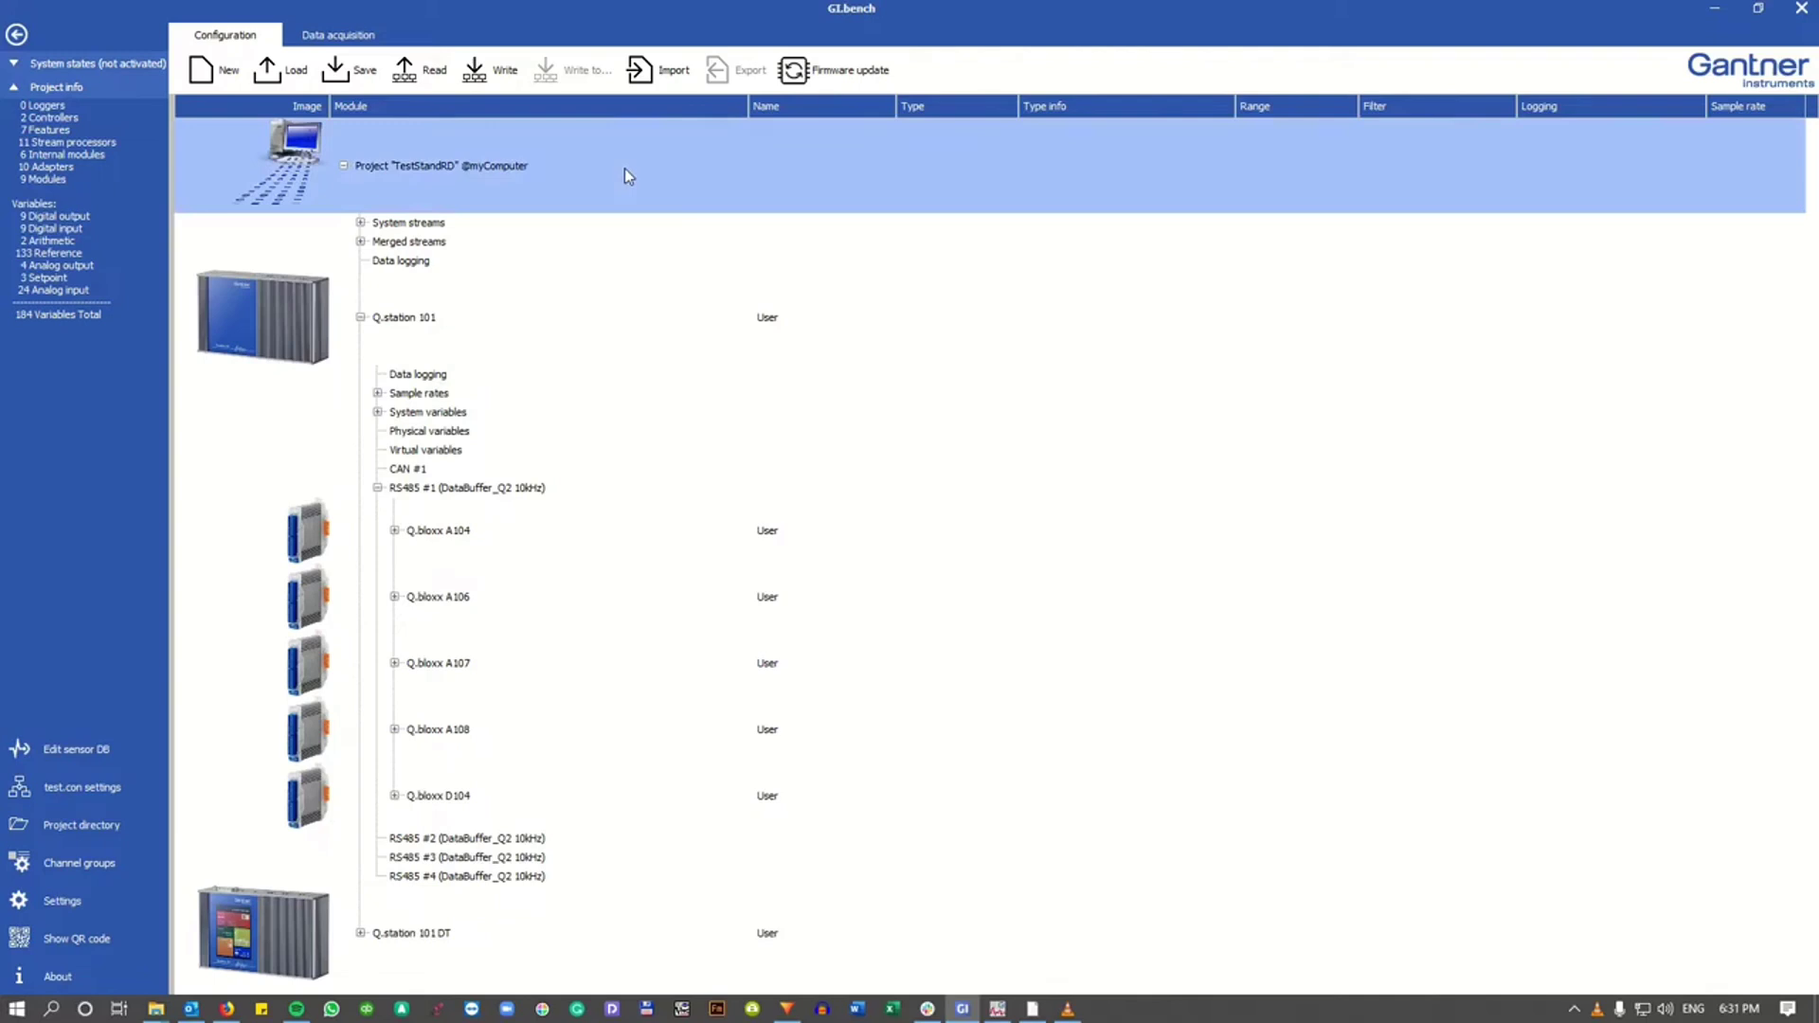
# Review the data stream types that can be added to the TestStandRD project
pyautogui.click(381, 228)
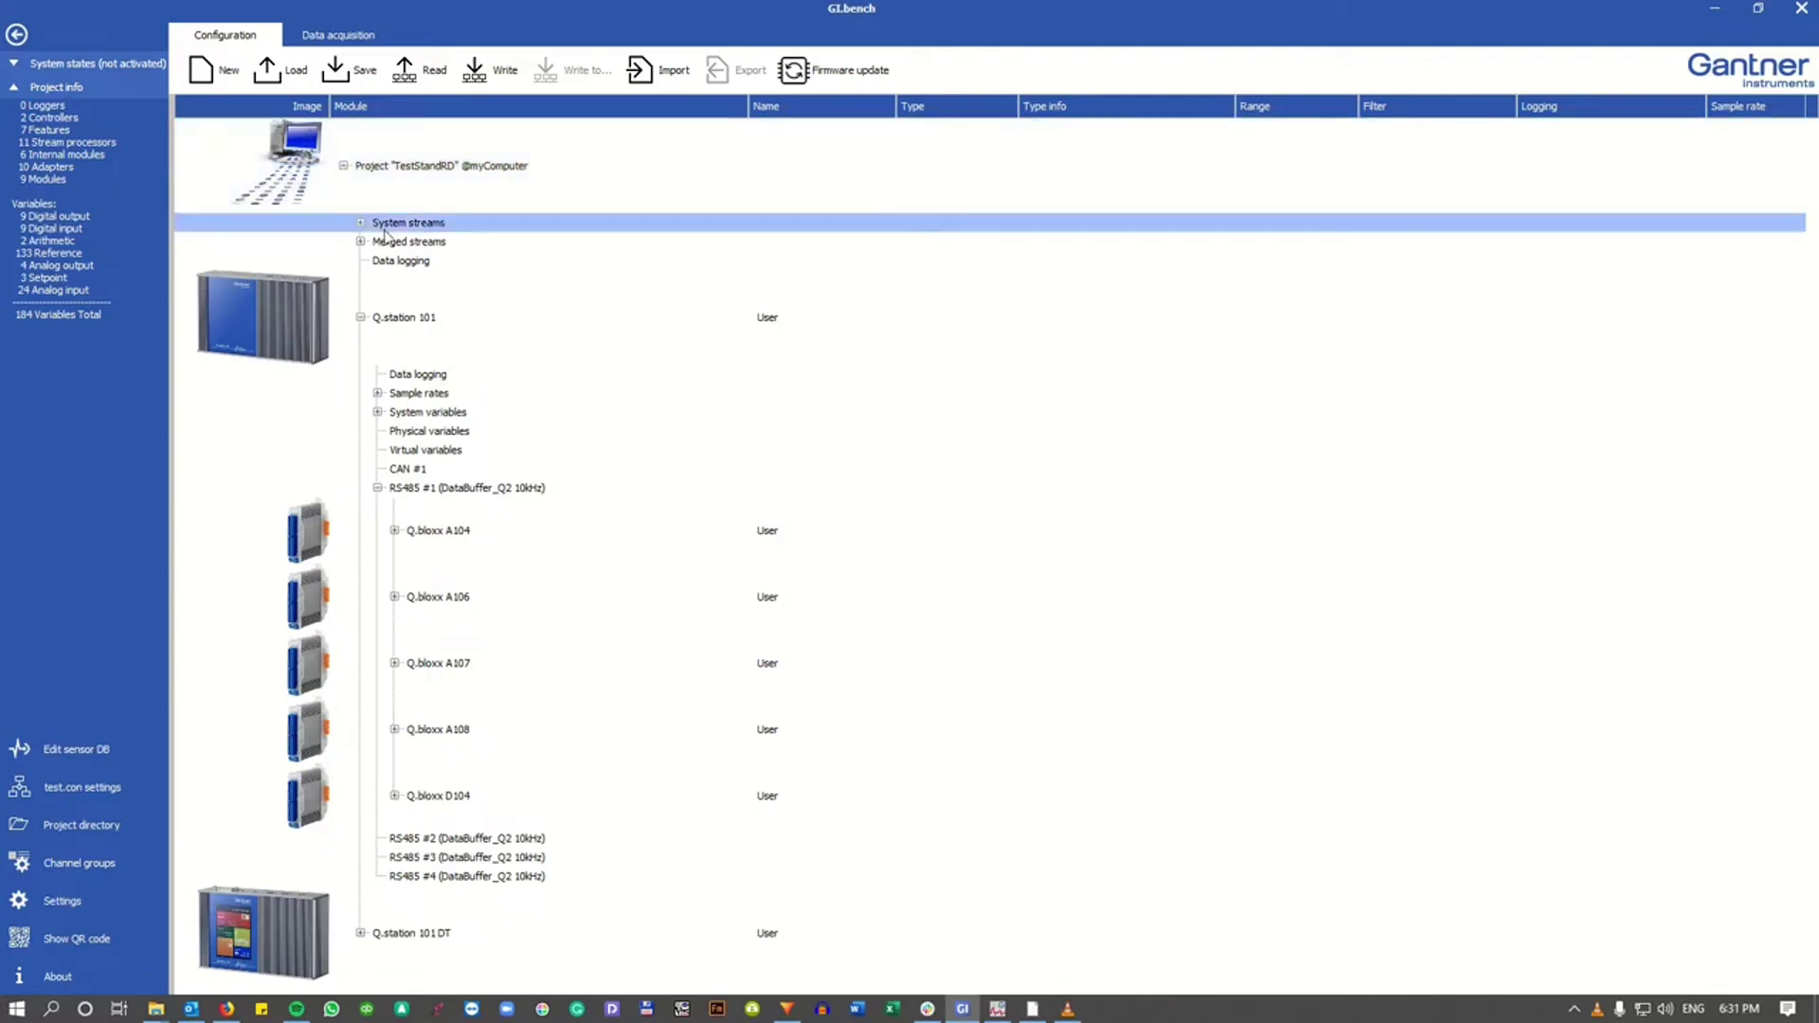
pyautogui.click(402, 268)
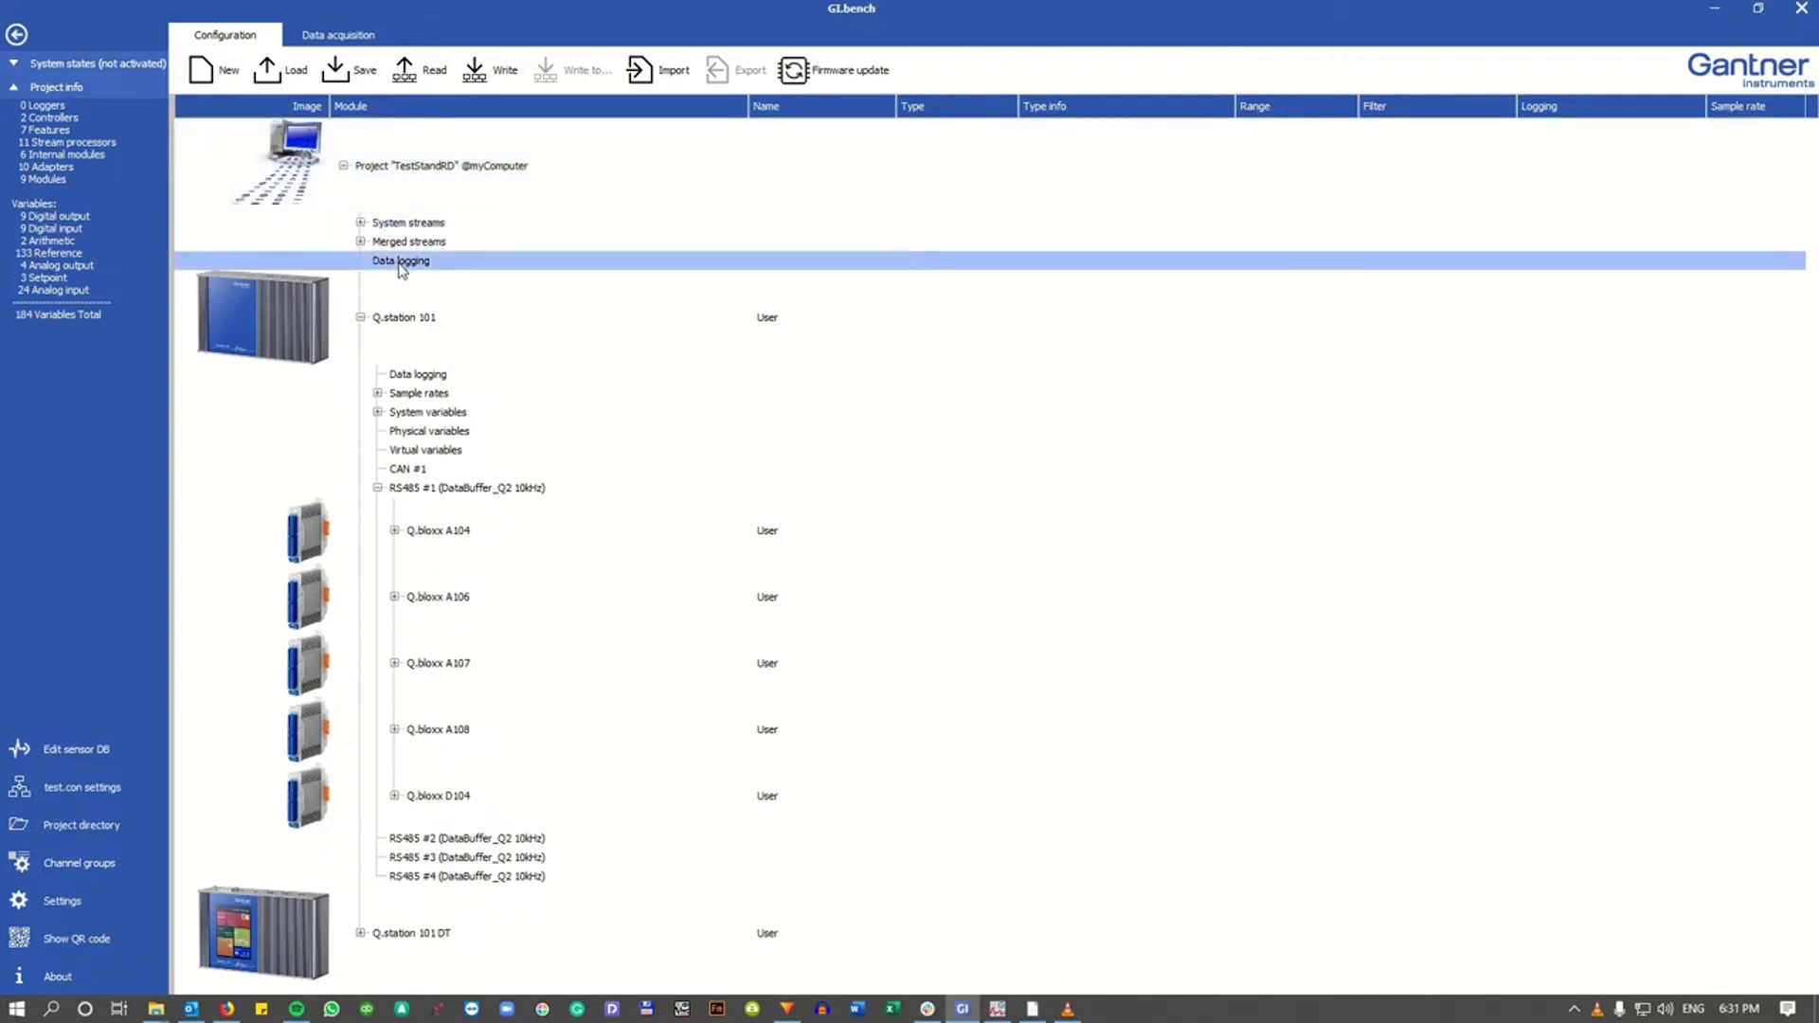
pyautogui.rightClick(415, 173)
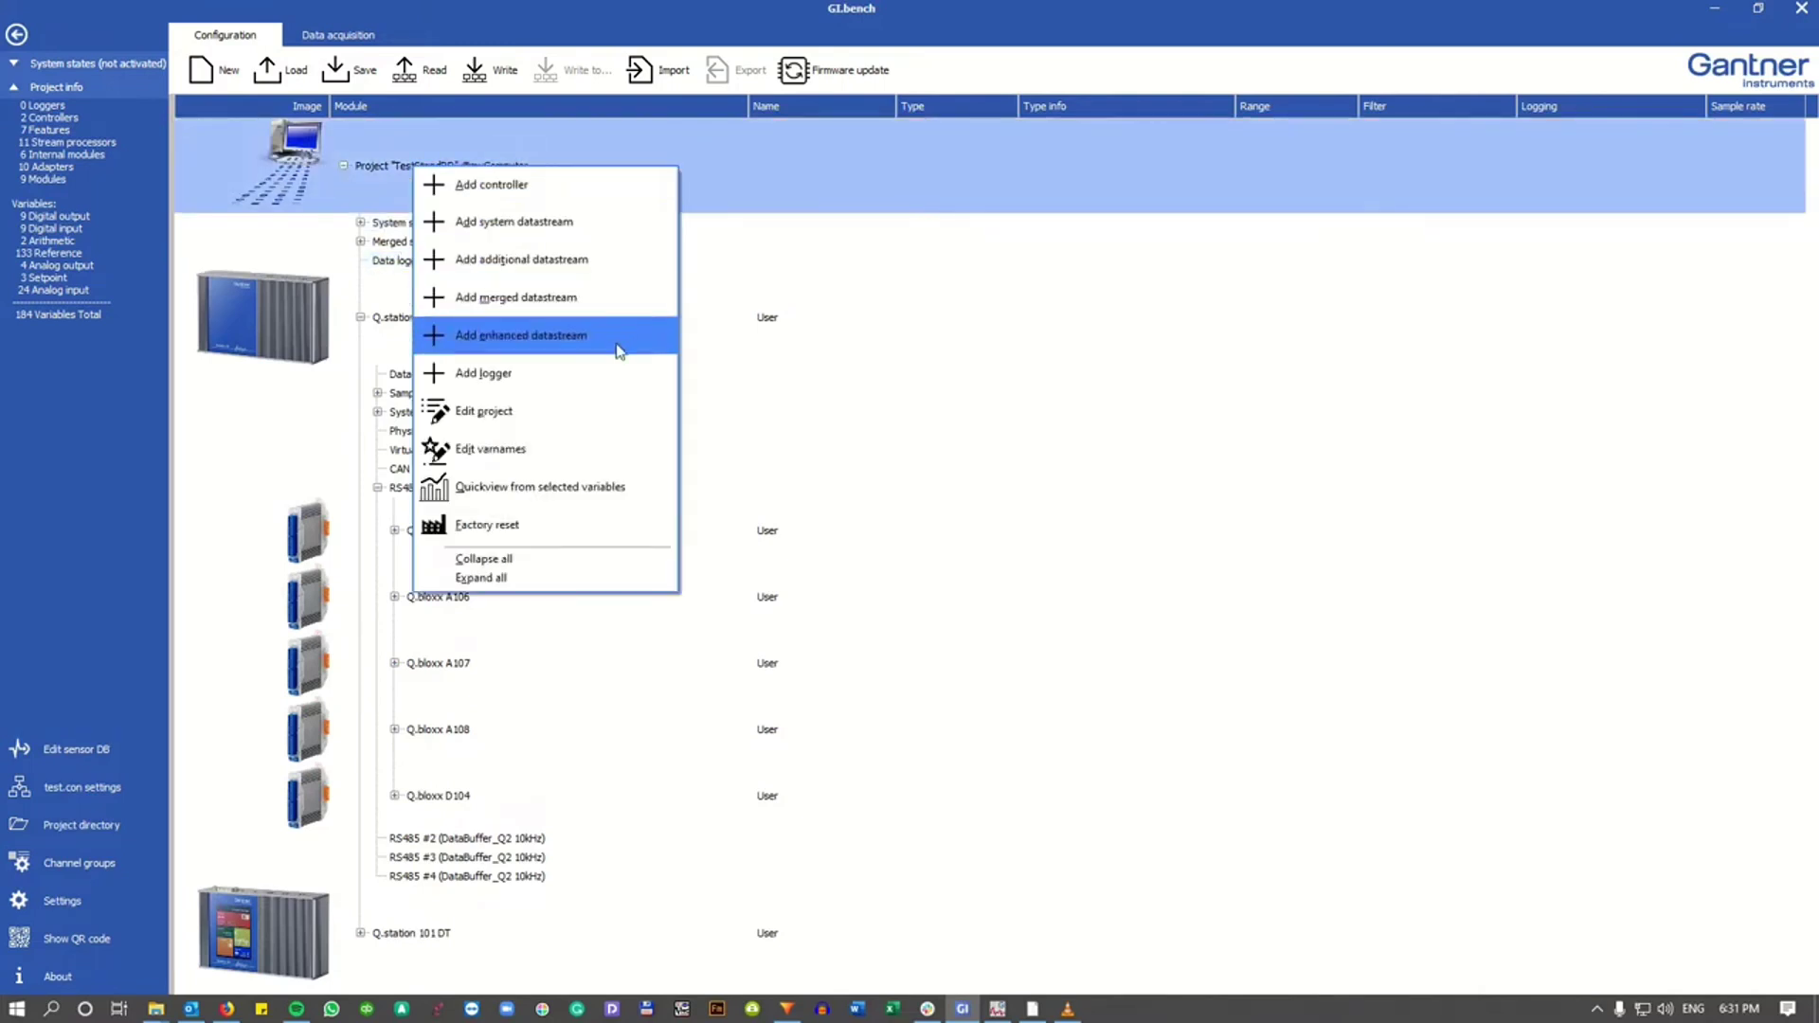
pyautogui.click(607, 155)
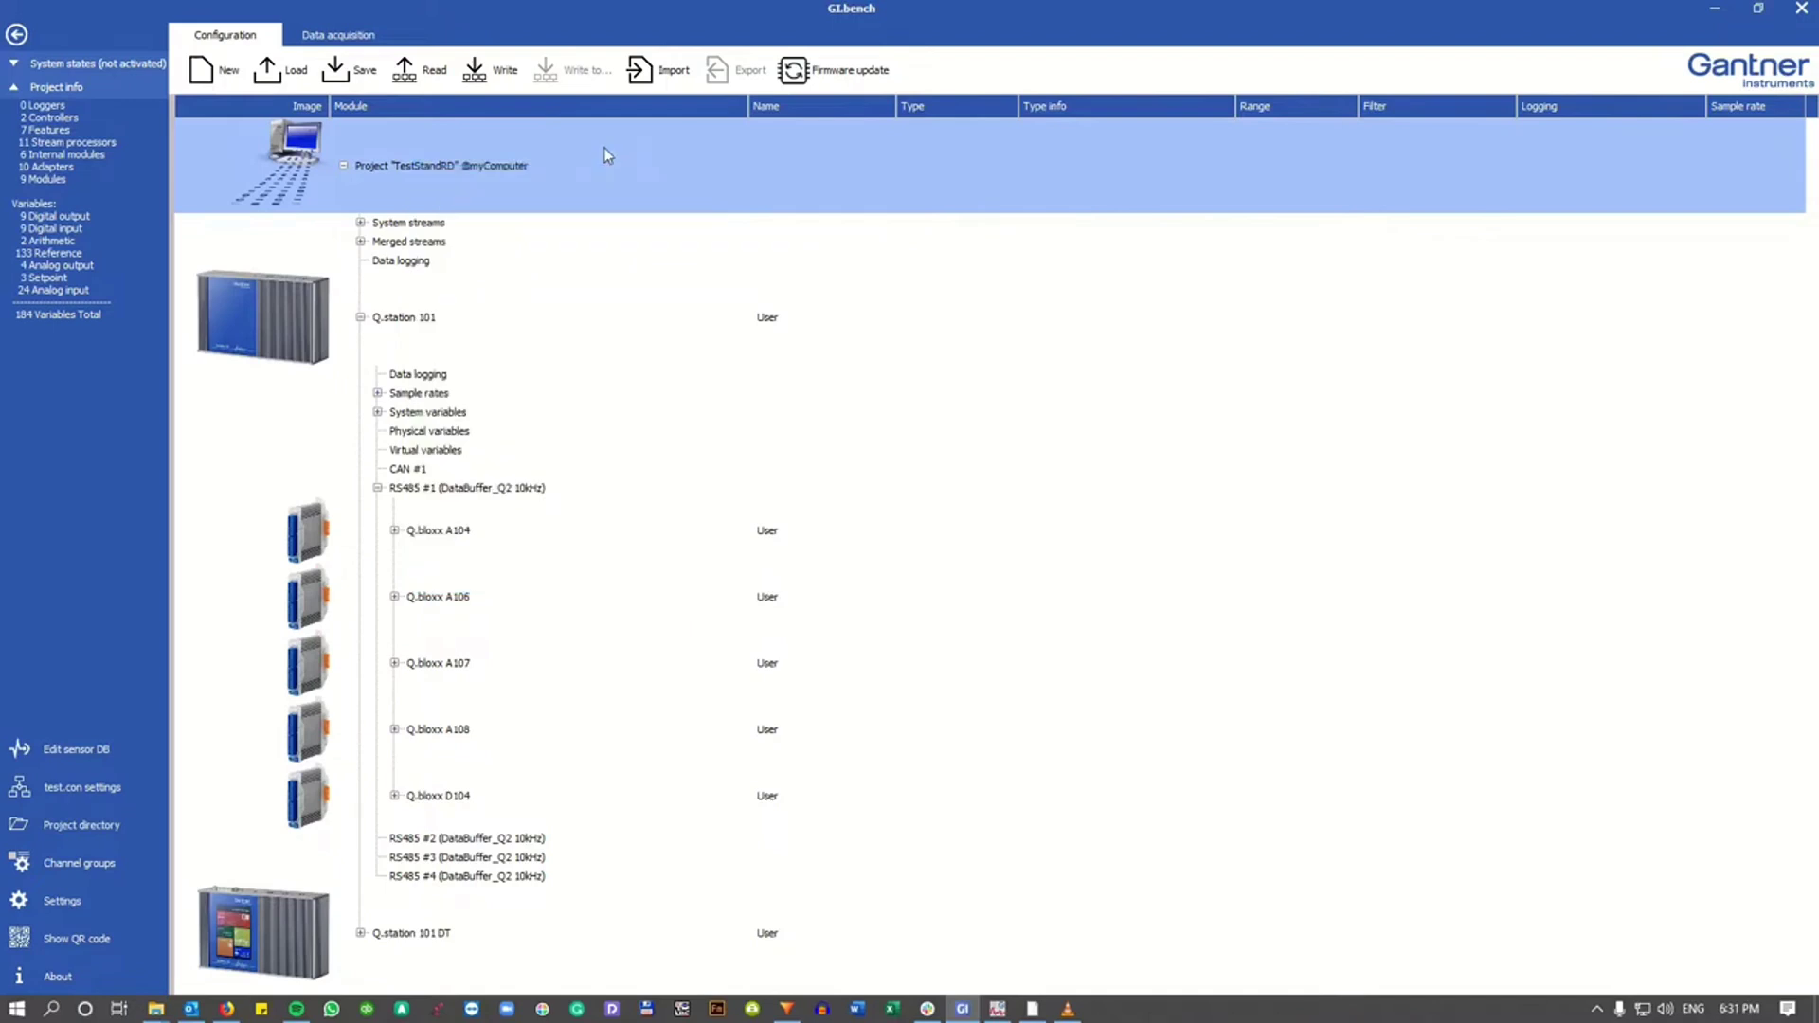
# Expand the system streams and merged streams branches of the TestStandRD project
pyautogui.click(469, 226)
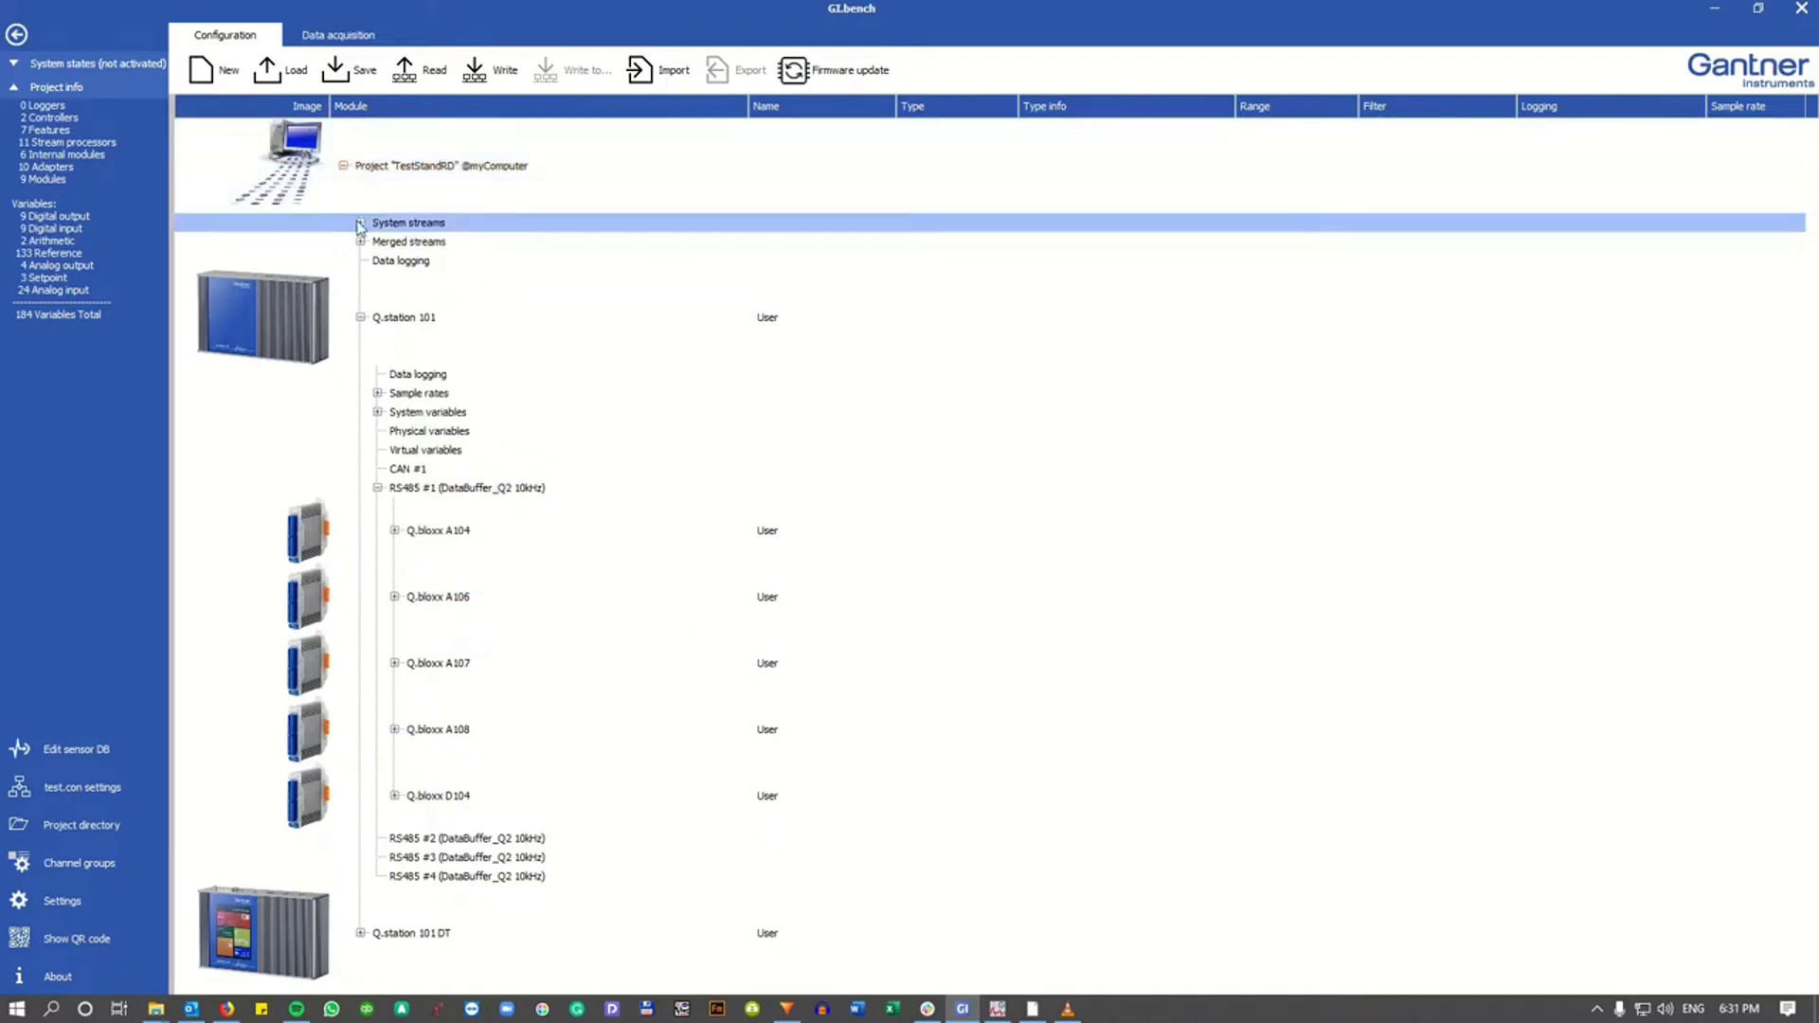
pyautogui.click(360, 224)
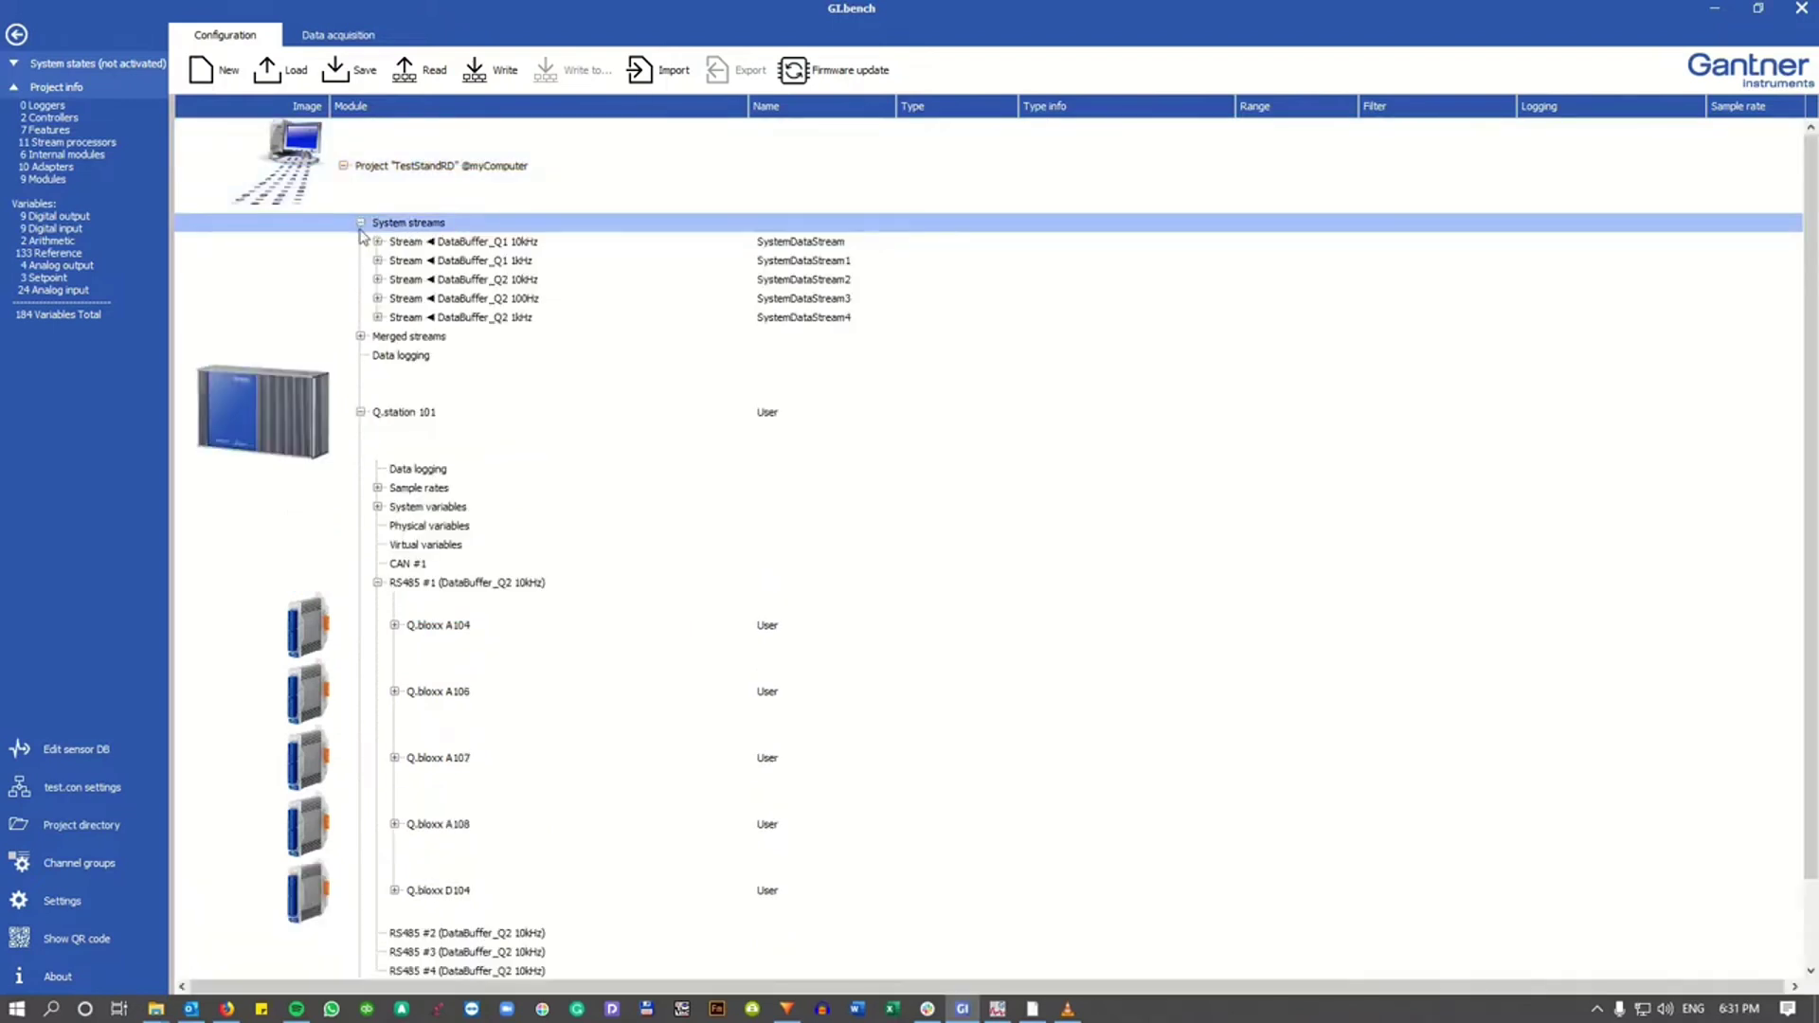
pyautogui.click(518, 339)
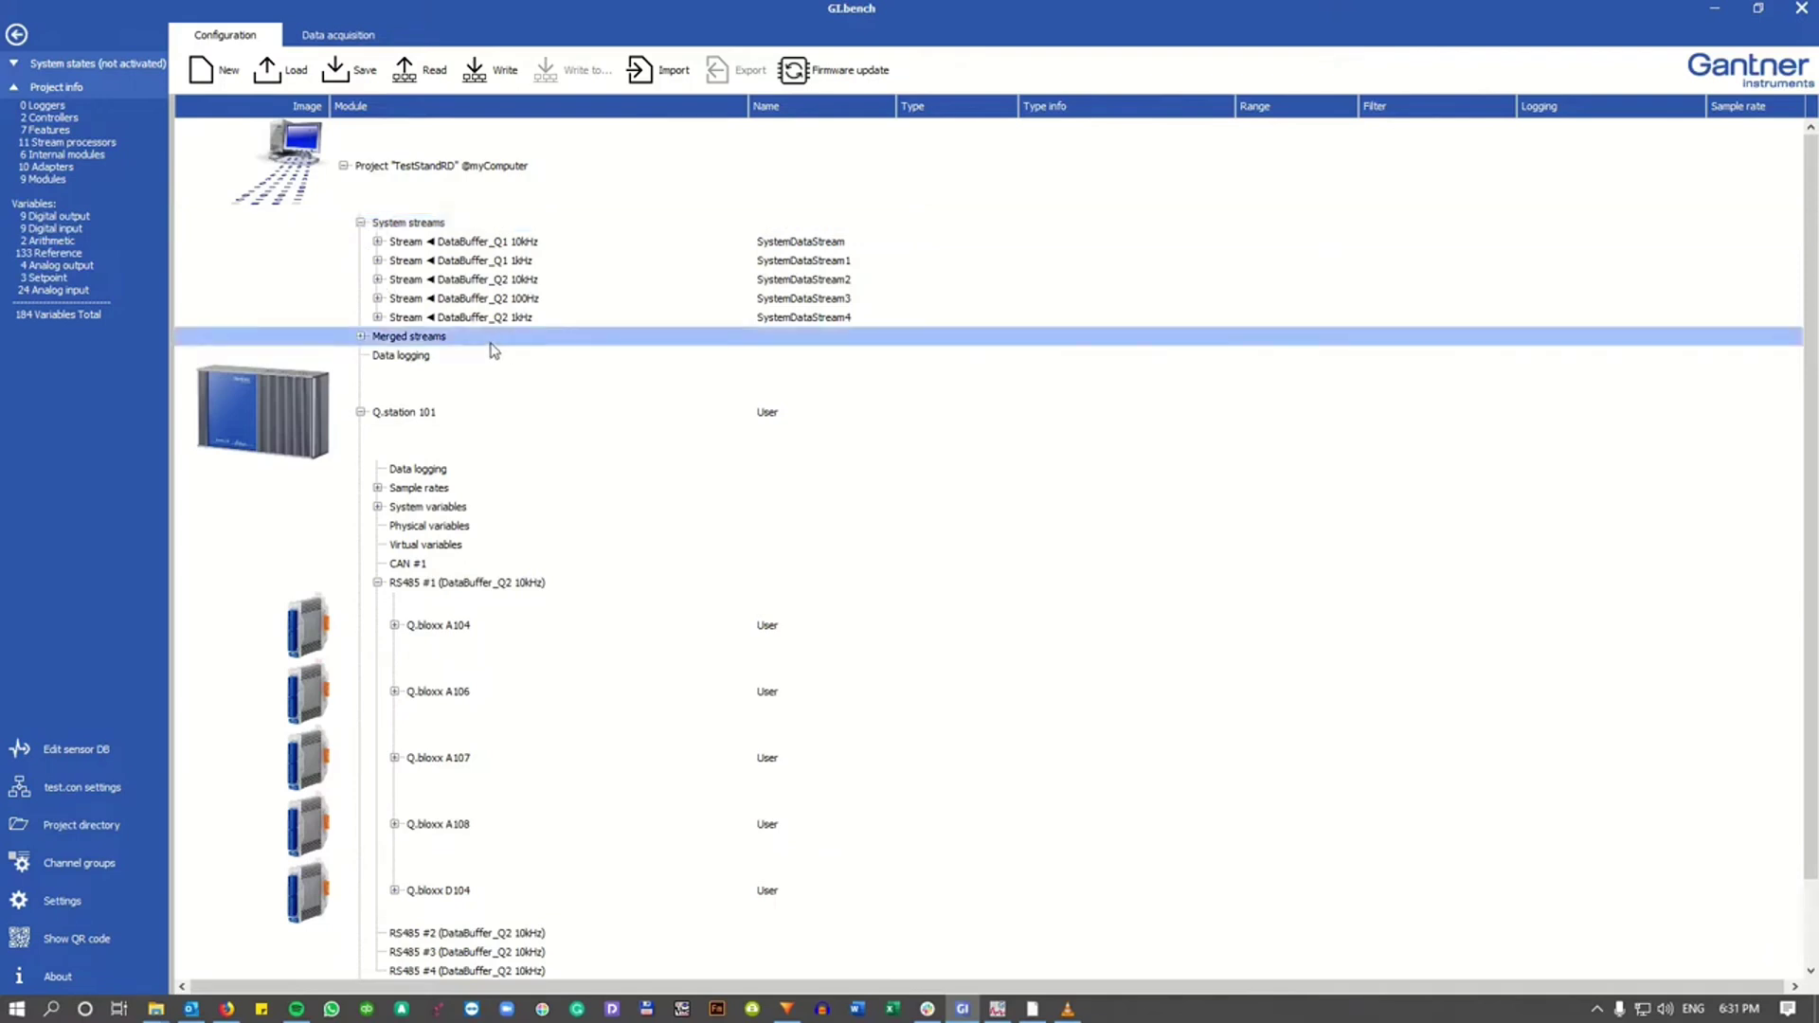
pyautogui.click(361, 337)
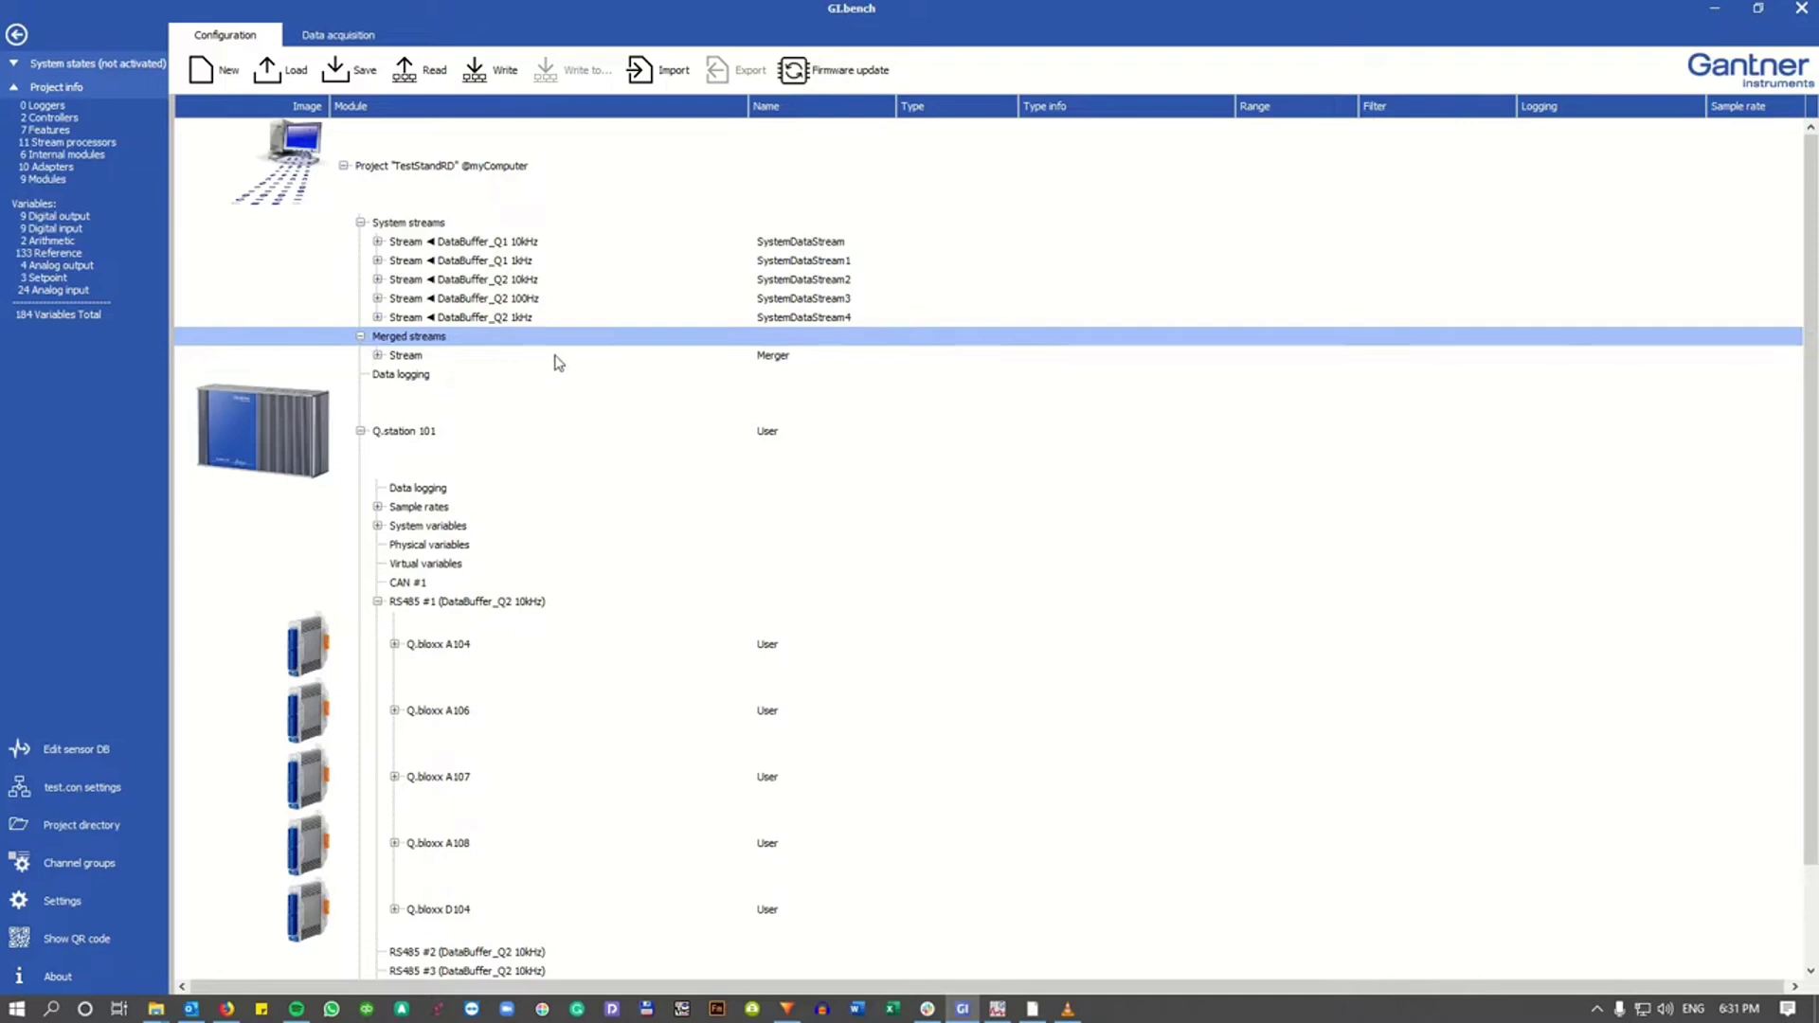
# Examine each DataBuffer_Q1 and DataBuffer_Q2 system stream and the merged stream in the project tree
pyautogui.click(537, 245)
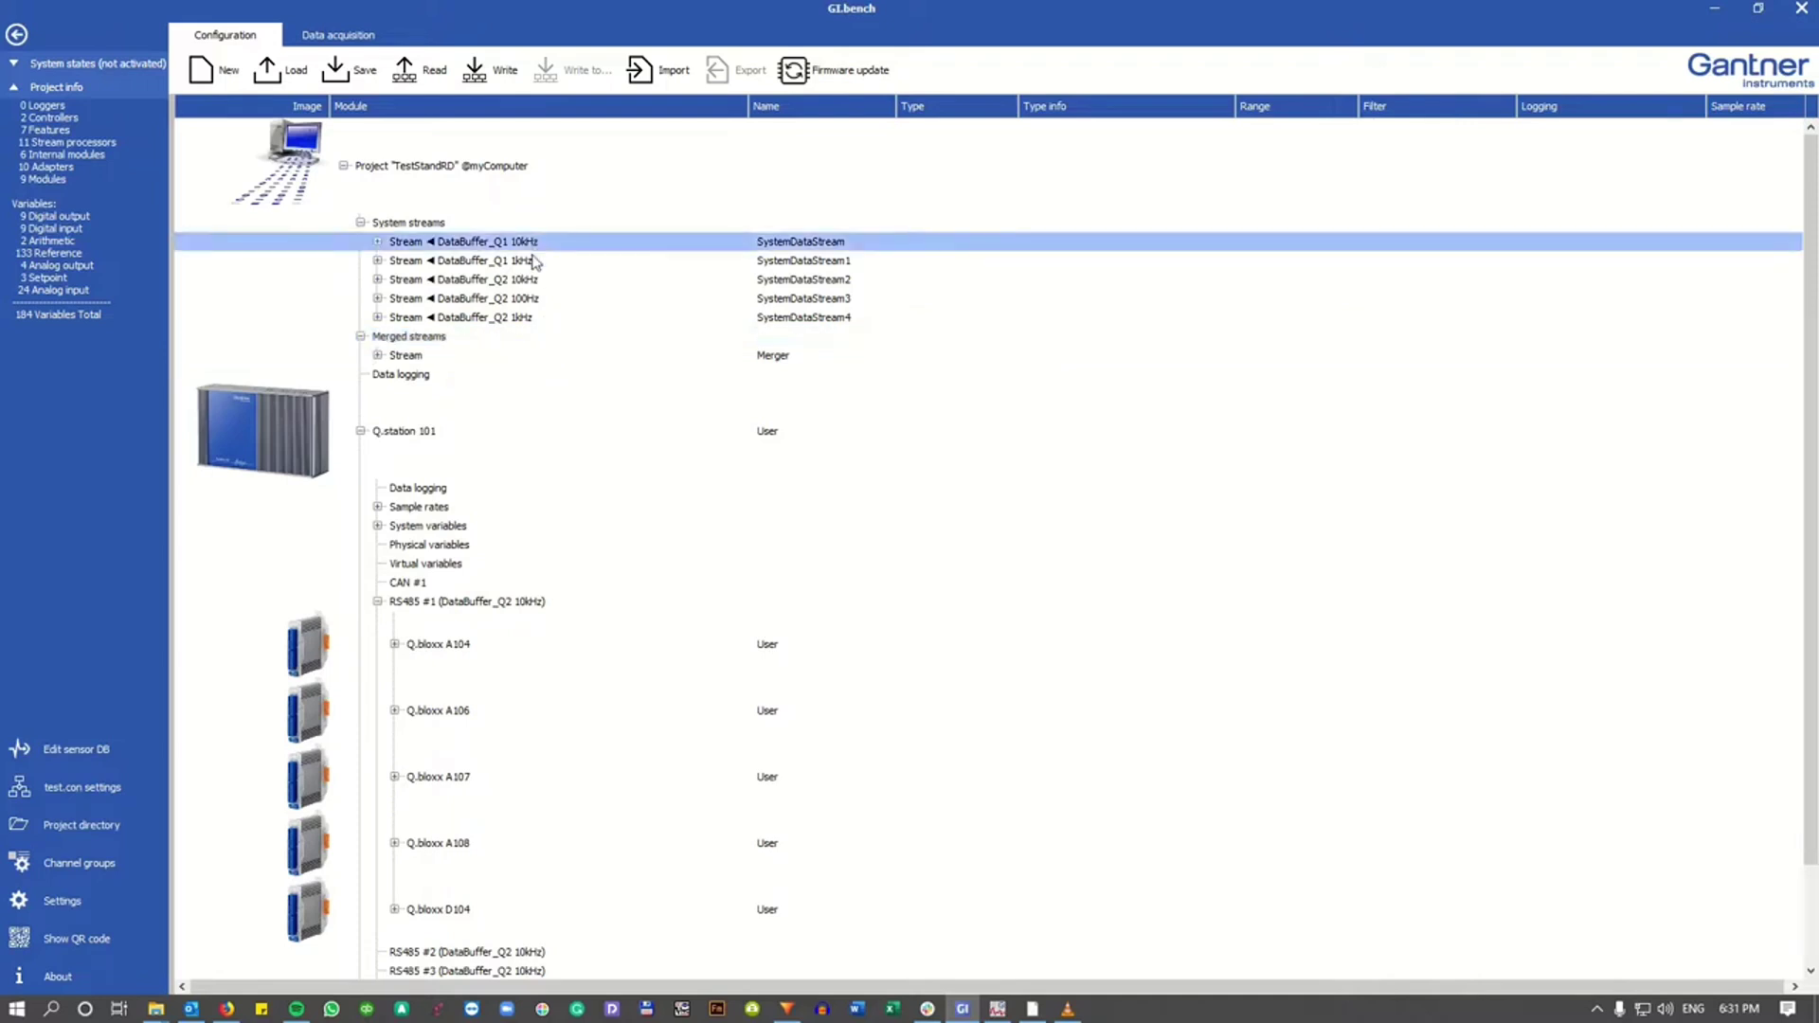
pyautogui.click(537, 261)
pyautogui.click(535, 282)
pyautogui.click(536, 300)
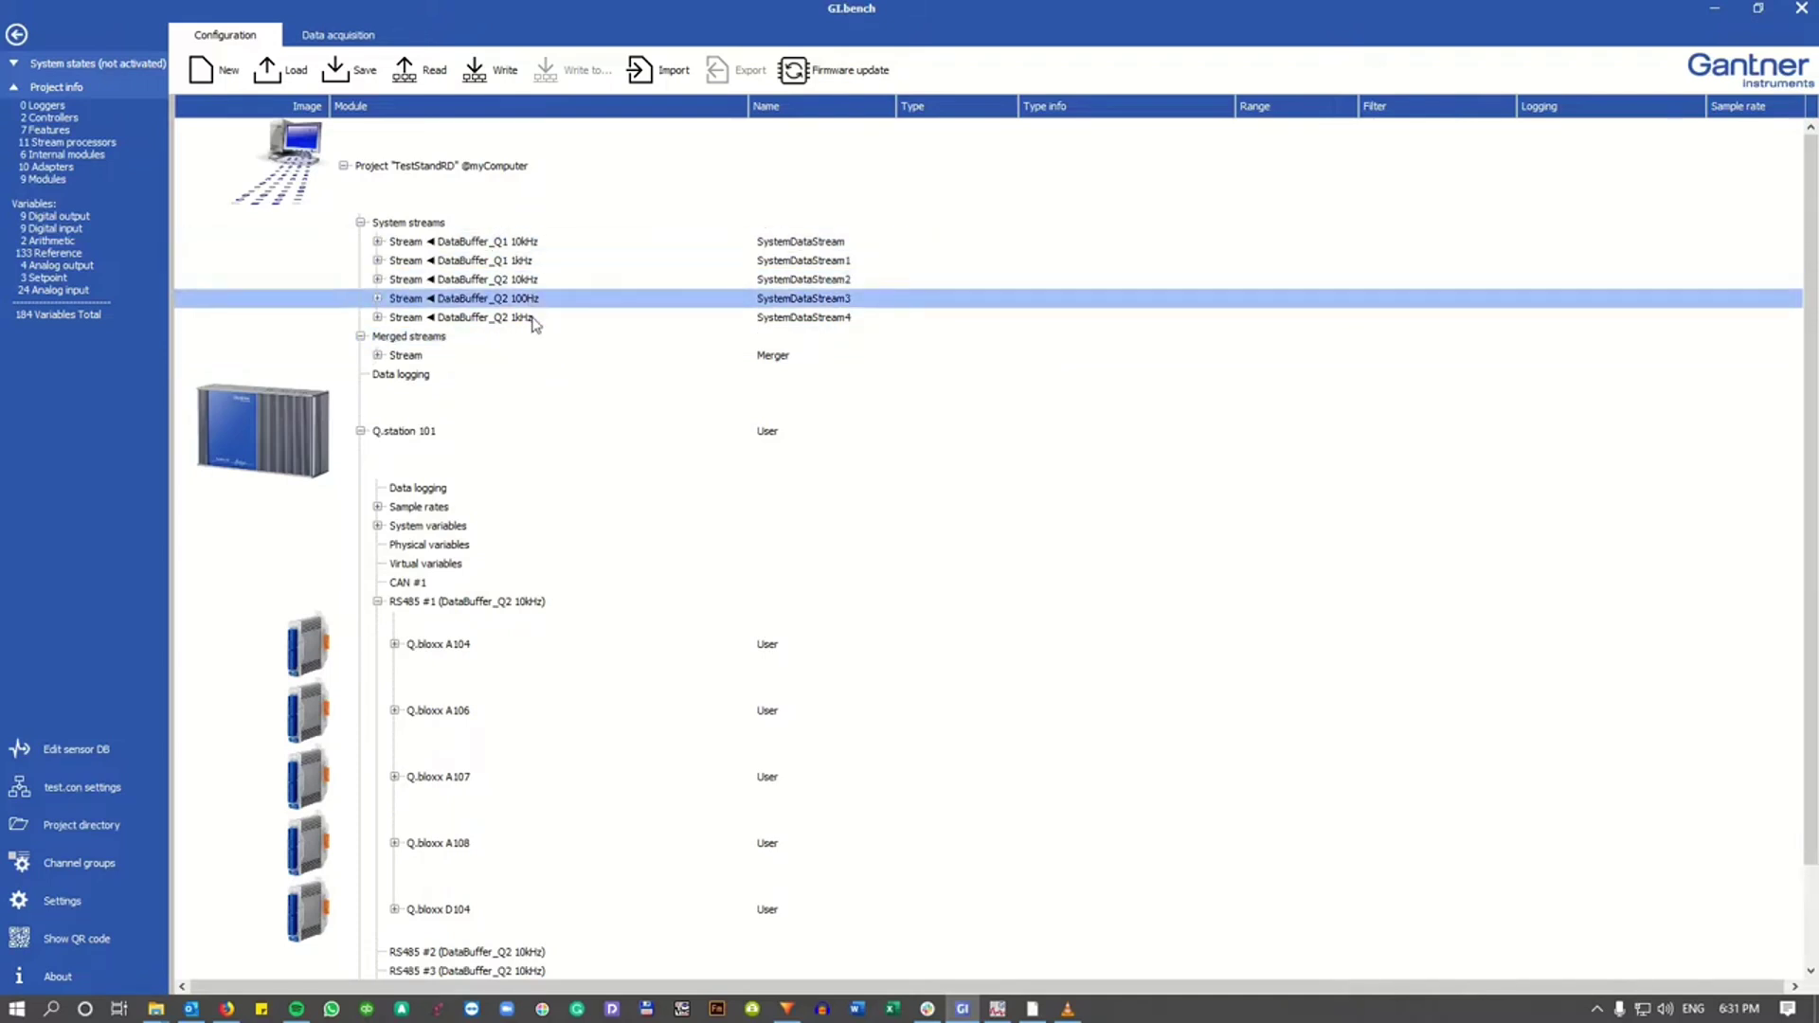
pyautogui.click(536, 319)
pyautogui.click(533, 356)
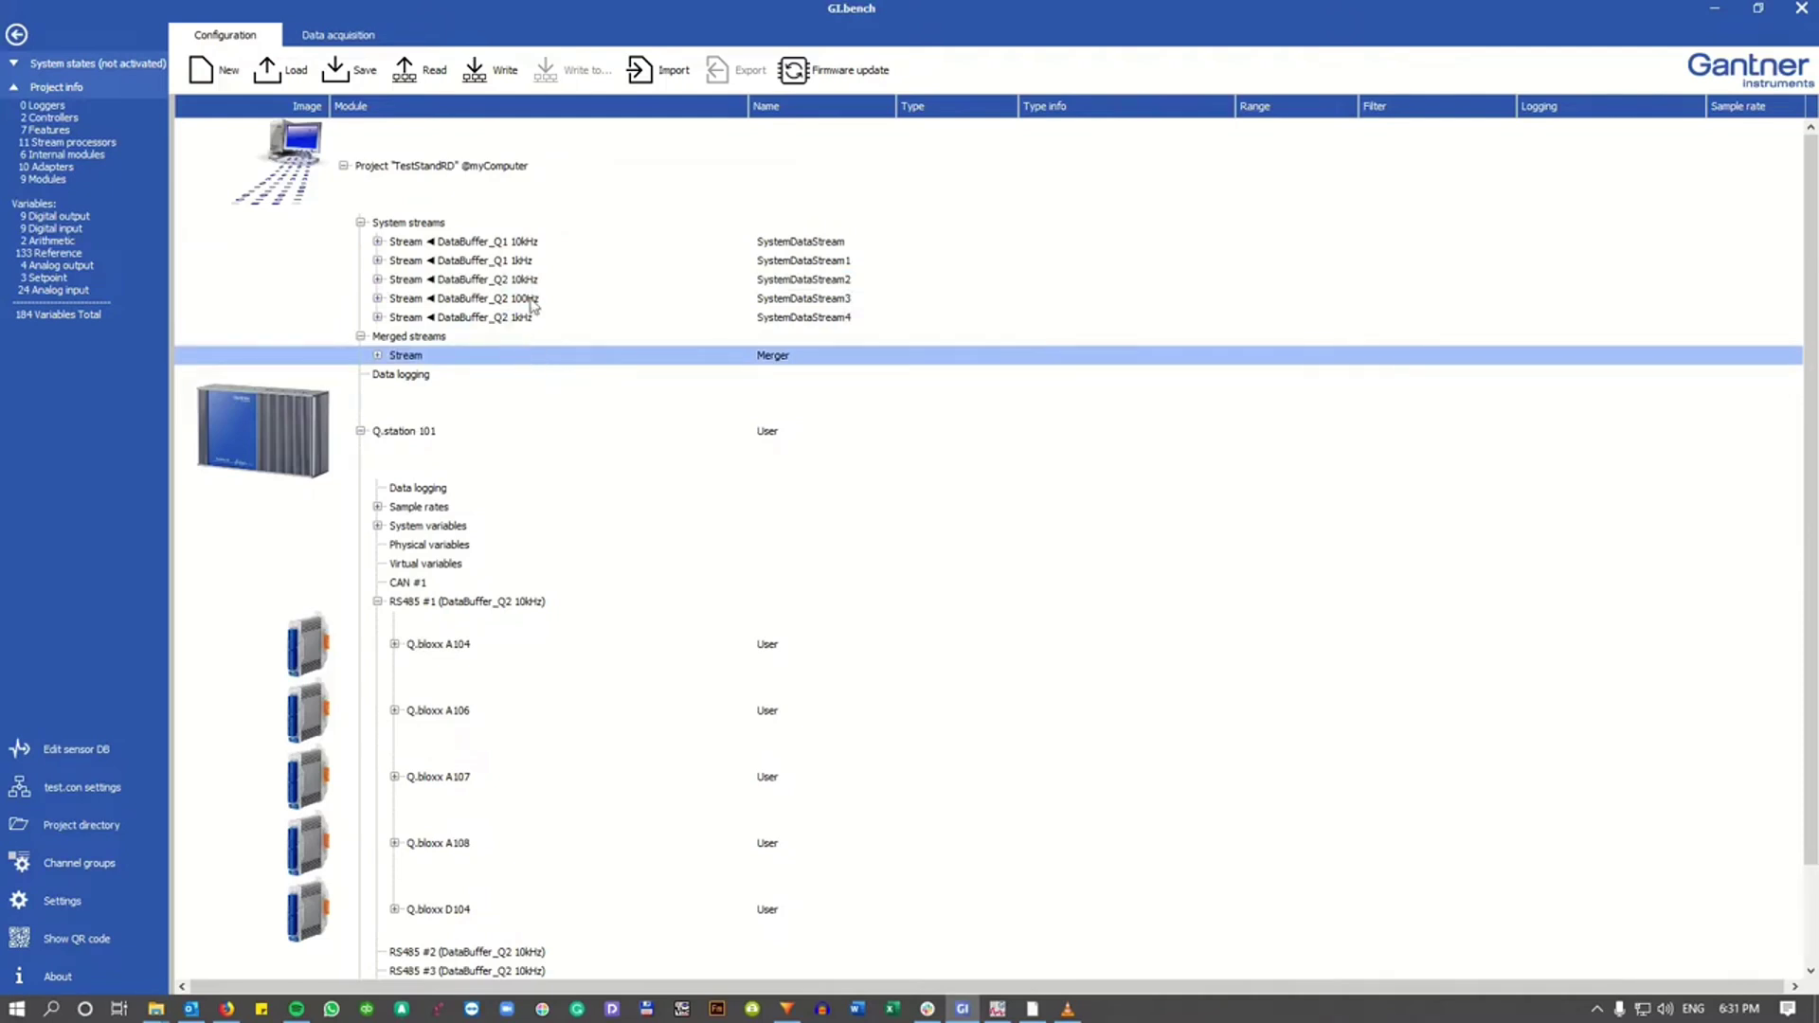
pyautogui.click(528, 246)
pyautogui.click(528, 262)
pyautogui.click(531, 281)
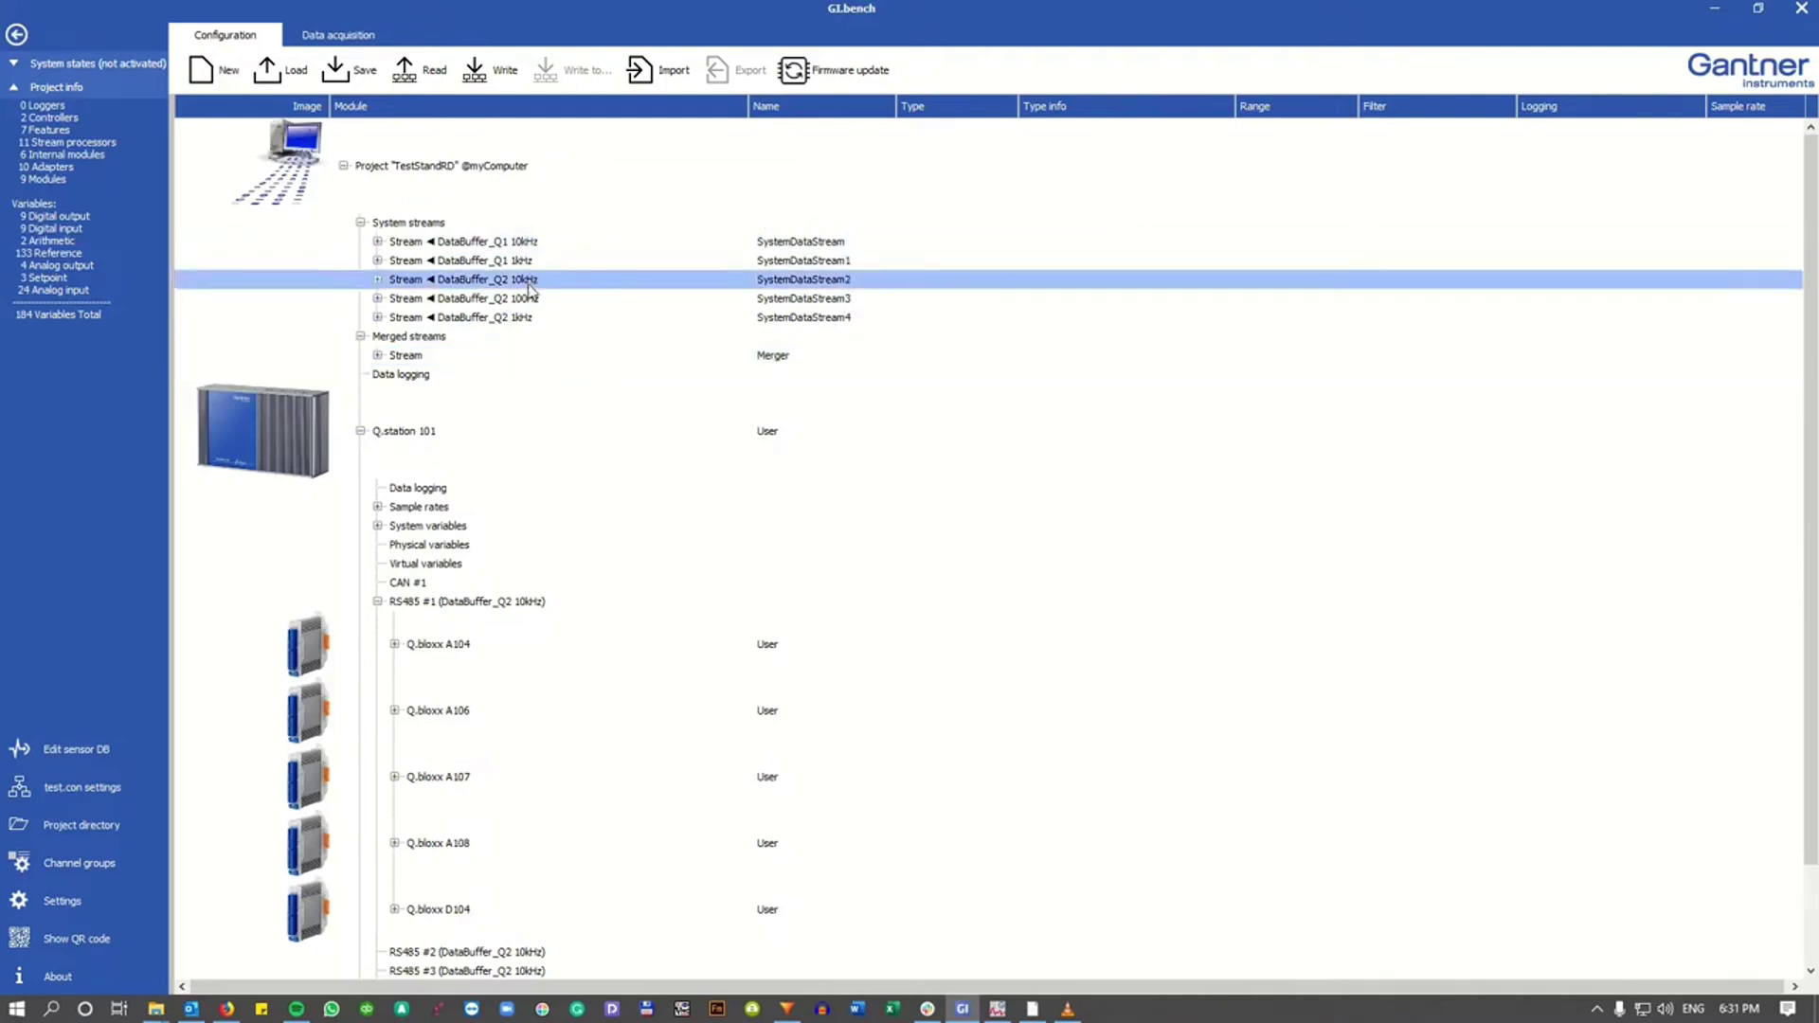
pyautogui.click(530, 300)
pyautogui.click(529, 319)
pyautogui.click(531, 299)
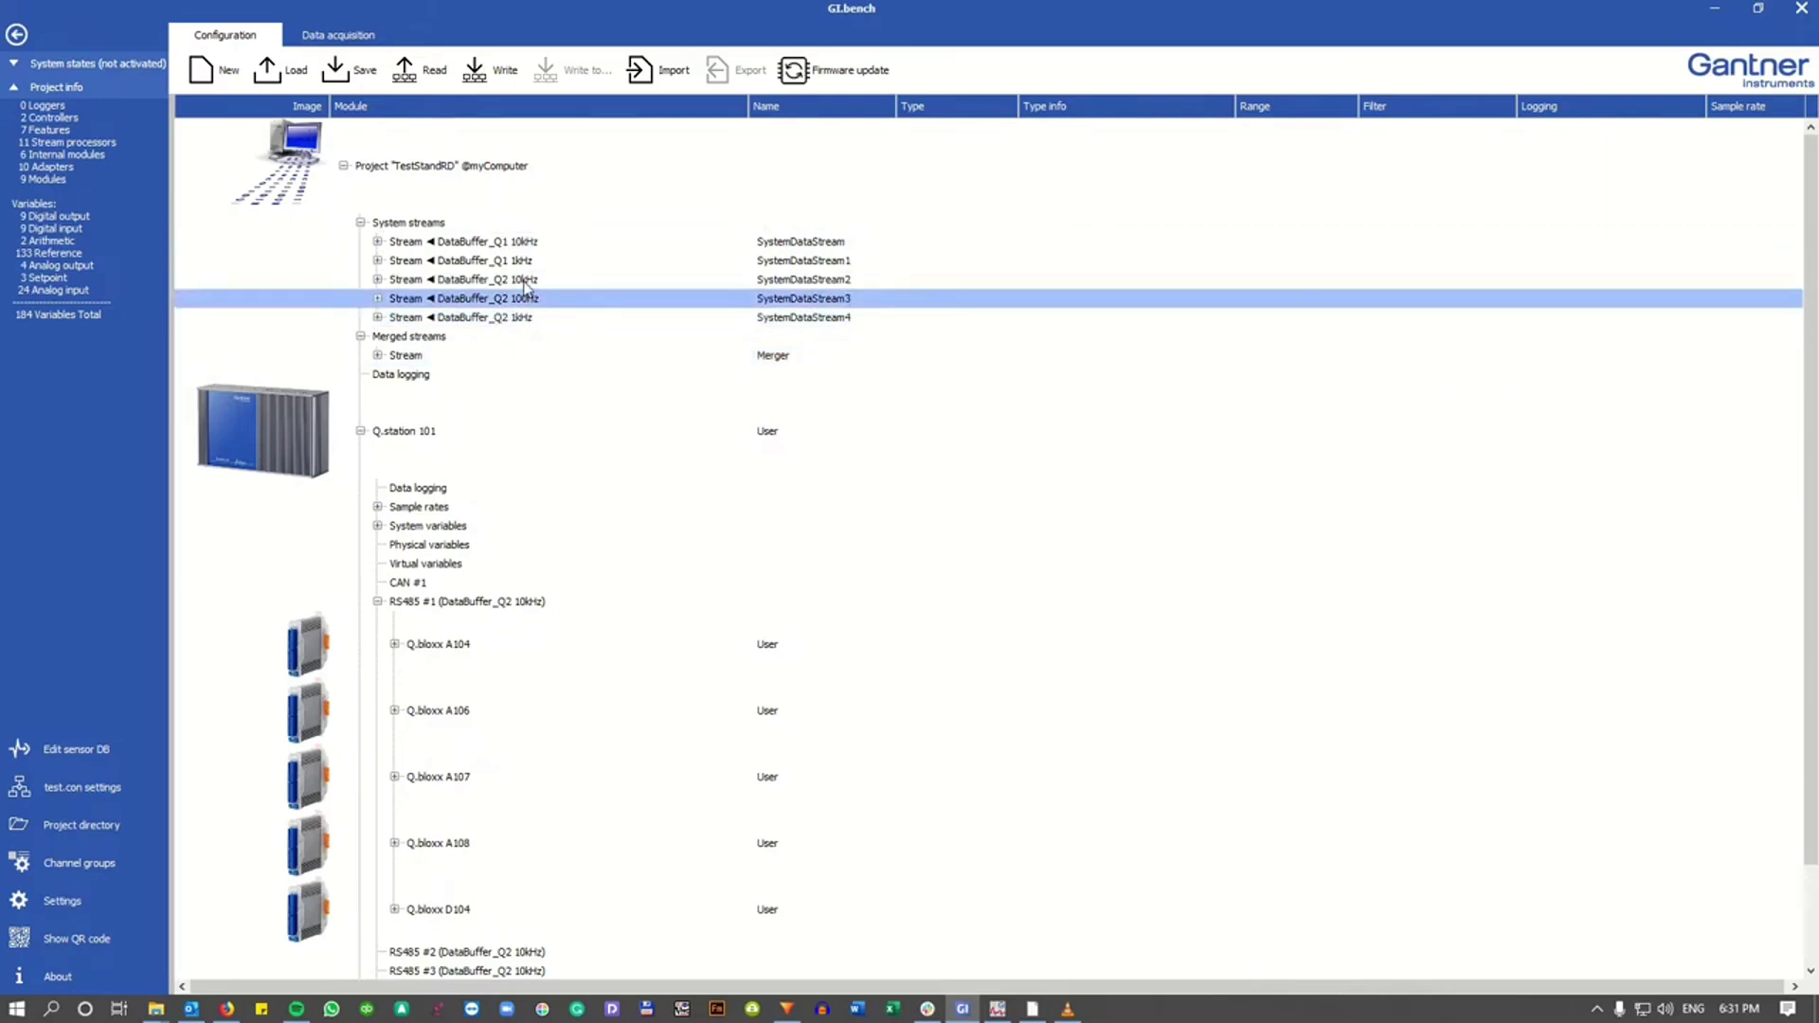
pyautogui.click(528, 280)
pyautogui.click(525, 261)
pyautogui.click(523, 245)
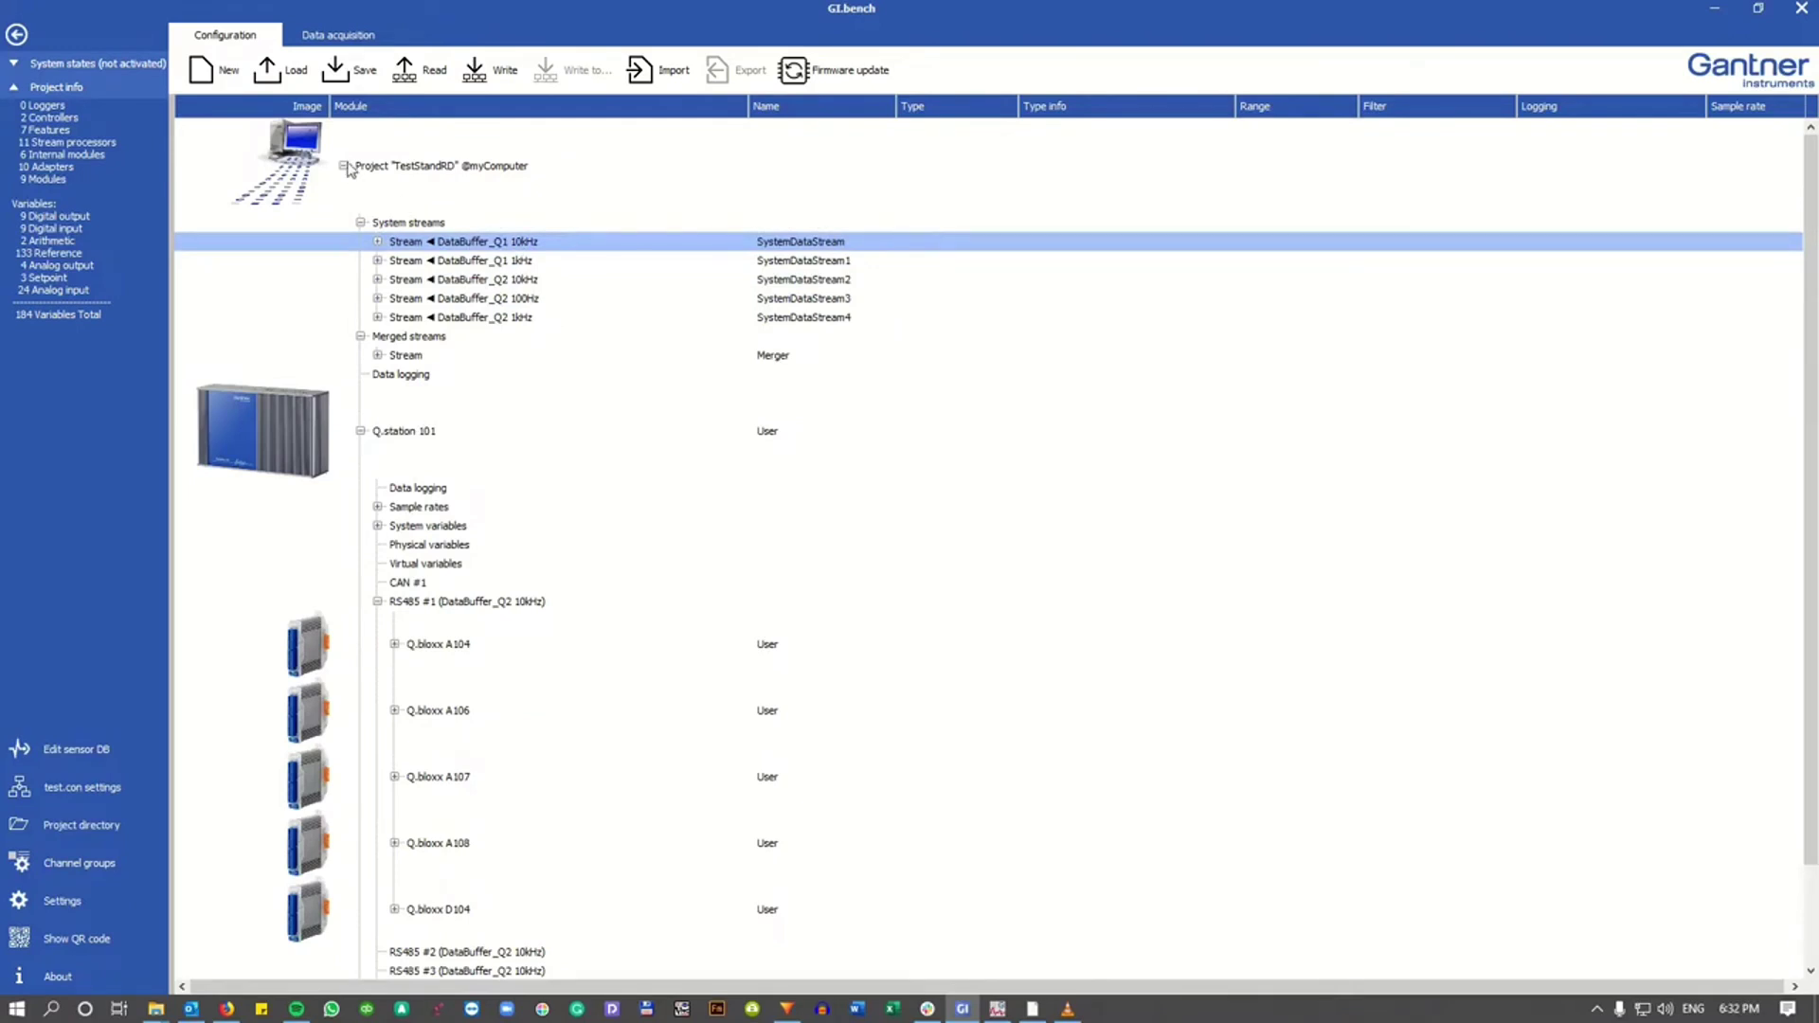
# Create a new project and read in the TestStandRD_Q1 controller with its 10kHz and 1kHz streams enabled for visualization
pyautogui.click(216, 71)
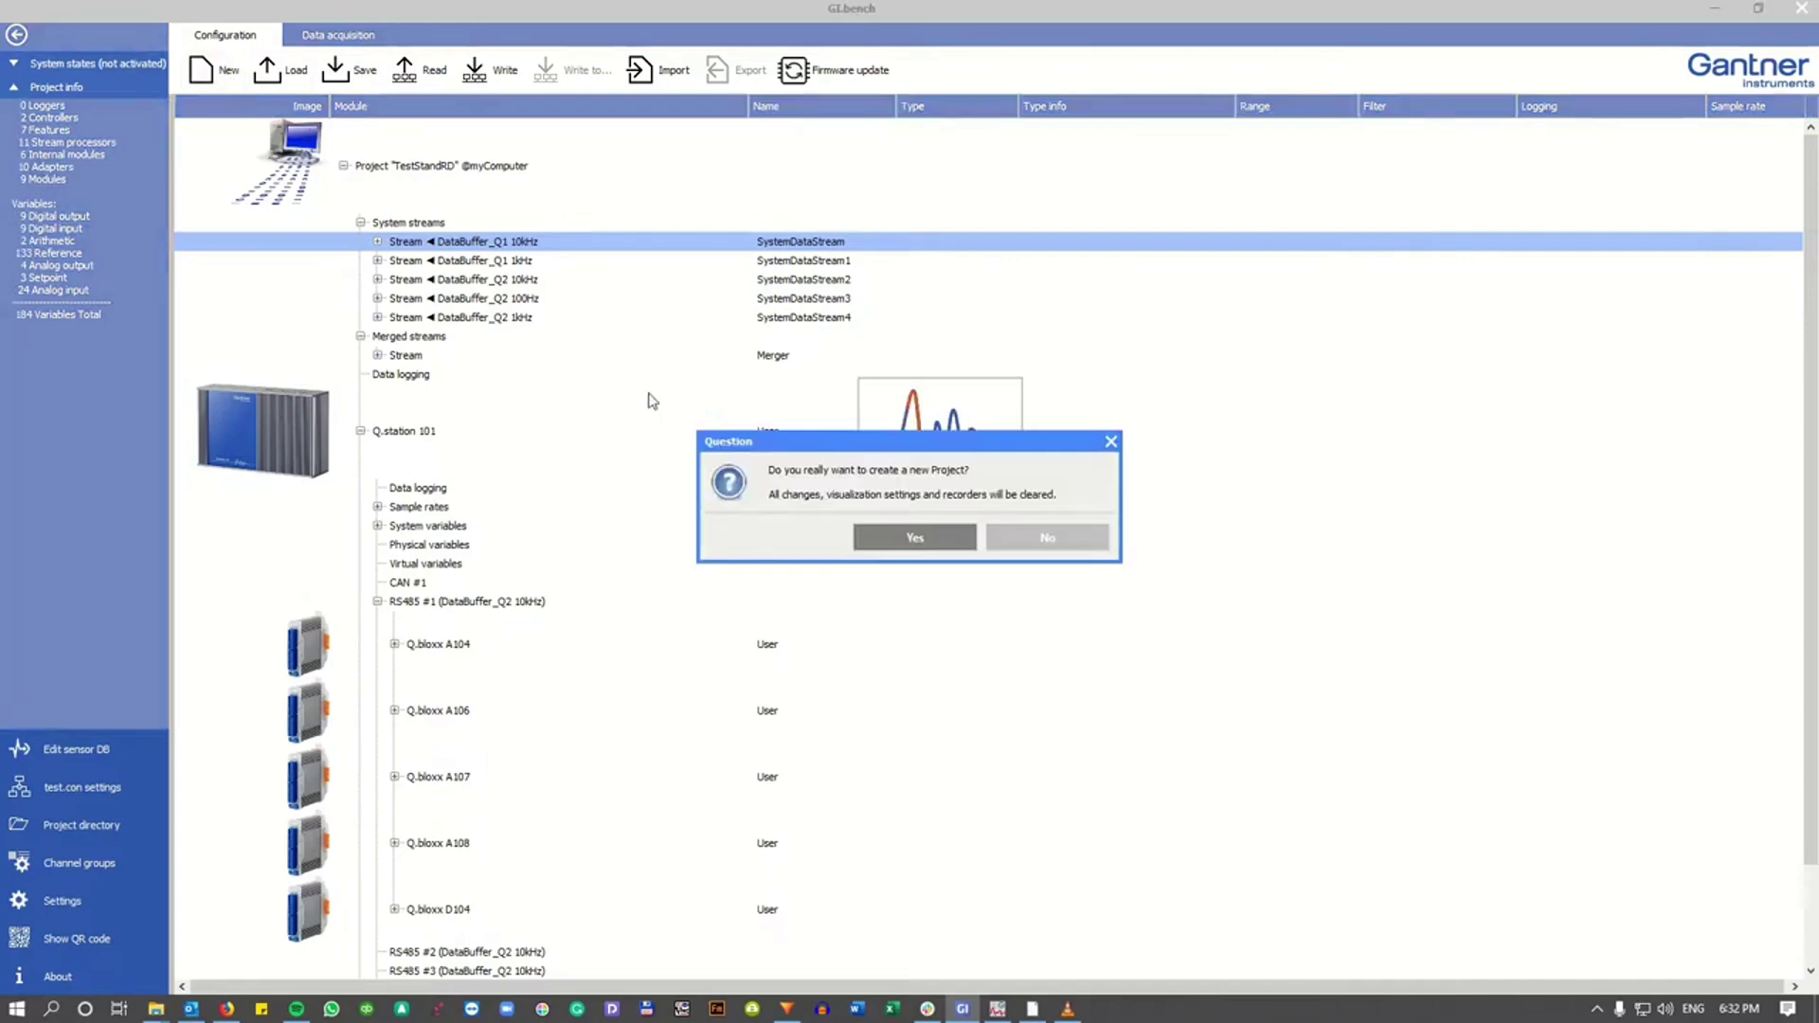
pyautogui.click(912, 542)
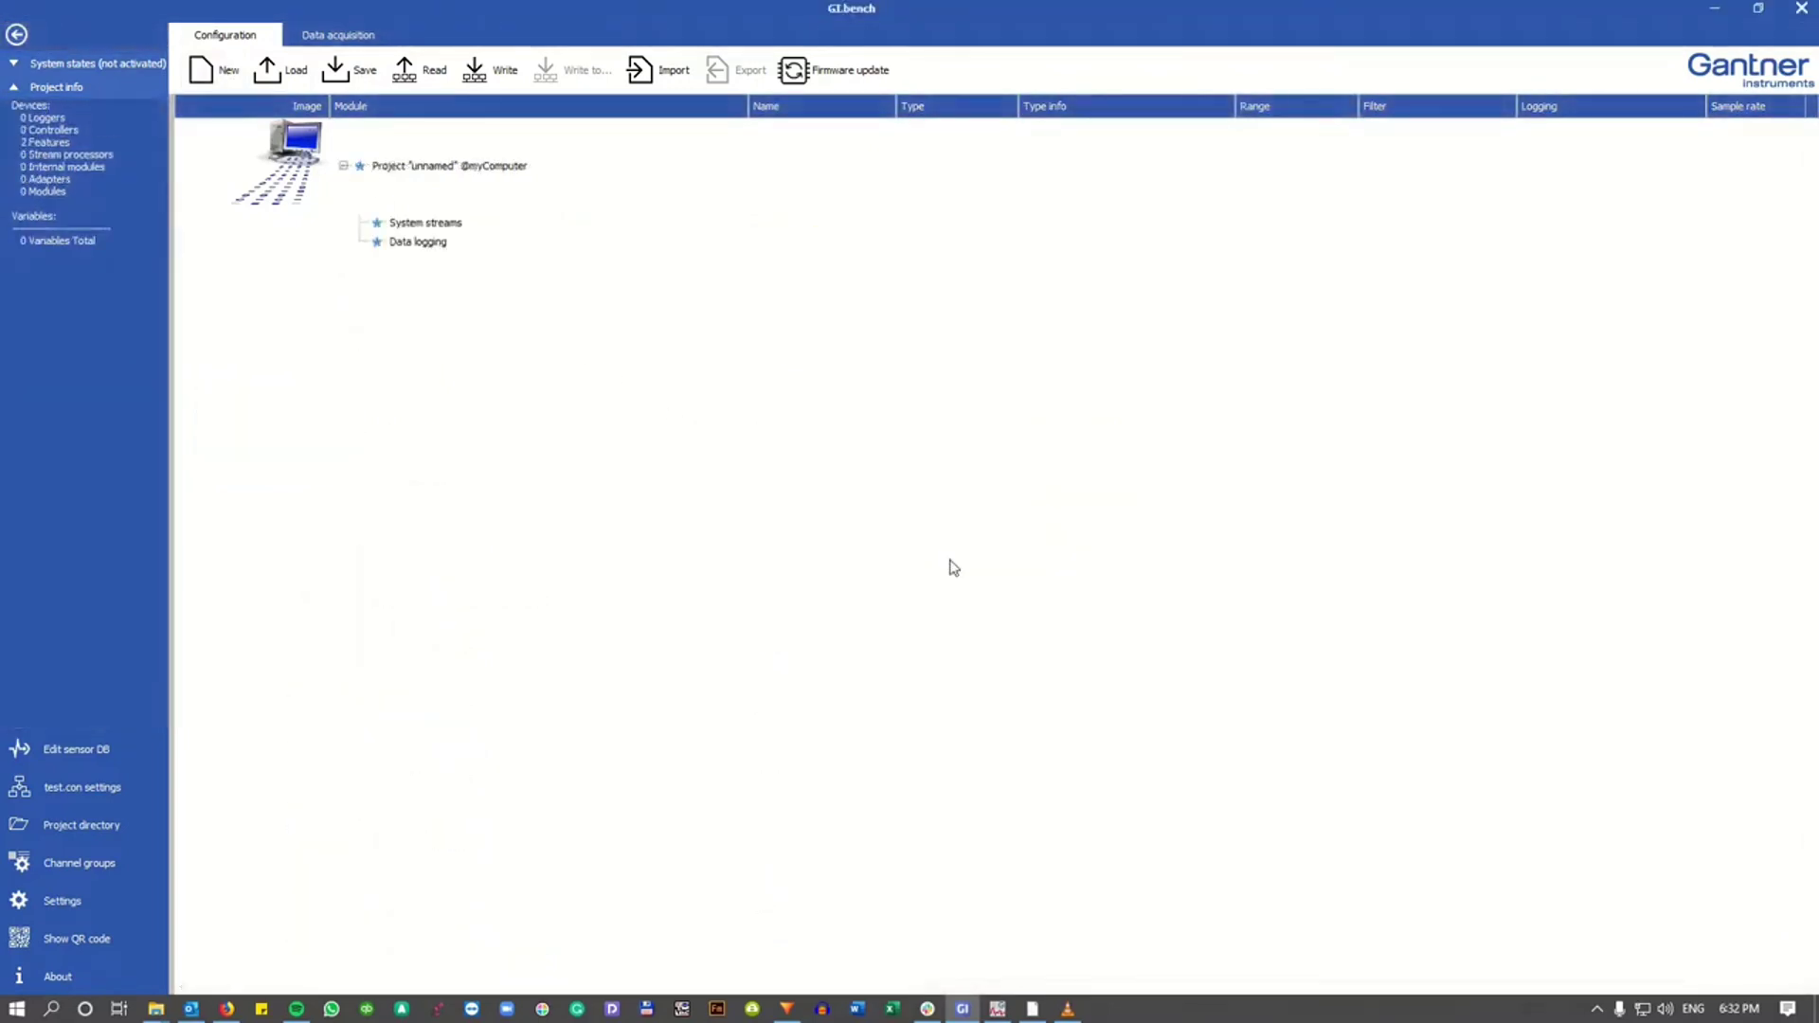
pyautogui.click(409, 70)
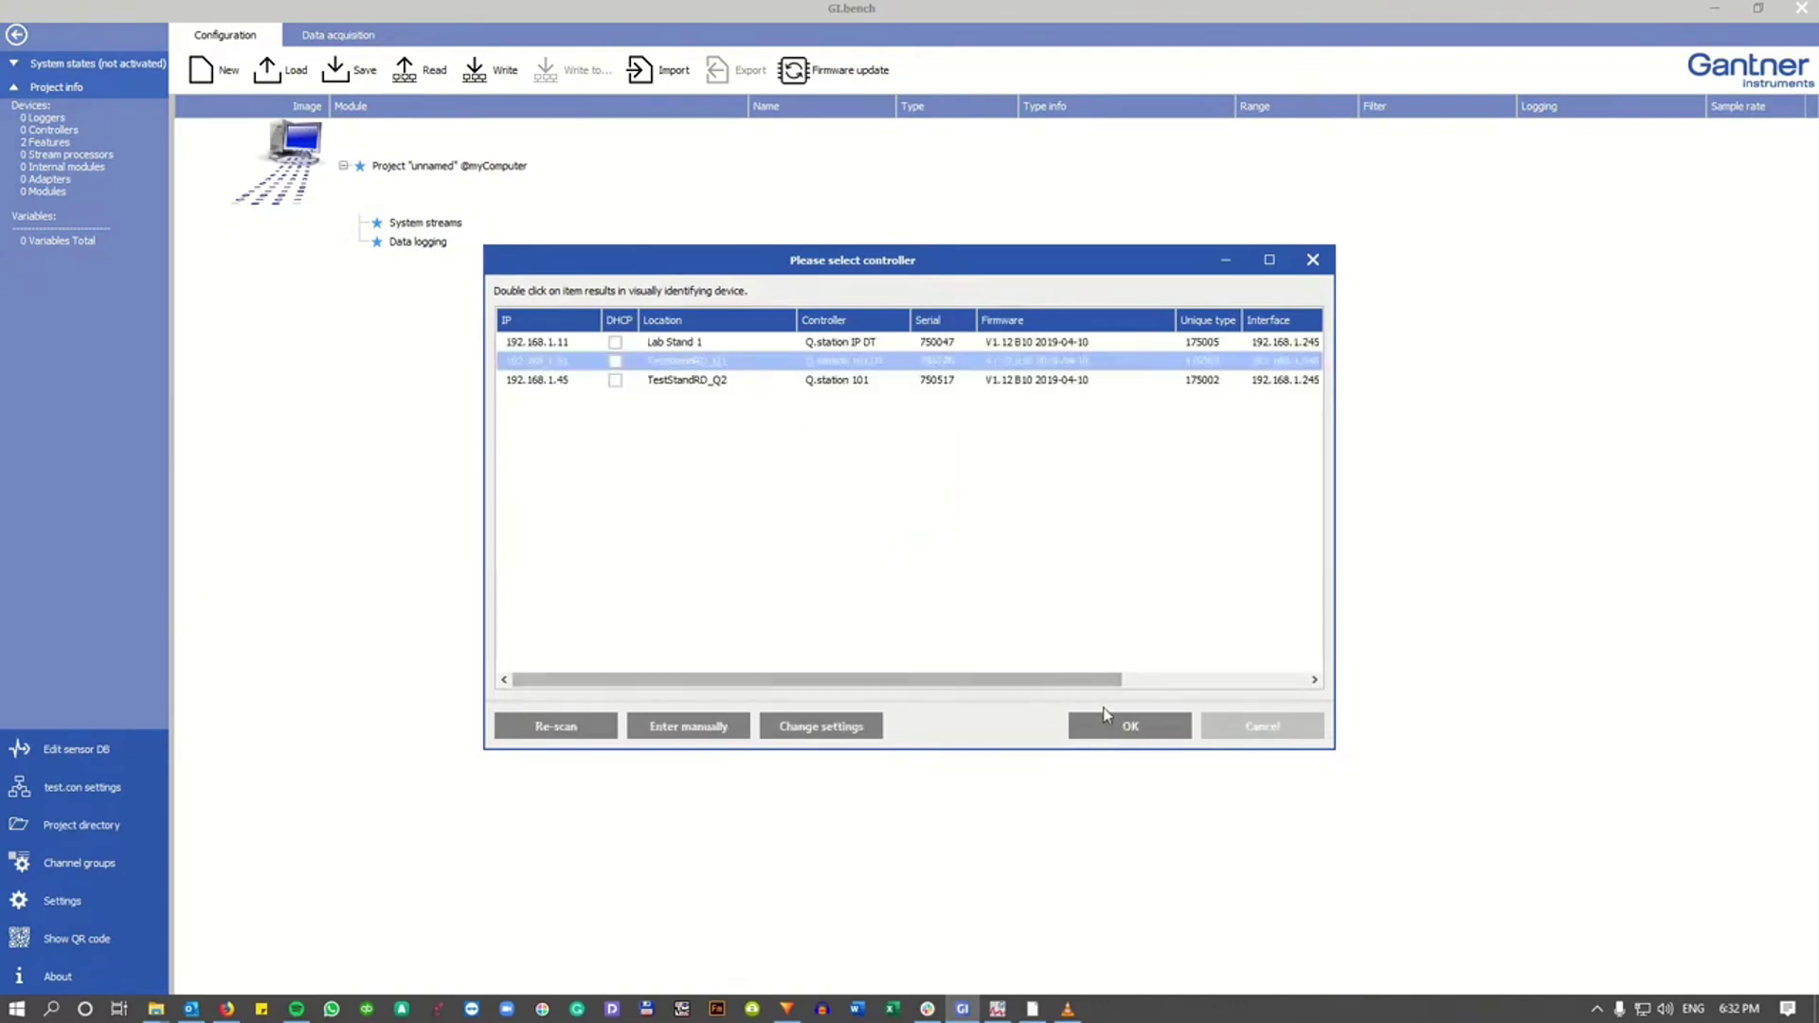
pyautogui.click(1120, 728)
pyautogui.click(929, 544)
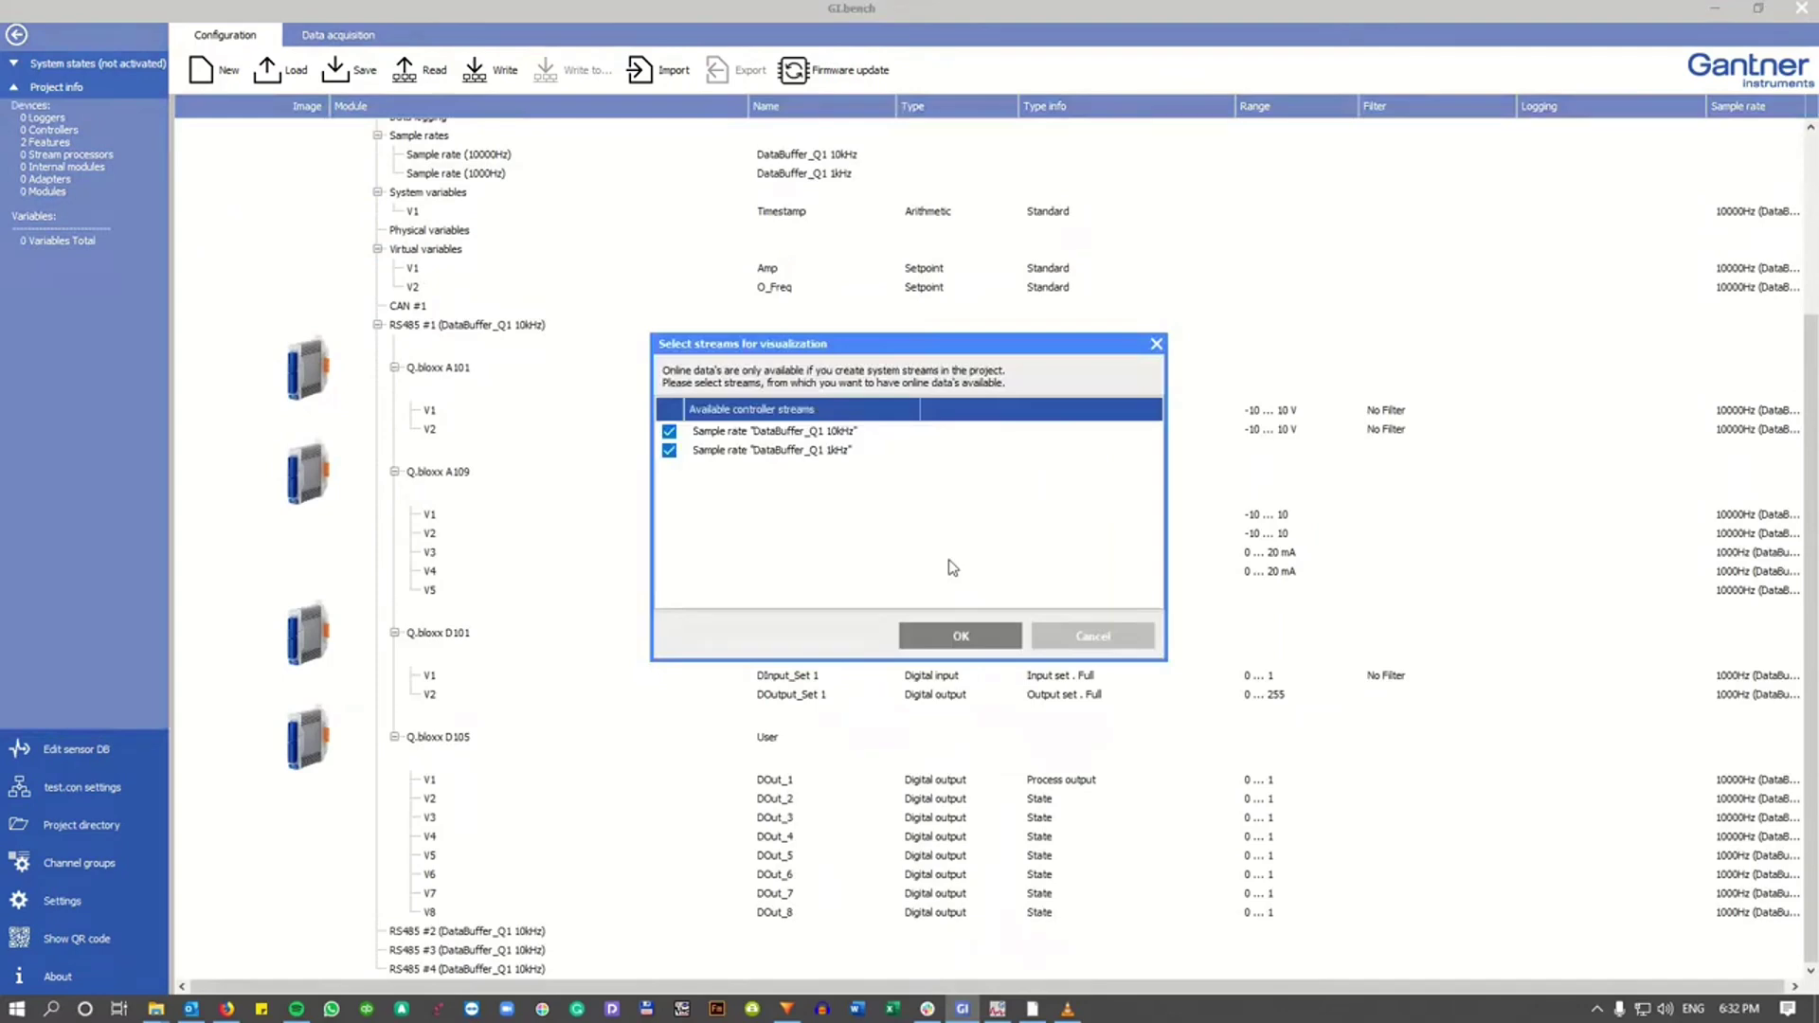
pyautogui.click(959, 636)
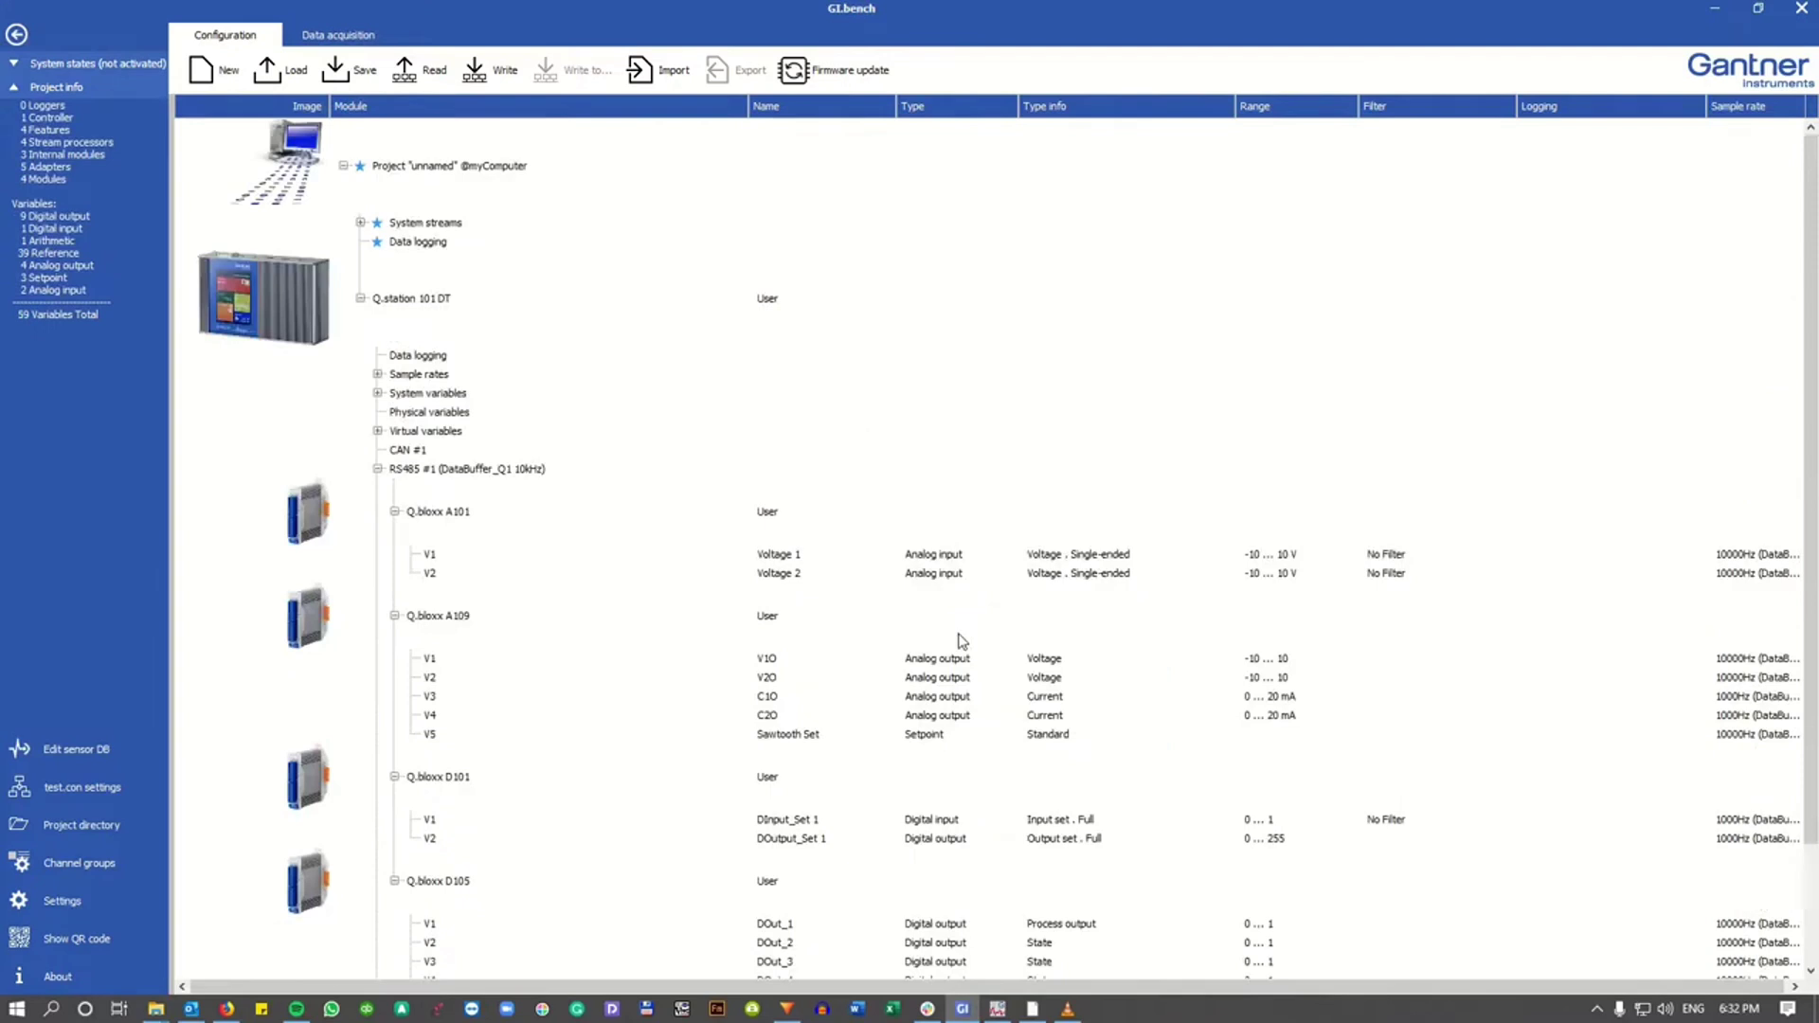
# Expand the new project's system streams to inspect the variables in the DataBuffer_Q1 10kHz and 1kHz streams
pyautogui.click(361, 222)
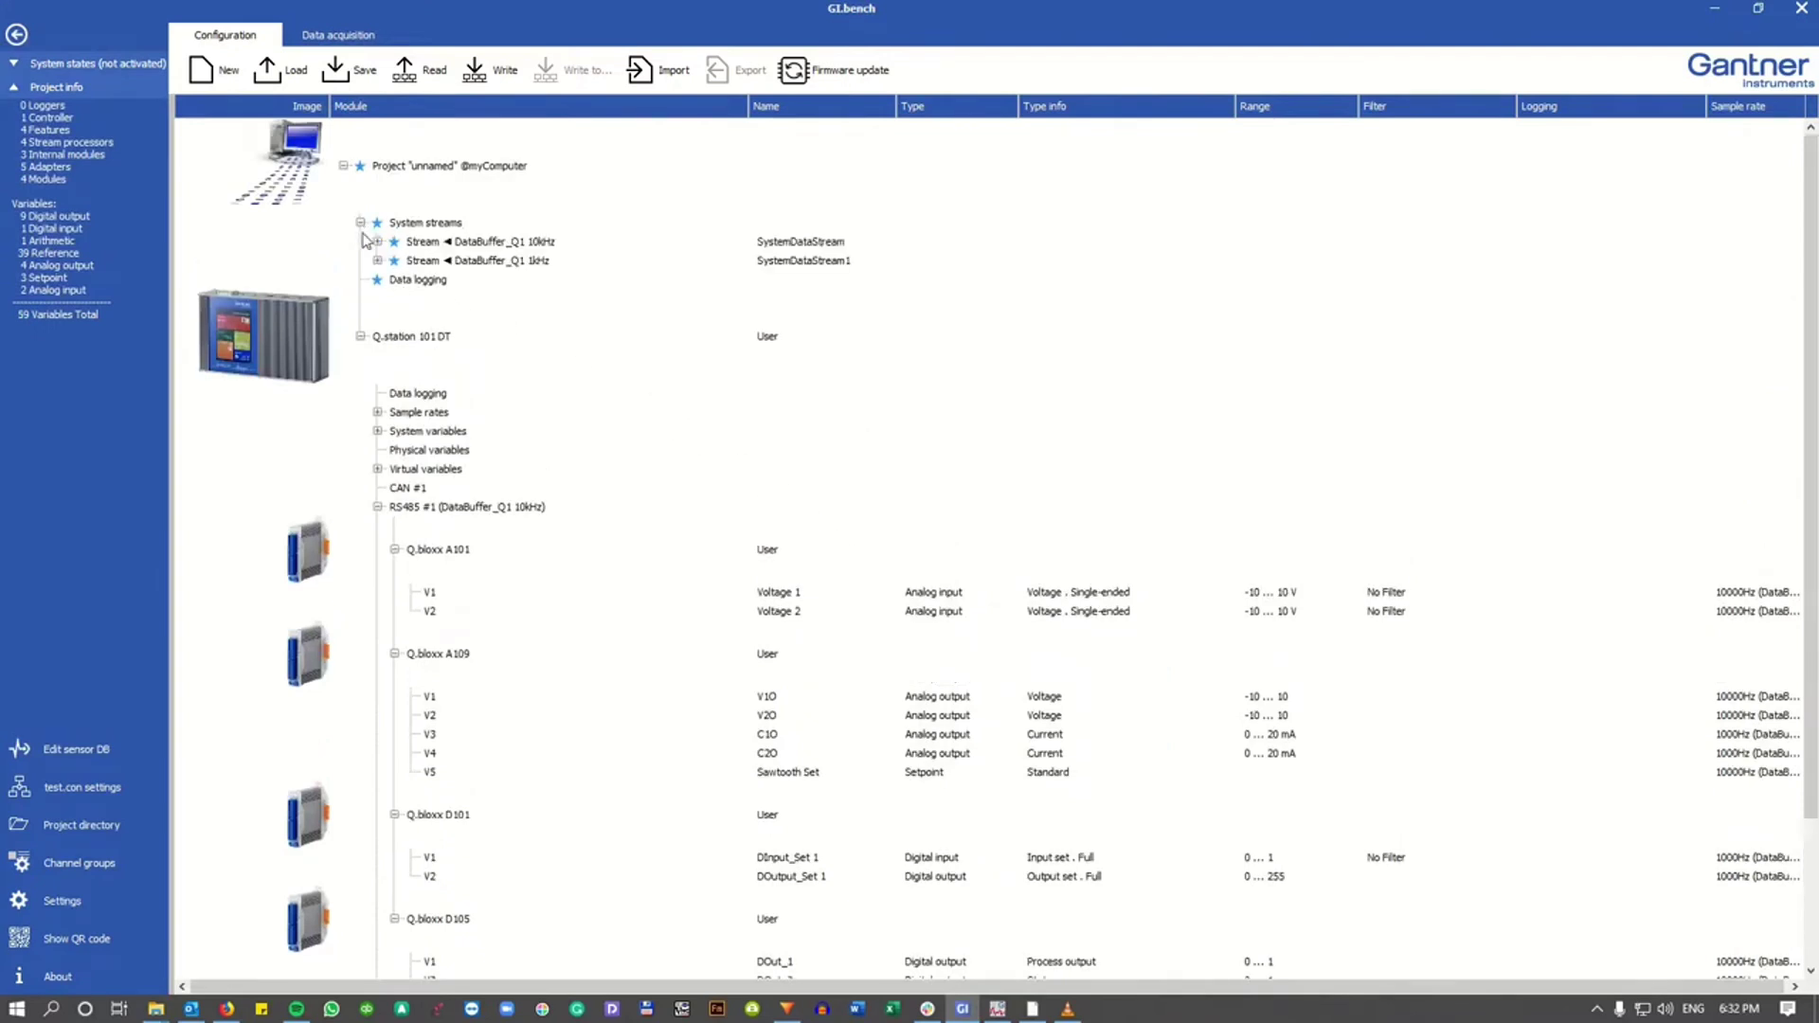
pyautogui.click(377, 242)
pyautogui.click(377, 469)
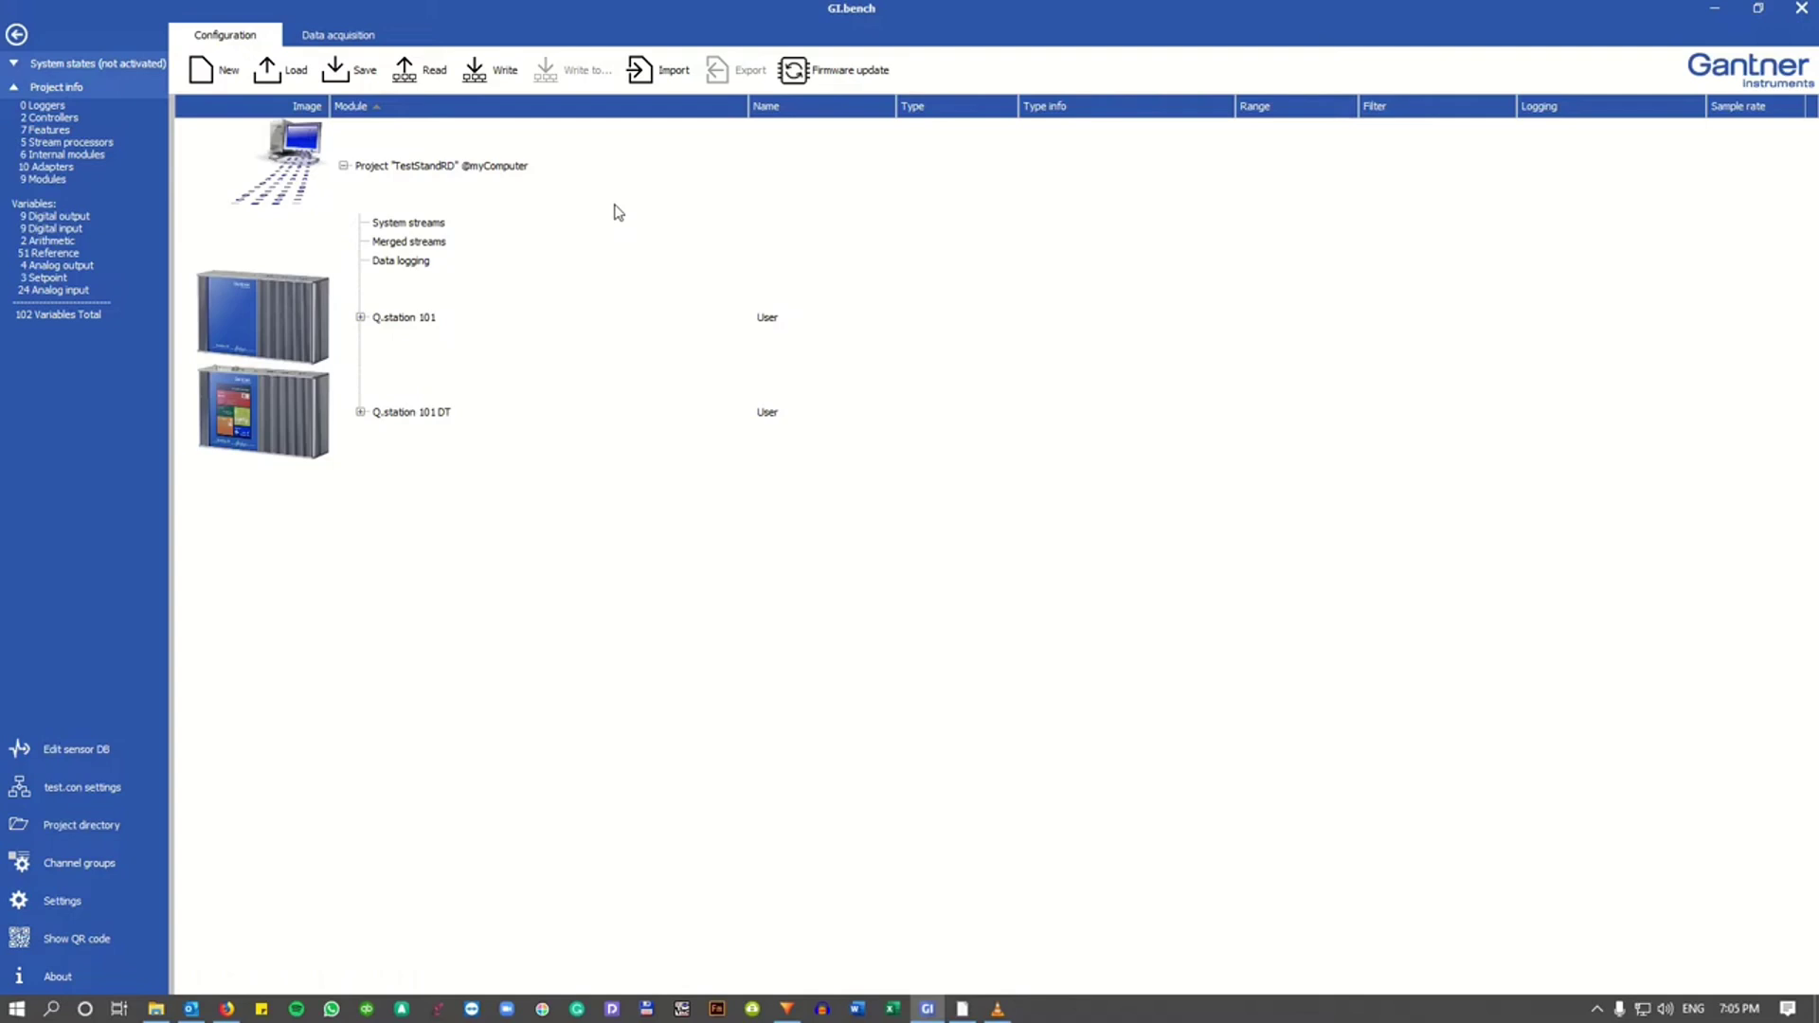
# Add a system data stream for DataBuffer_Q2 10kHz of controller TestStandRD_Q2 and include its available variables
pyautogui.rightClick(458, 228)
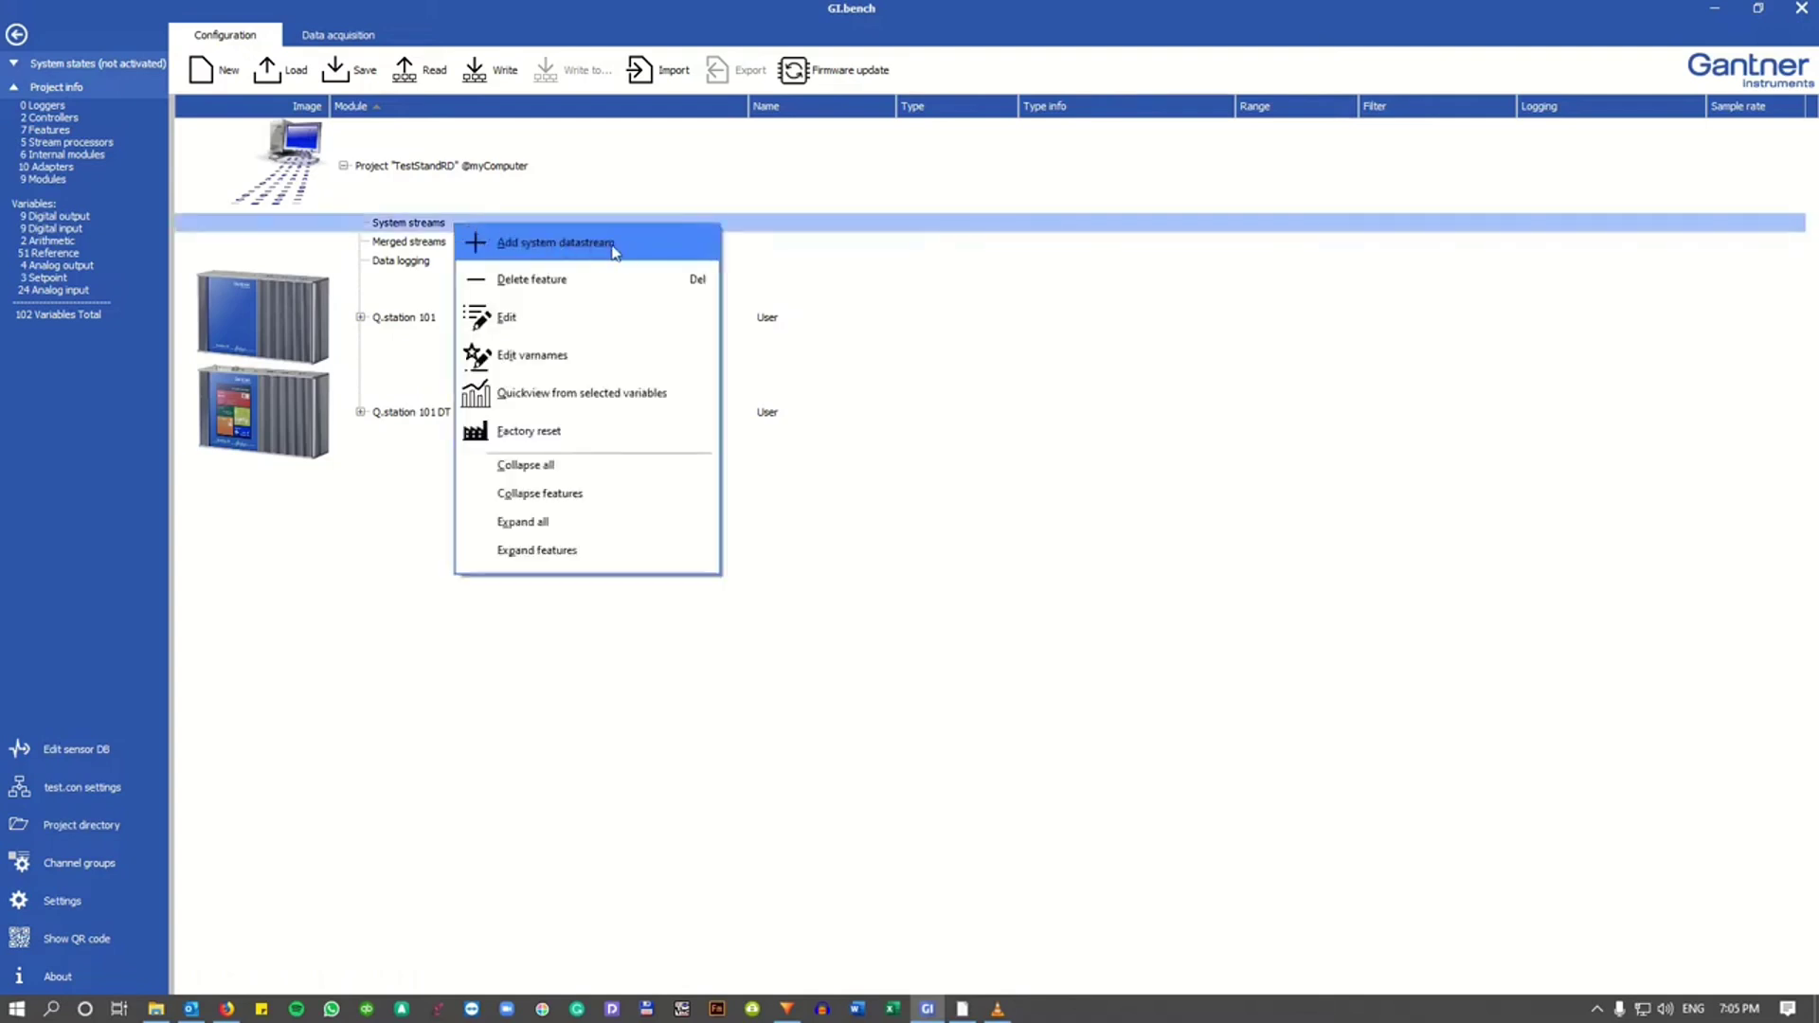
pyautogui.click(695, 254)
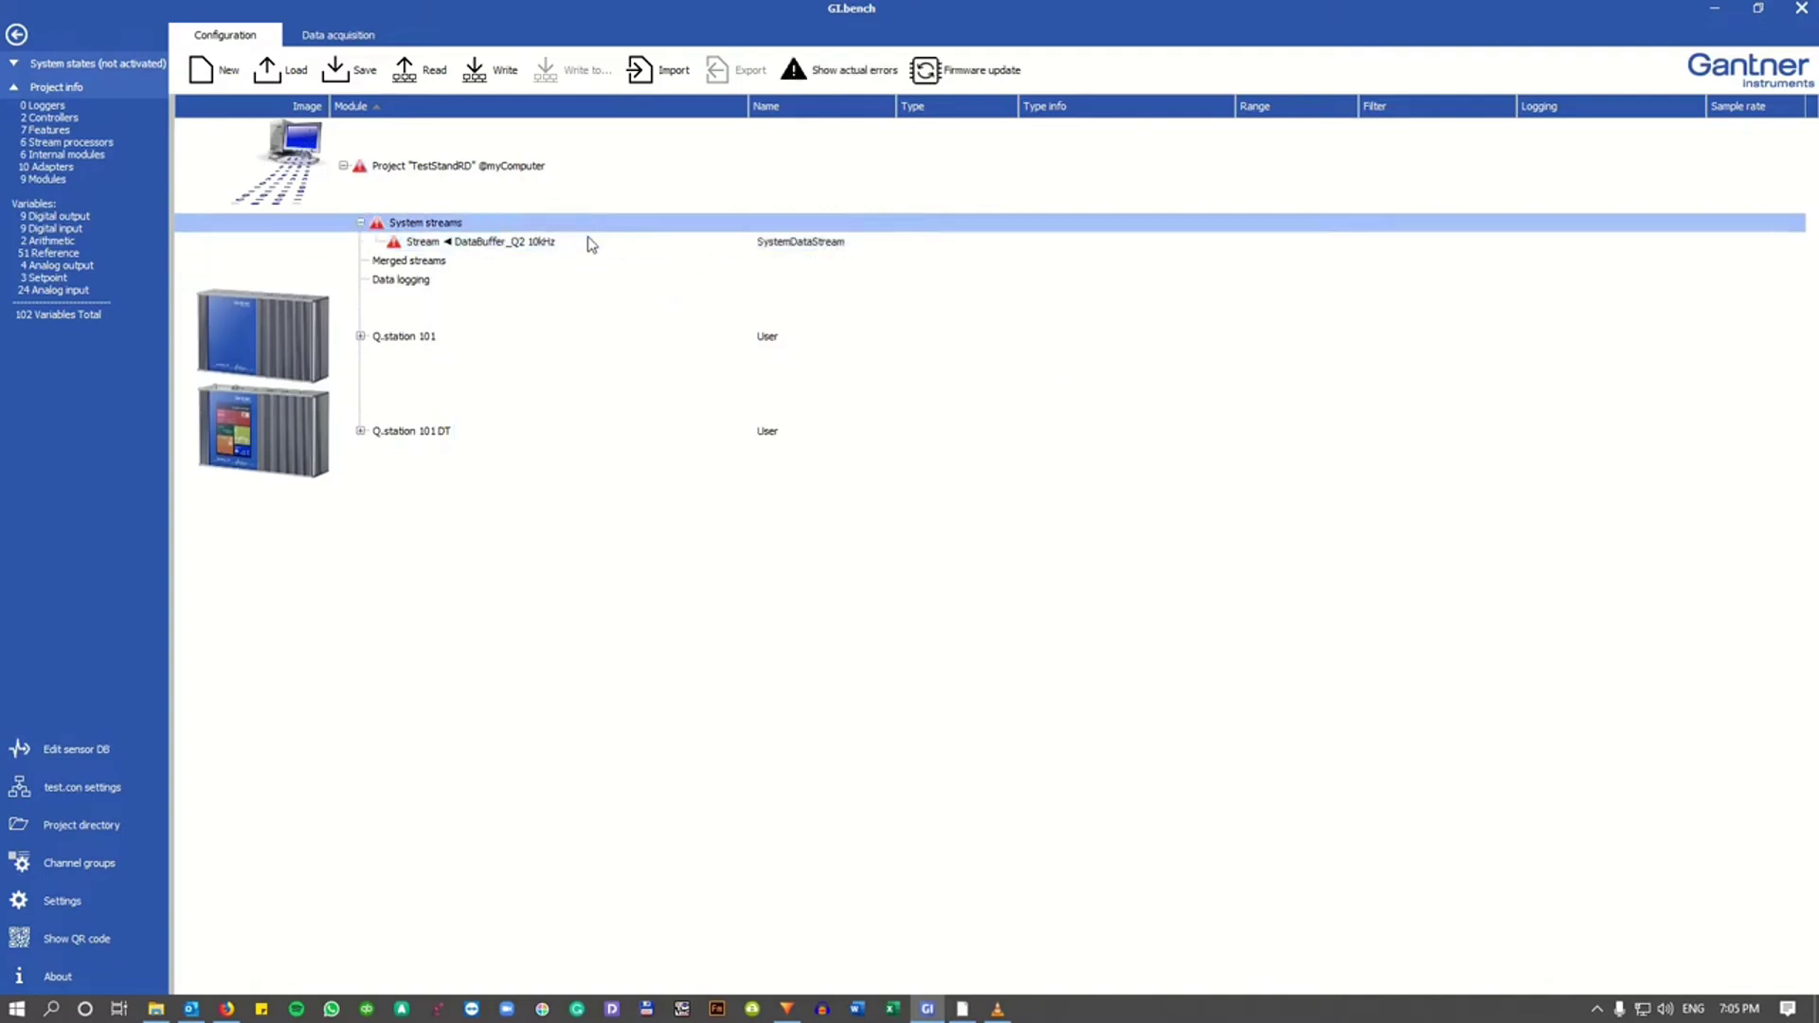
pyautogui.doubleClick(637, 246)
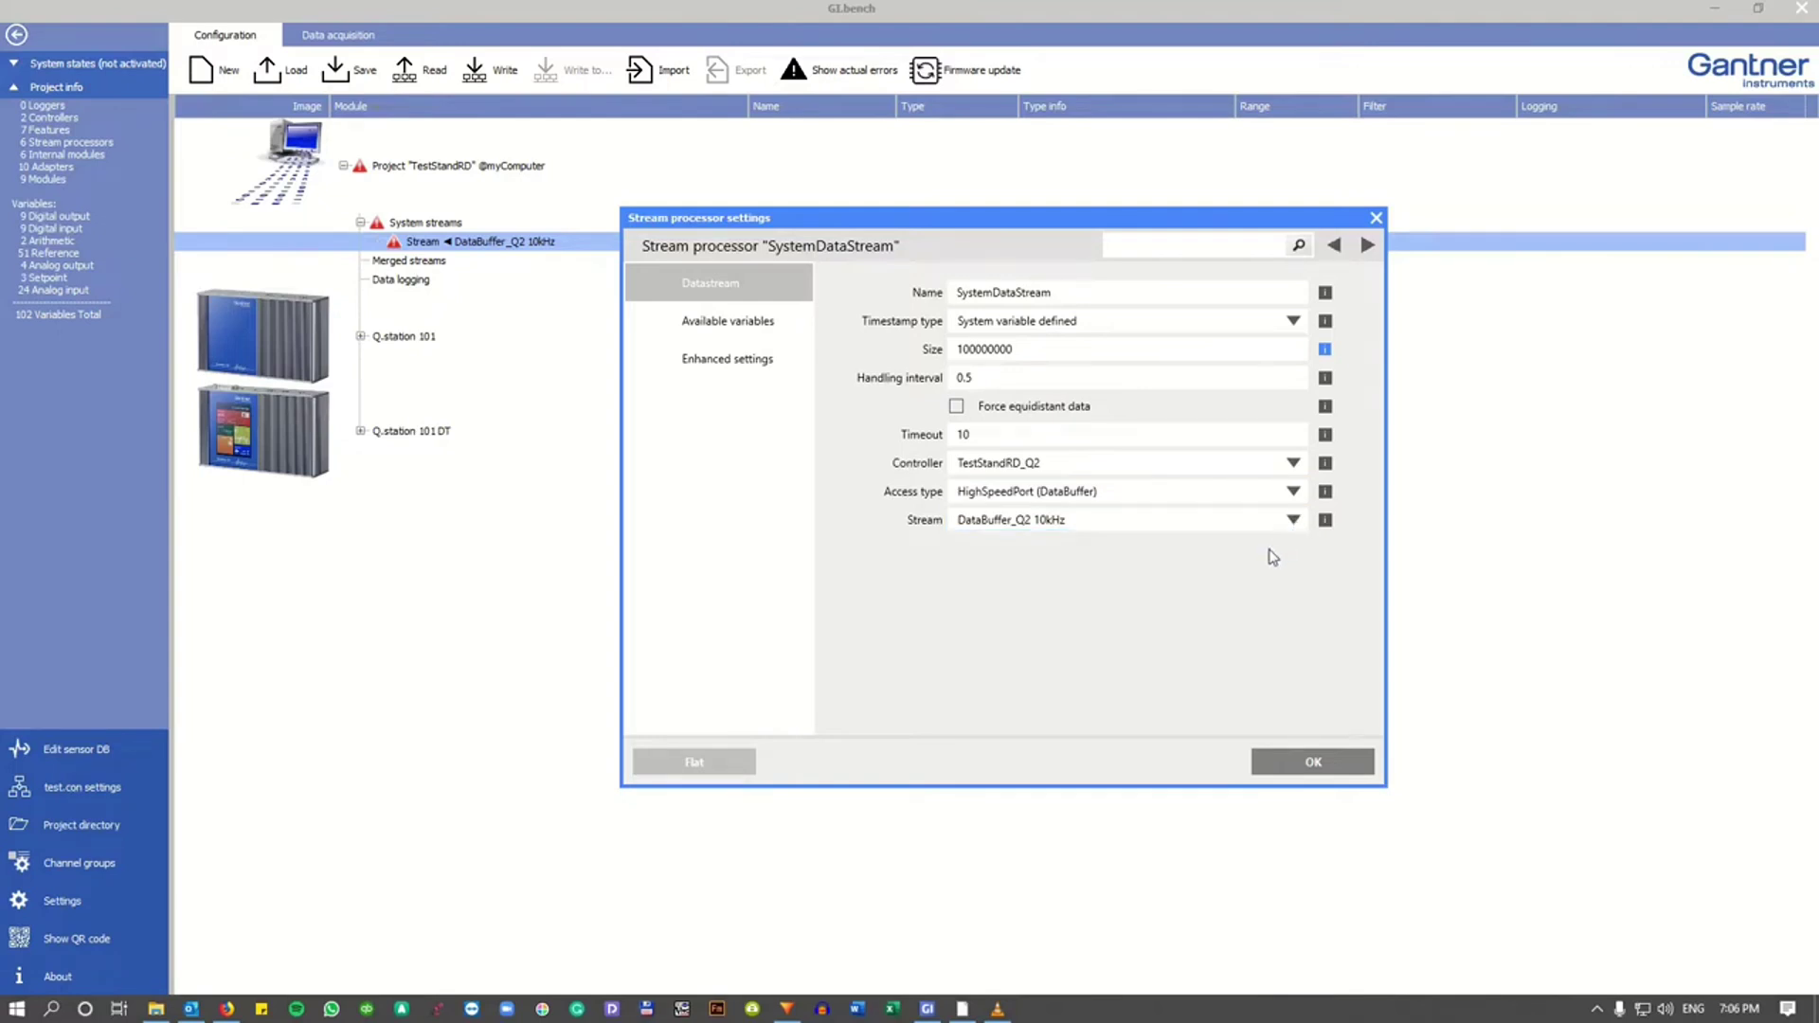
pyautogui.click(779, 328)
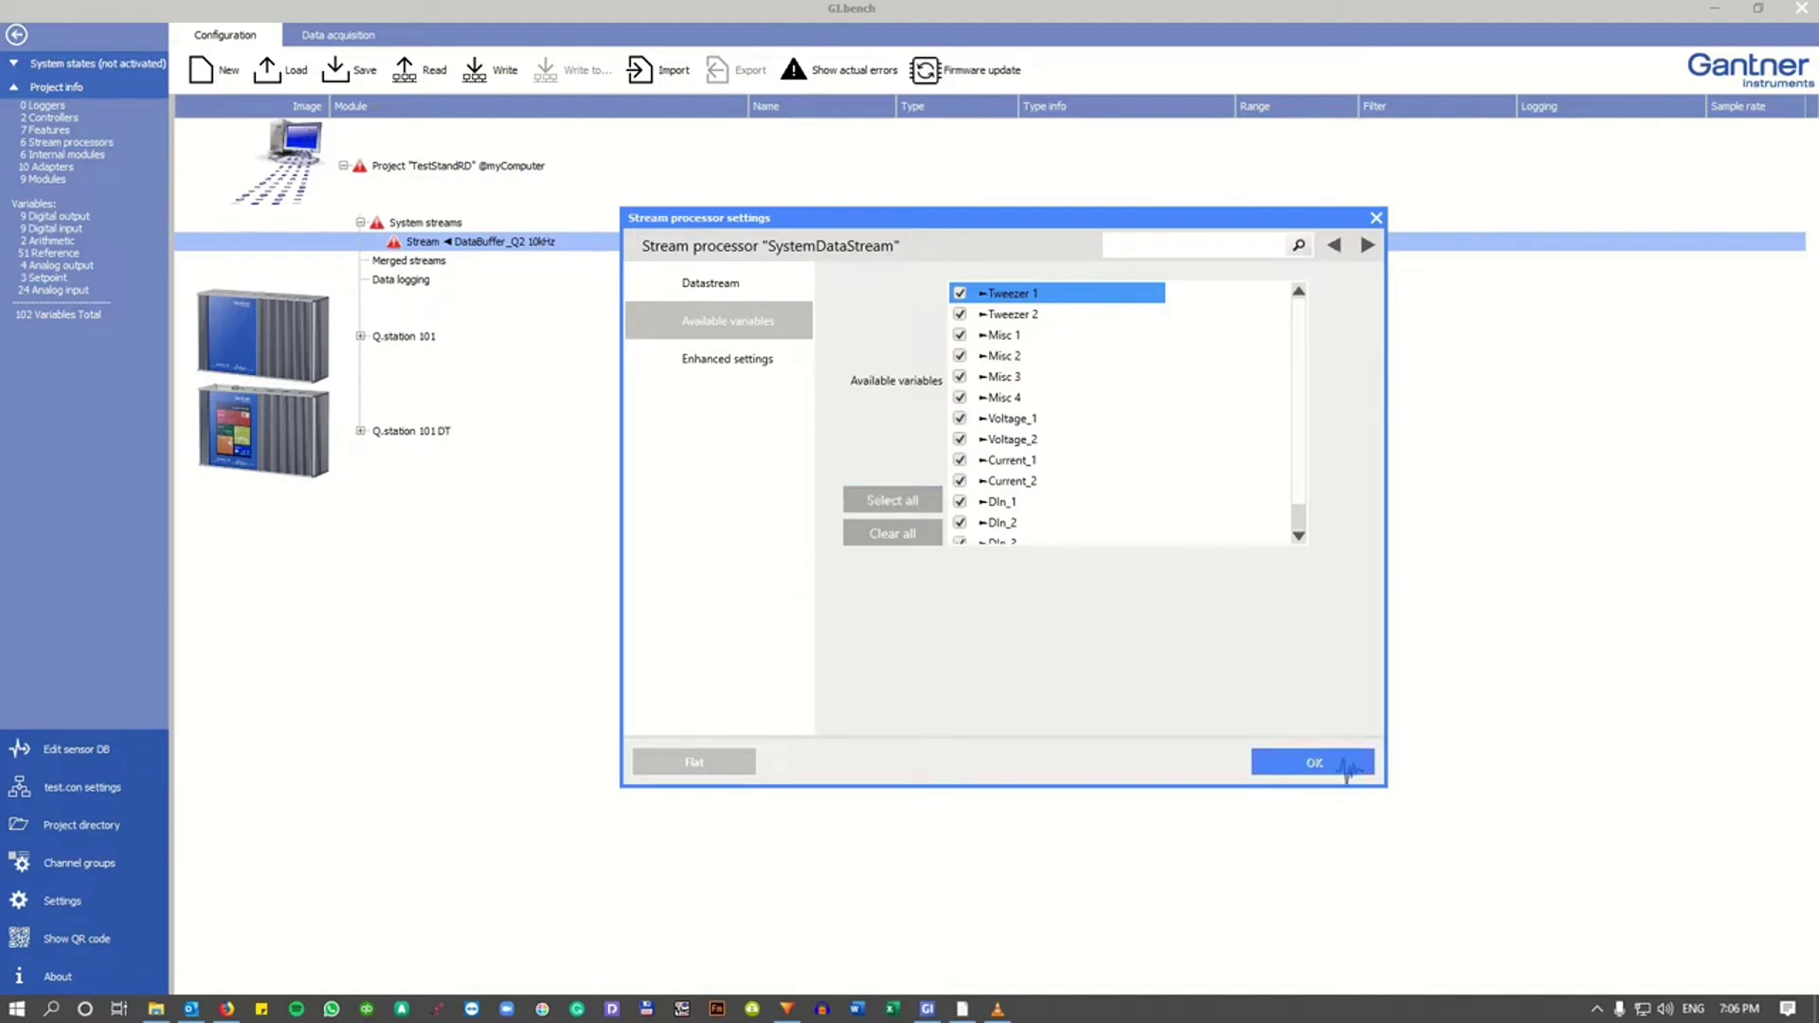
pyautogui.click(1314, 763)
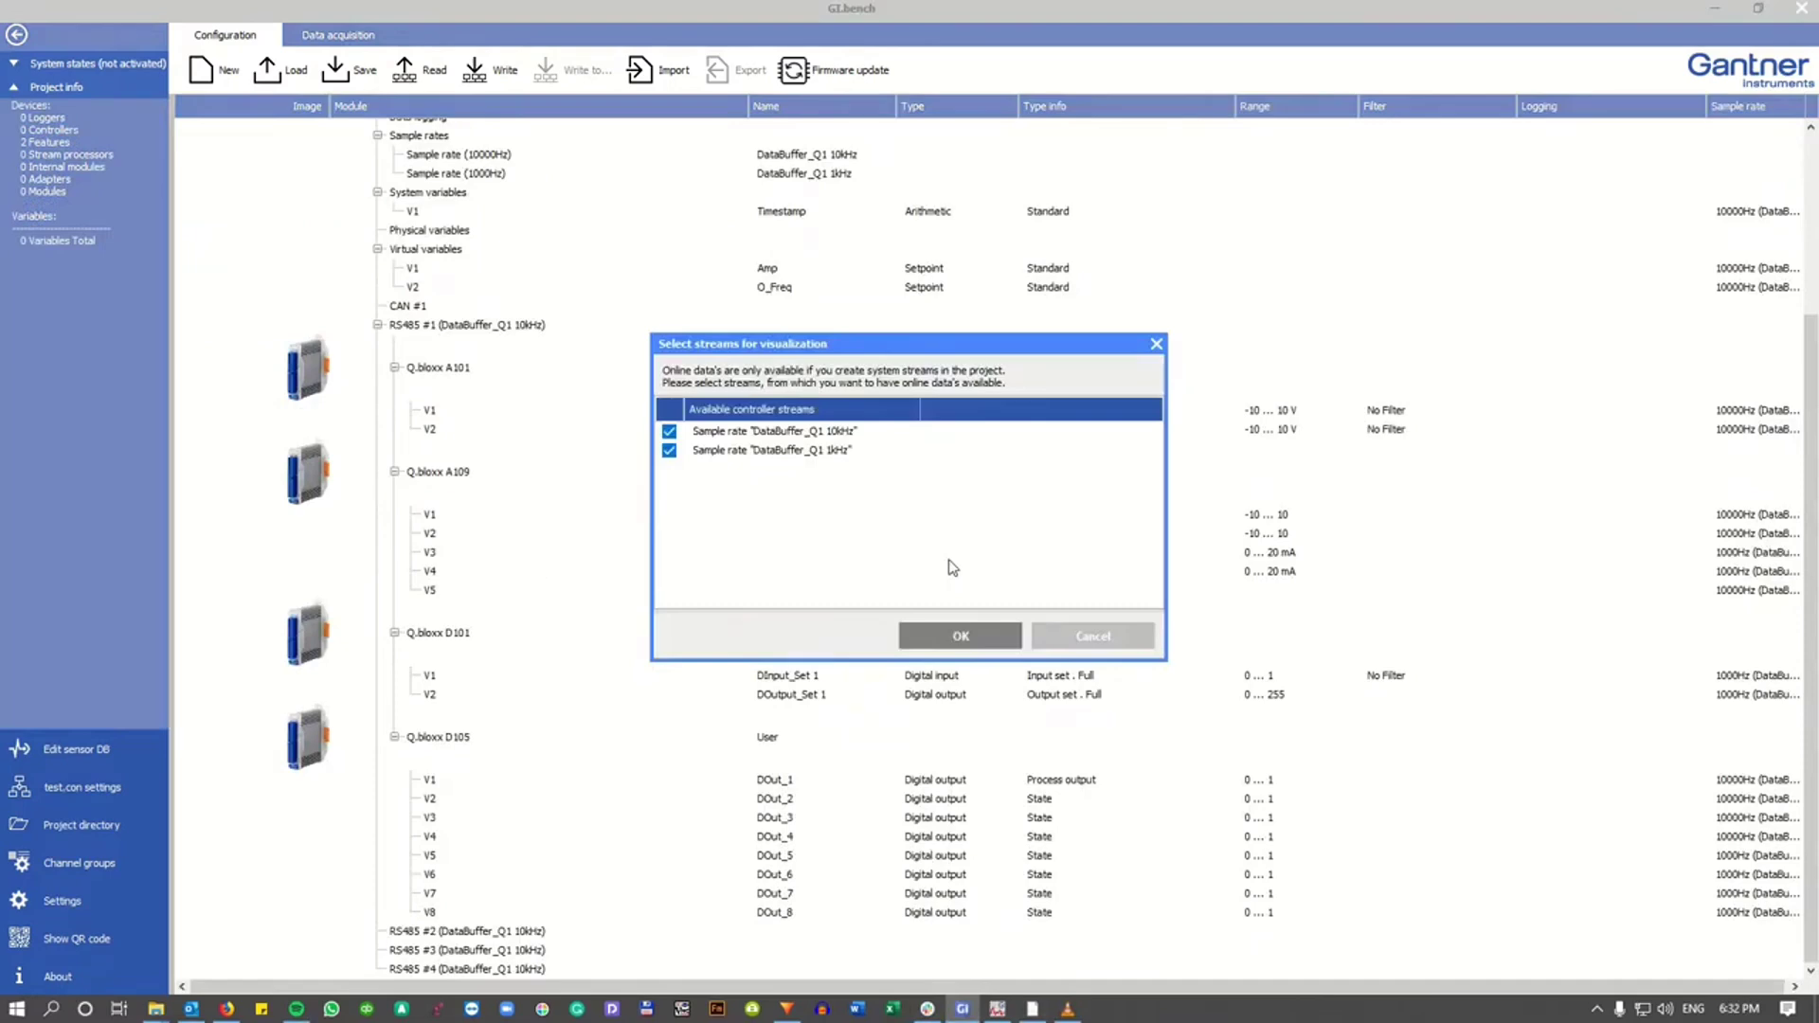
# Accept both DataBuffer_Q1 streams for visualization and expand the resulting system streams to view their variables
pyautogui.click(962, 634)
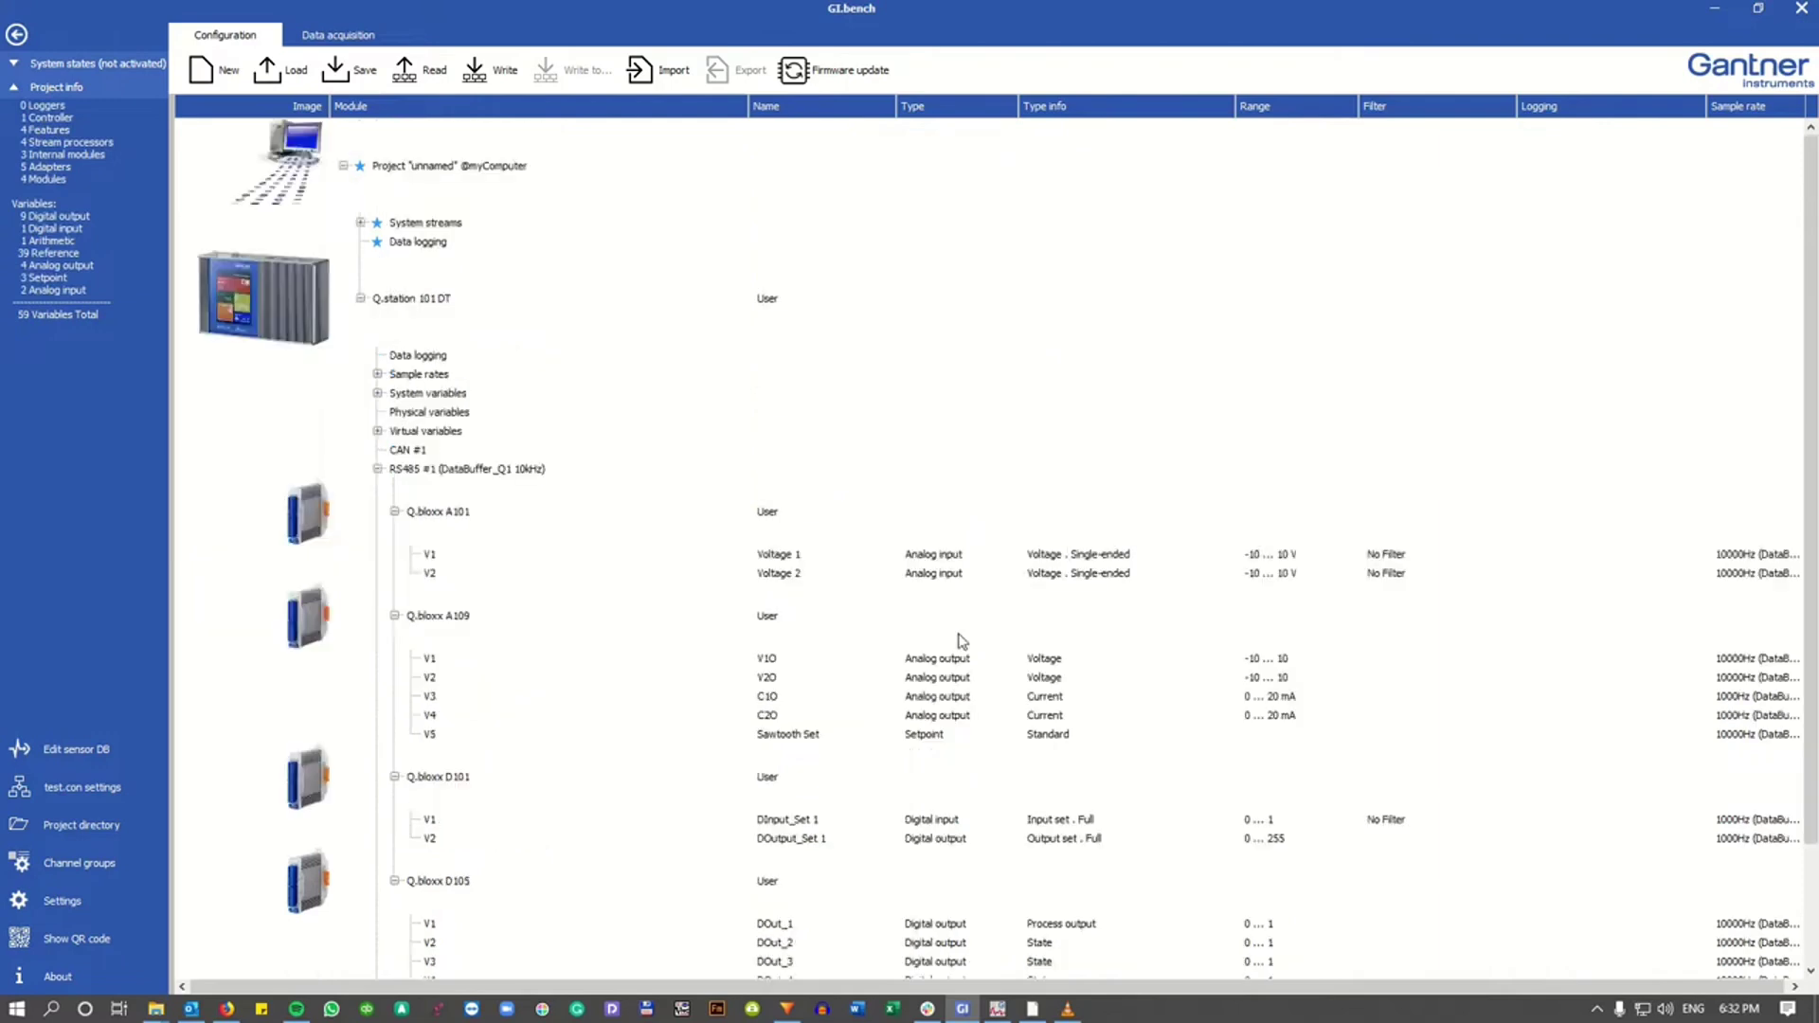
pyautogui.click(360, 222)
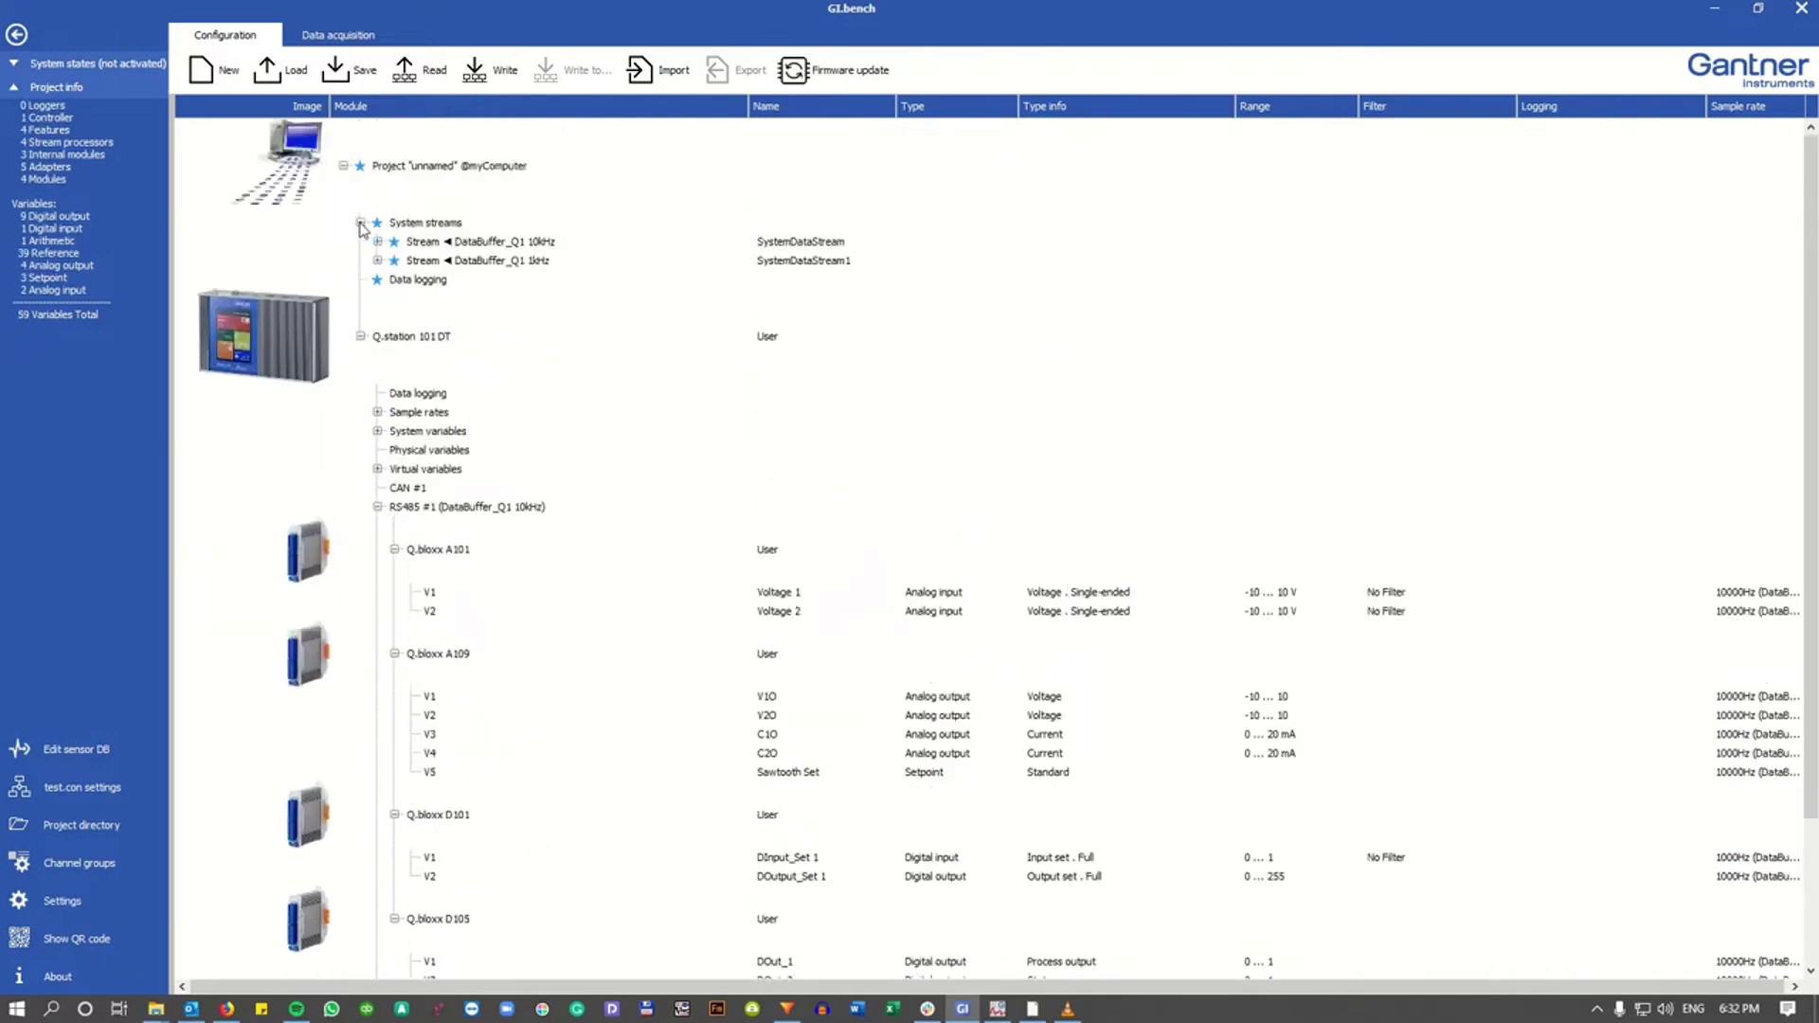
pyautogui.click(377, 241)
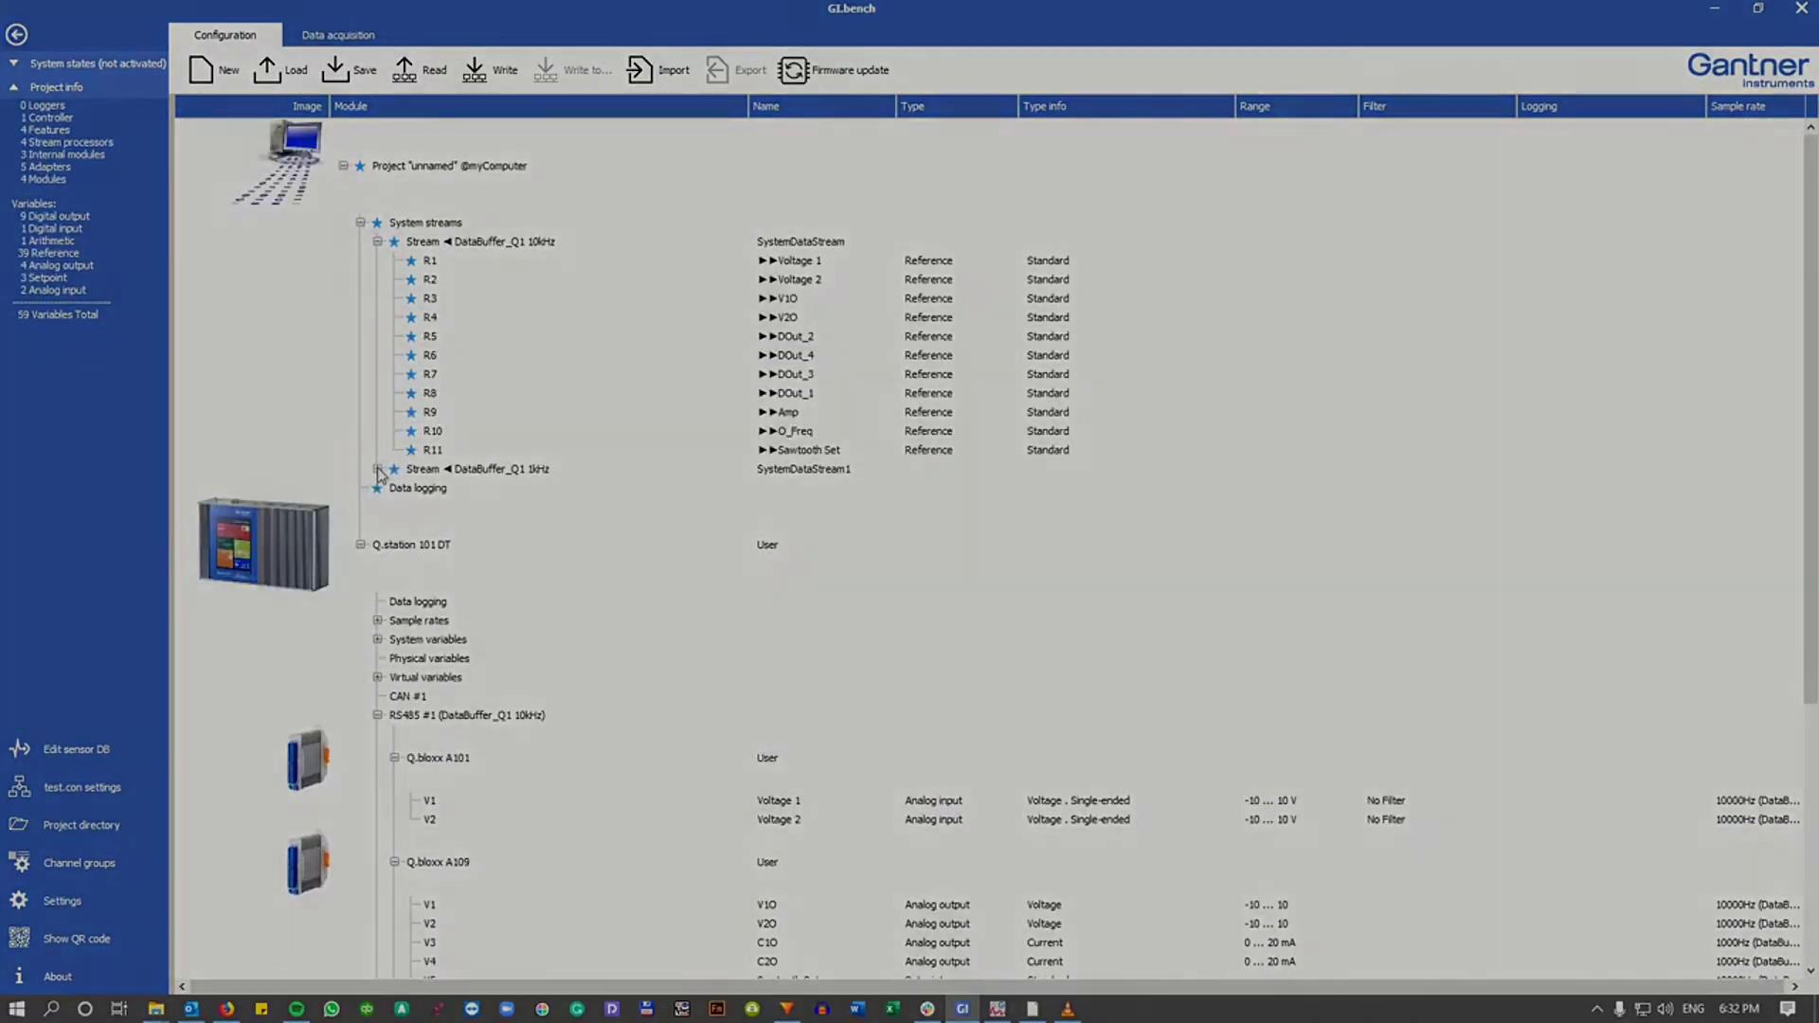
pyautogui.click(378, 469)
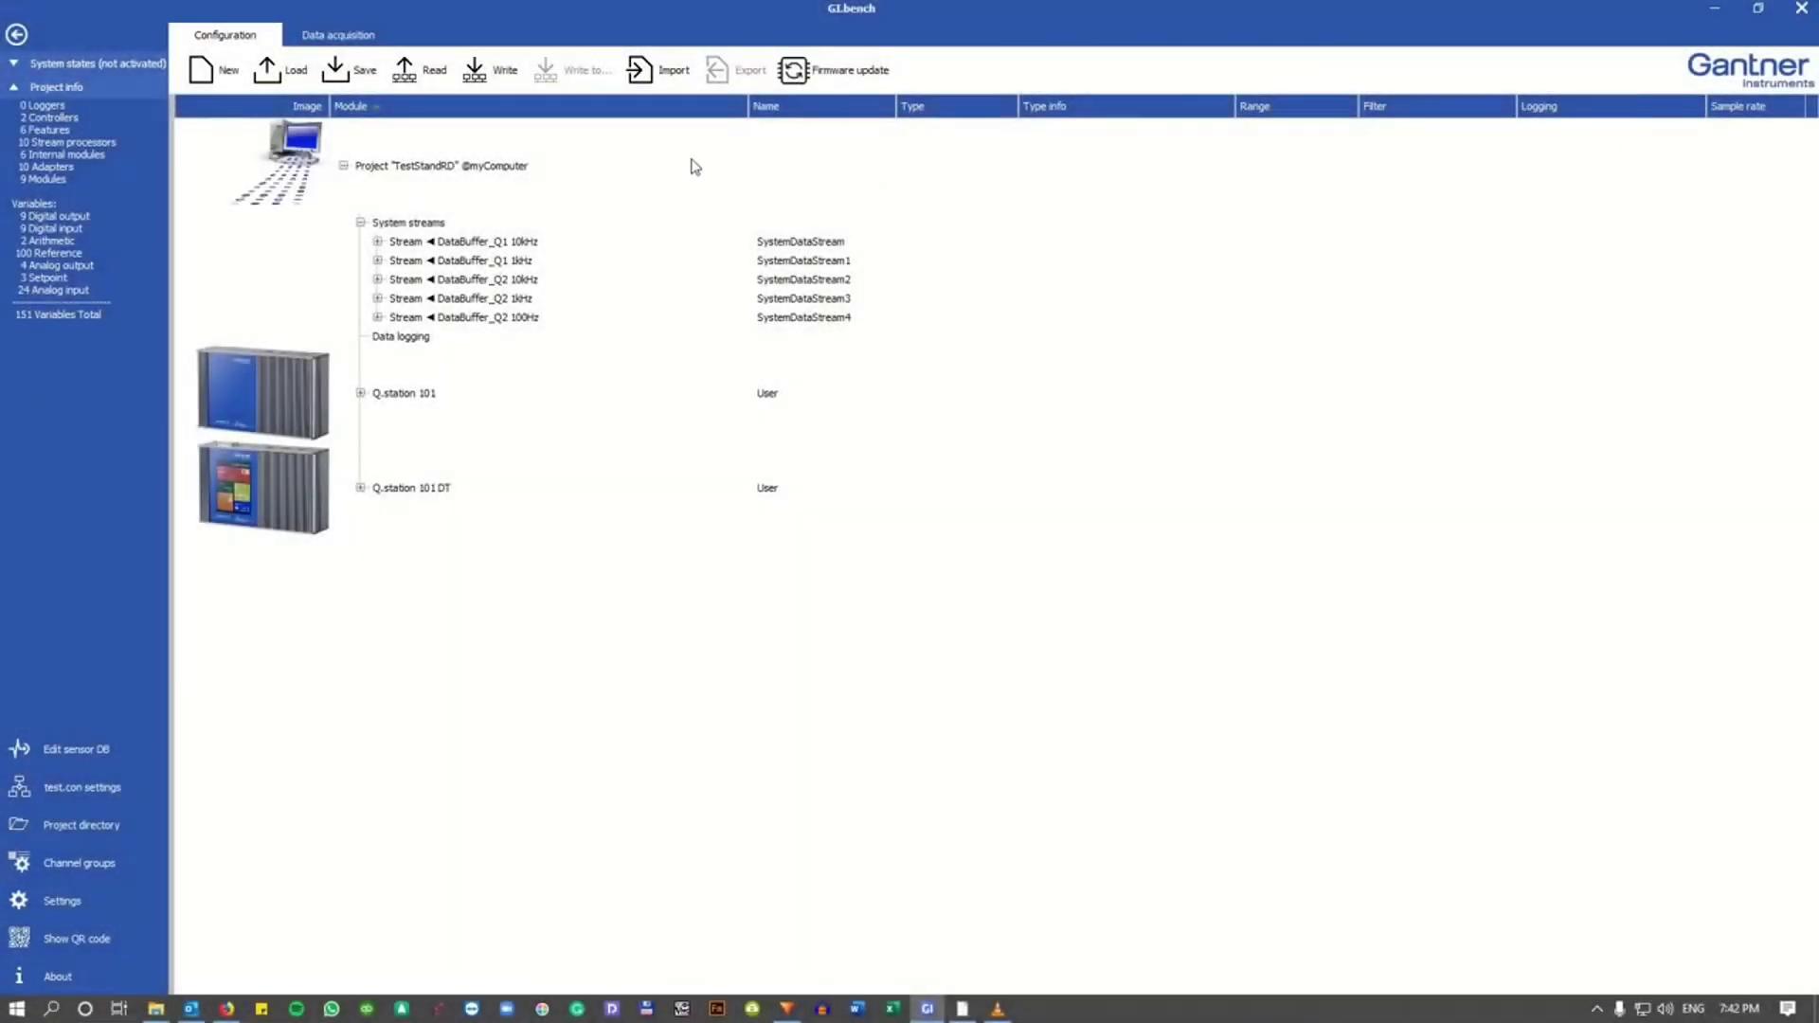
# Add a merged data stream to the TestStandRD project and open its stream processor settings
pyautogui.rightClick(660, 162)
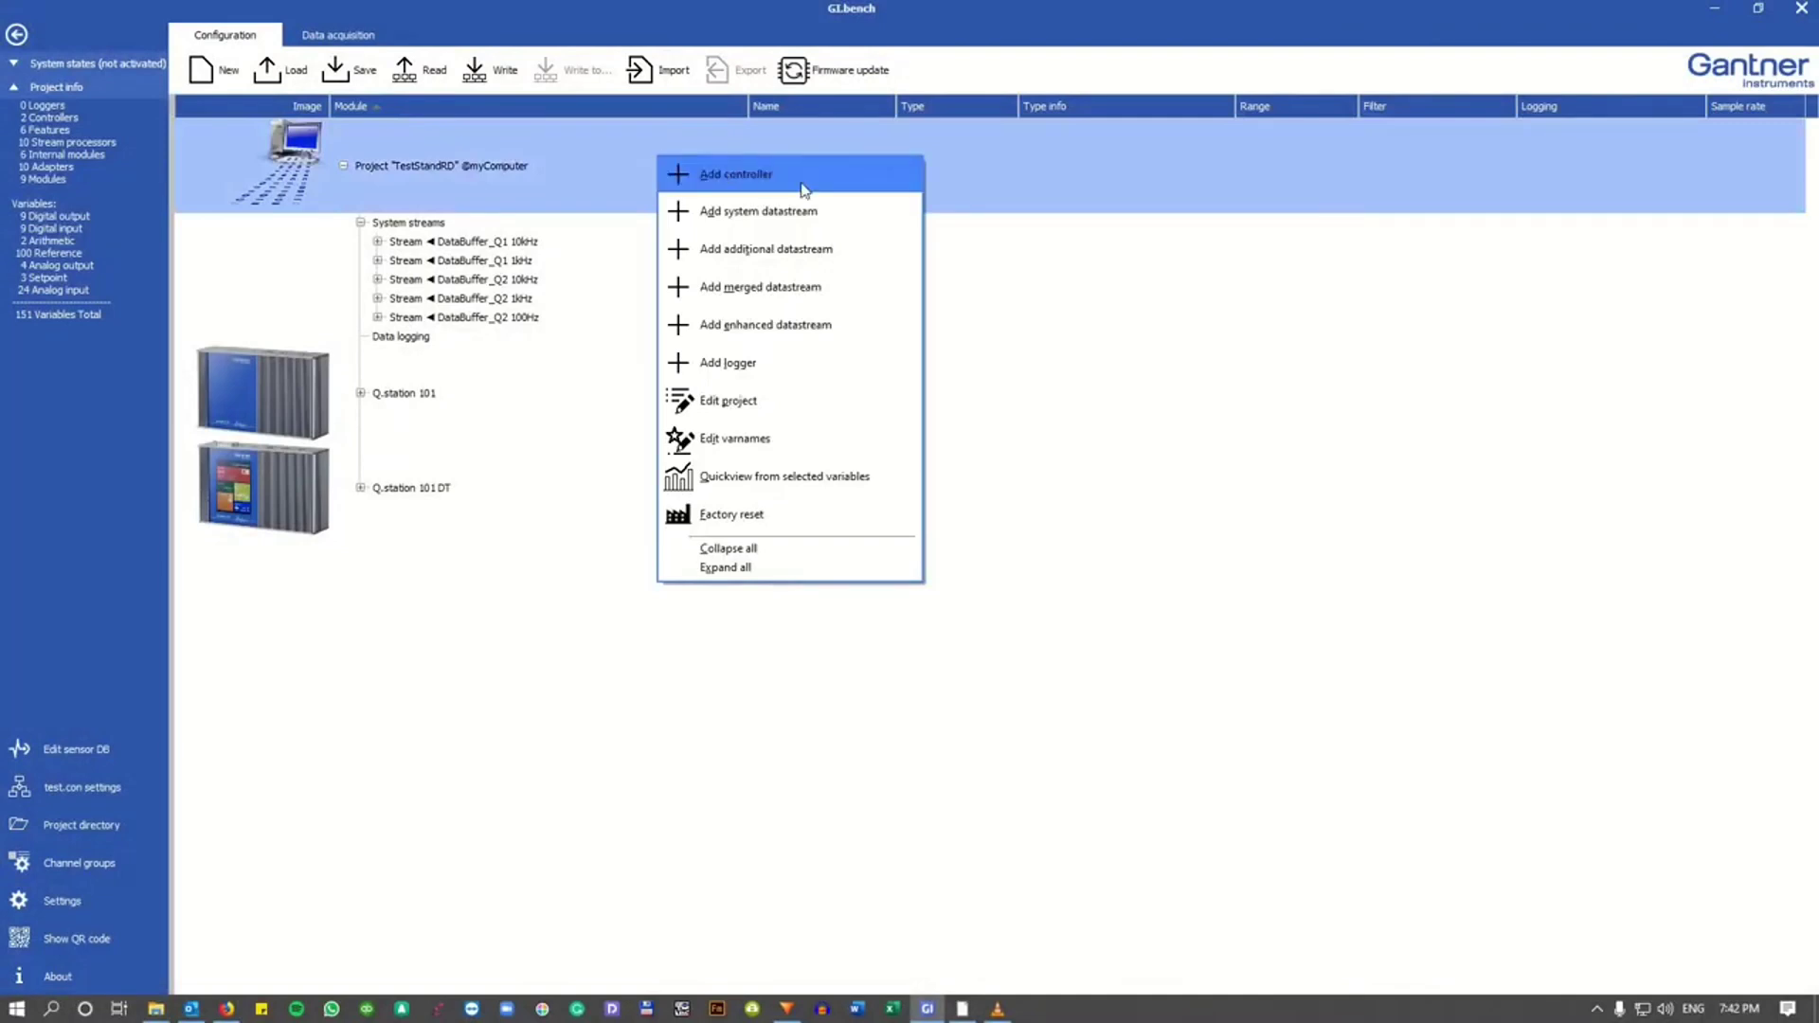
pyautogui.click(897, 297)
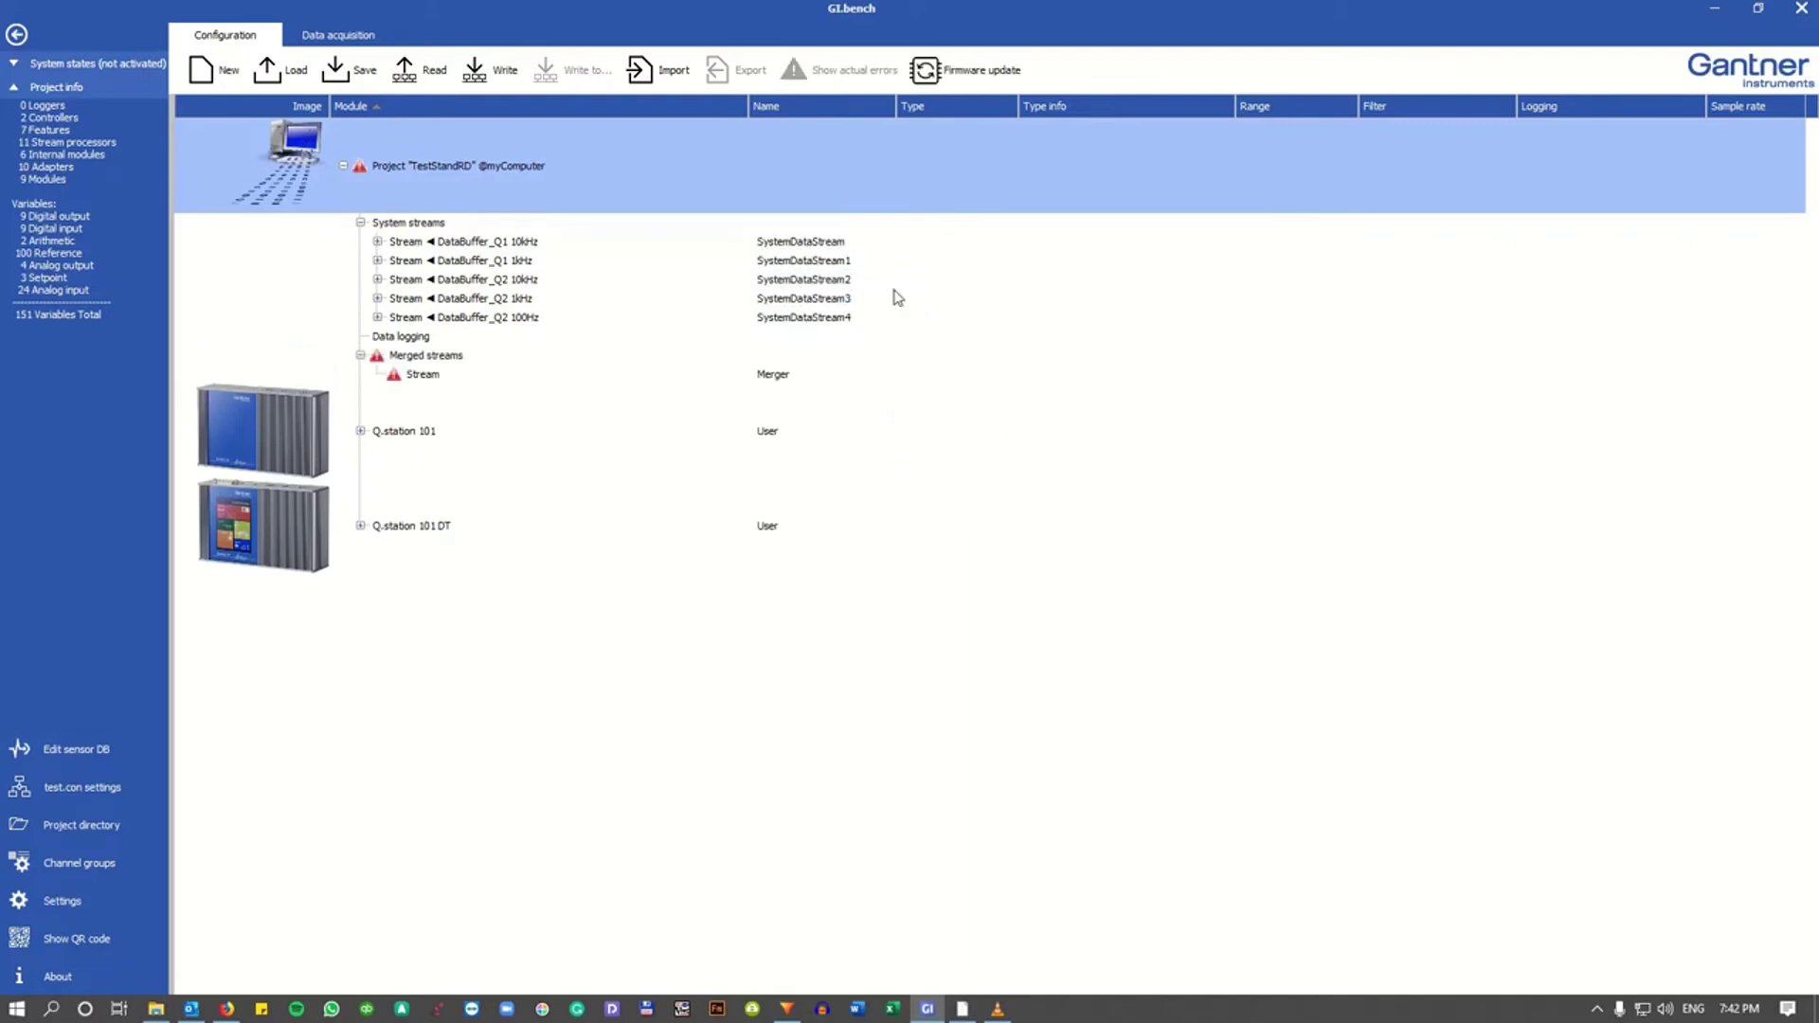
pyautogui.click(647, 357)
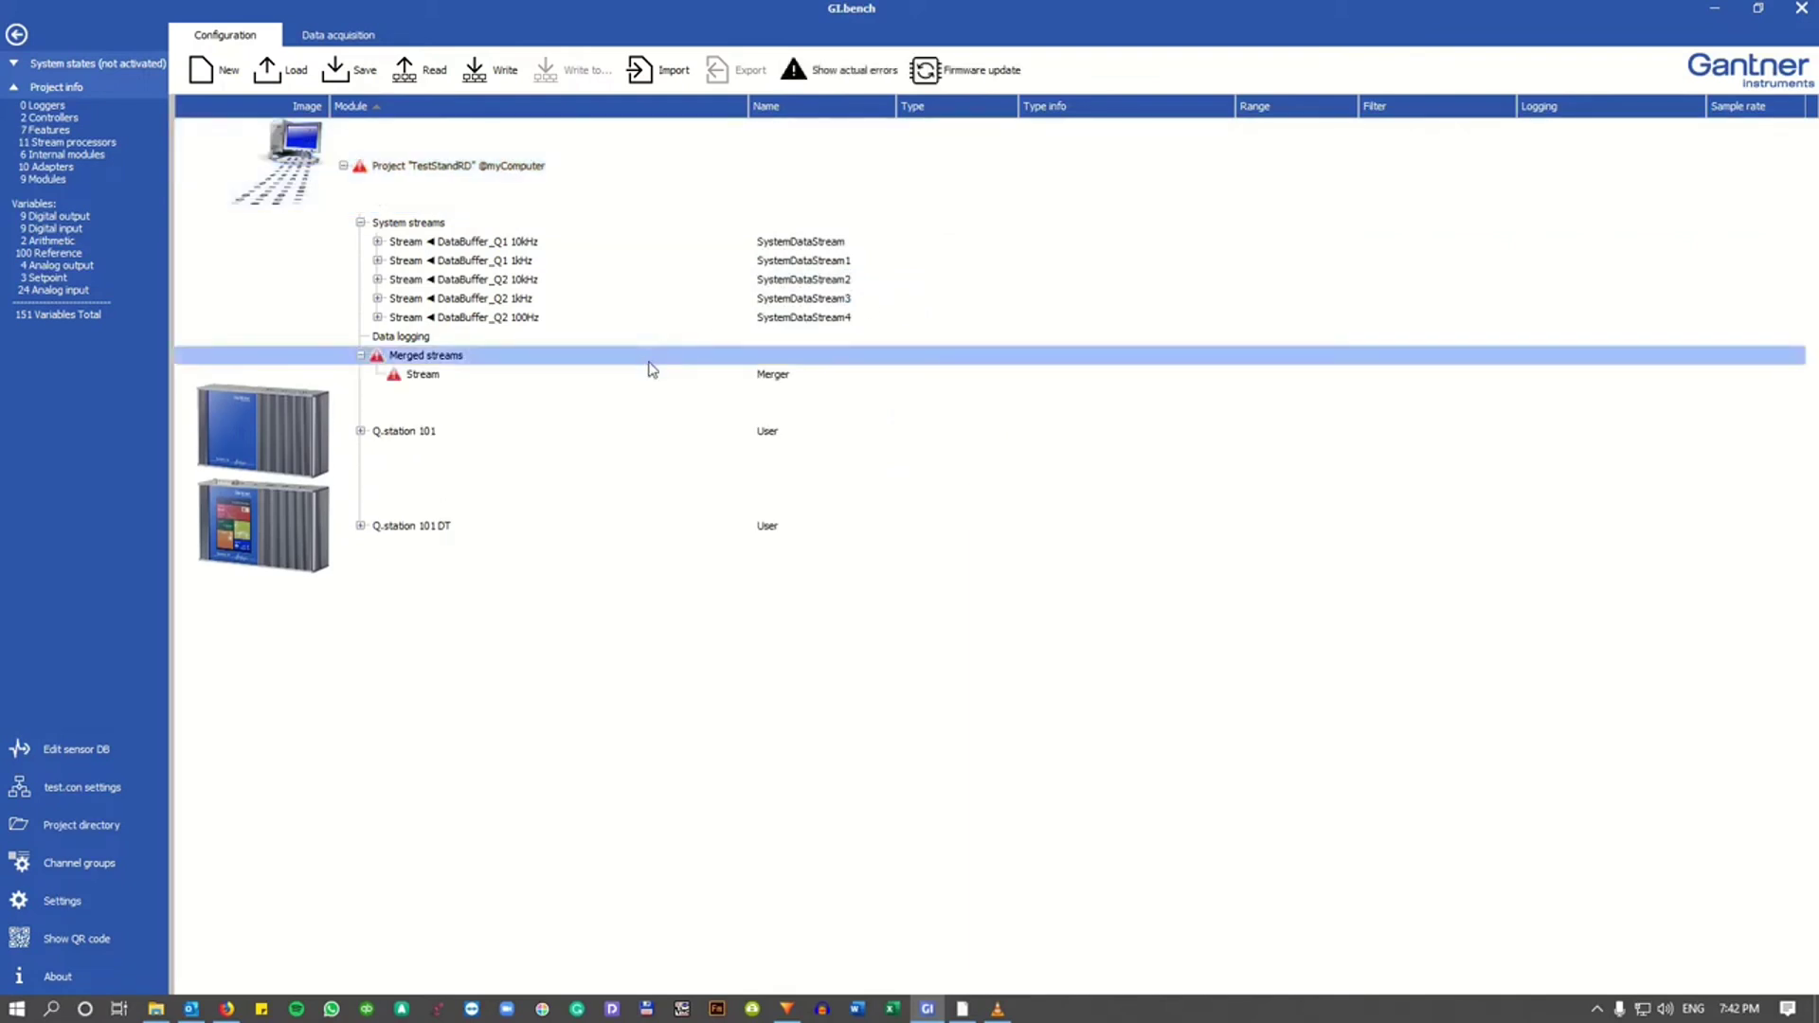
pyautogui.click(658, 378)
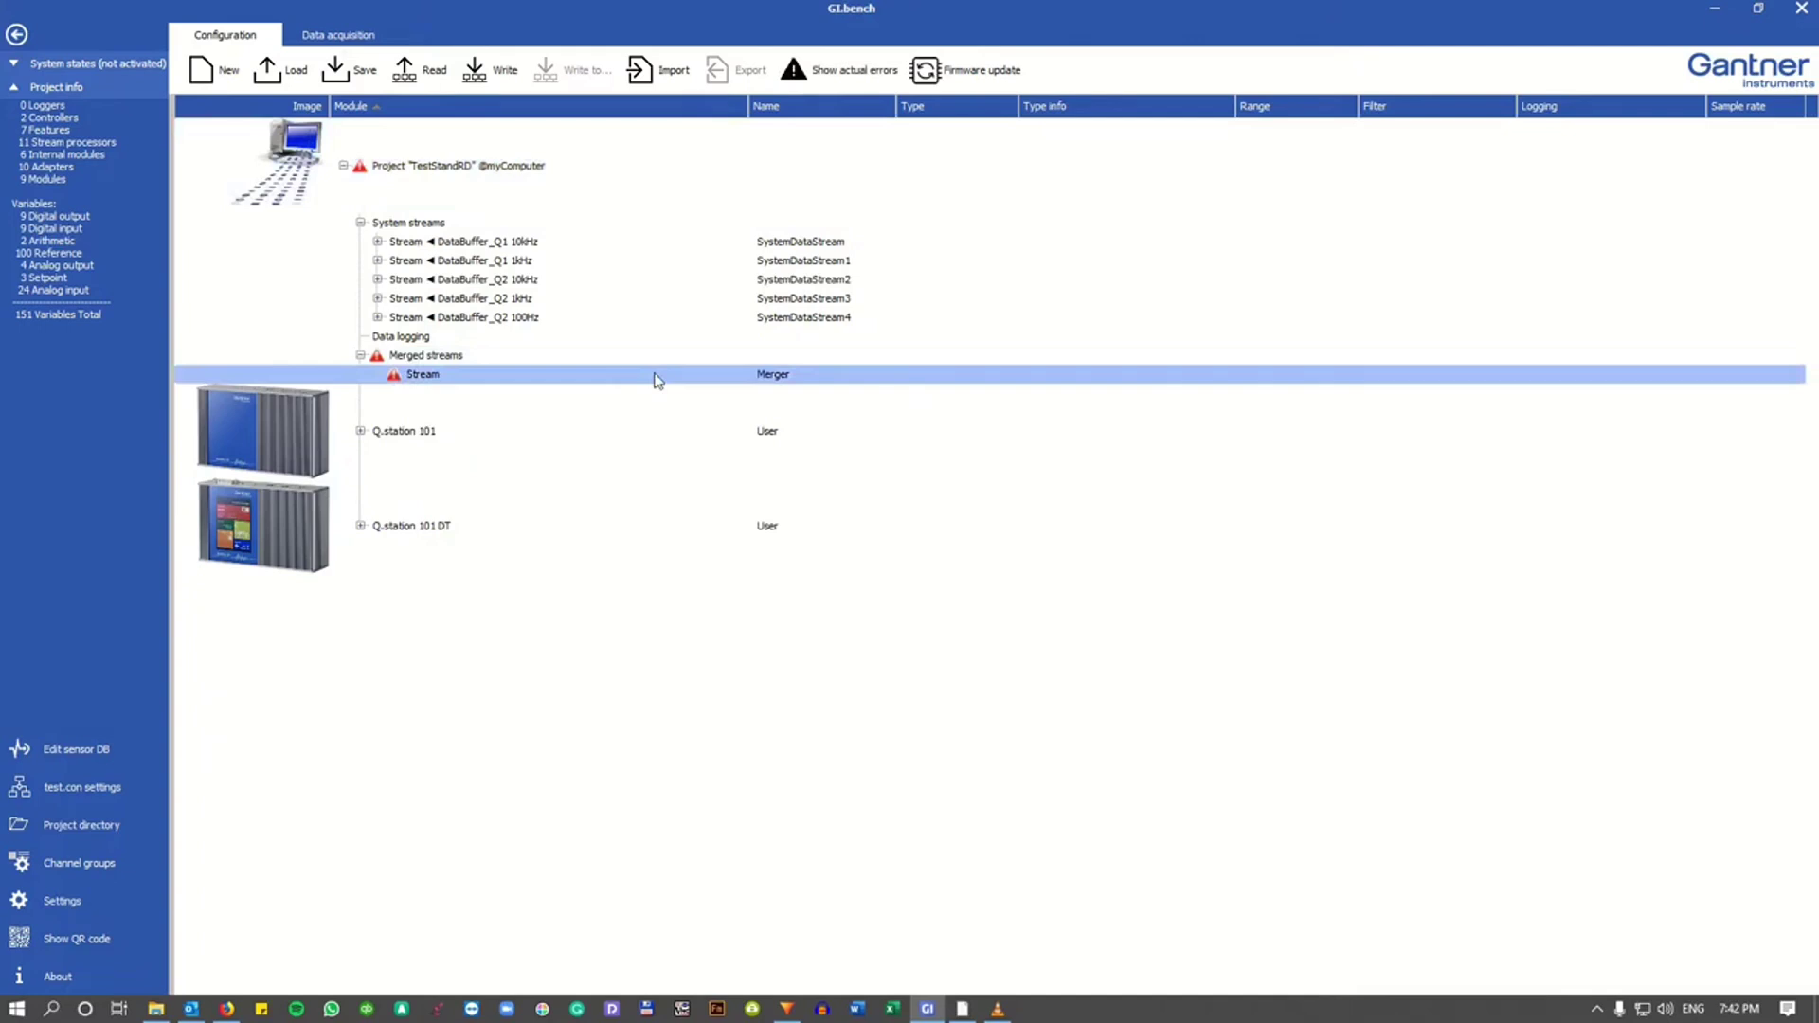
pyautogui.doubleClick(659, 379)
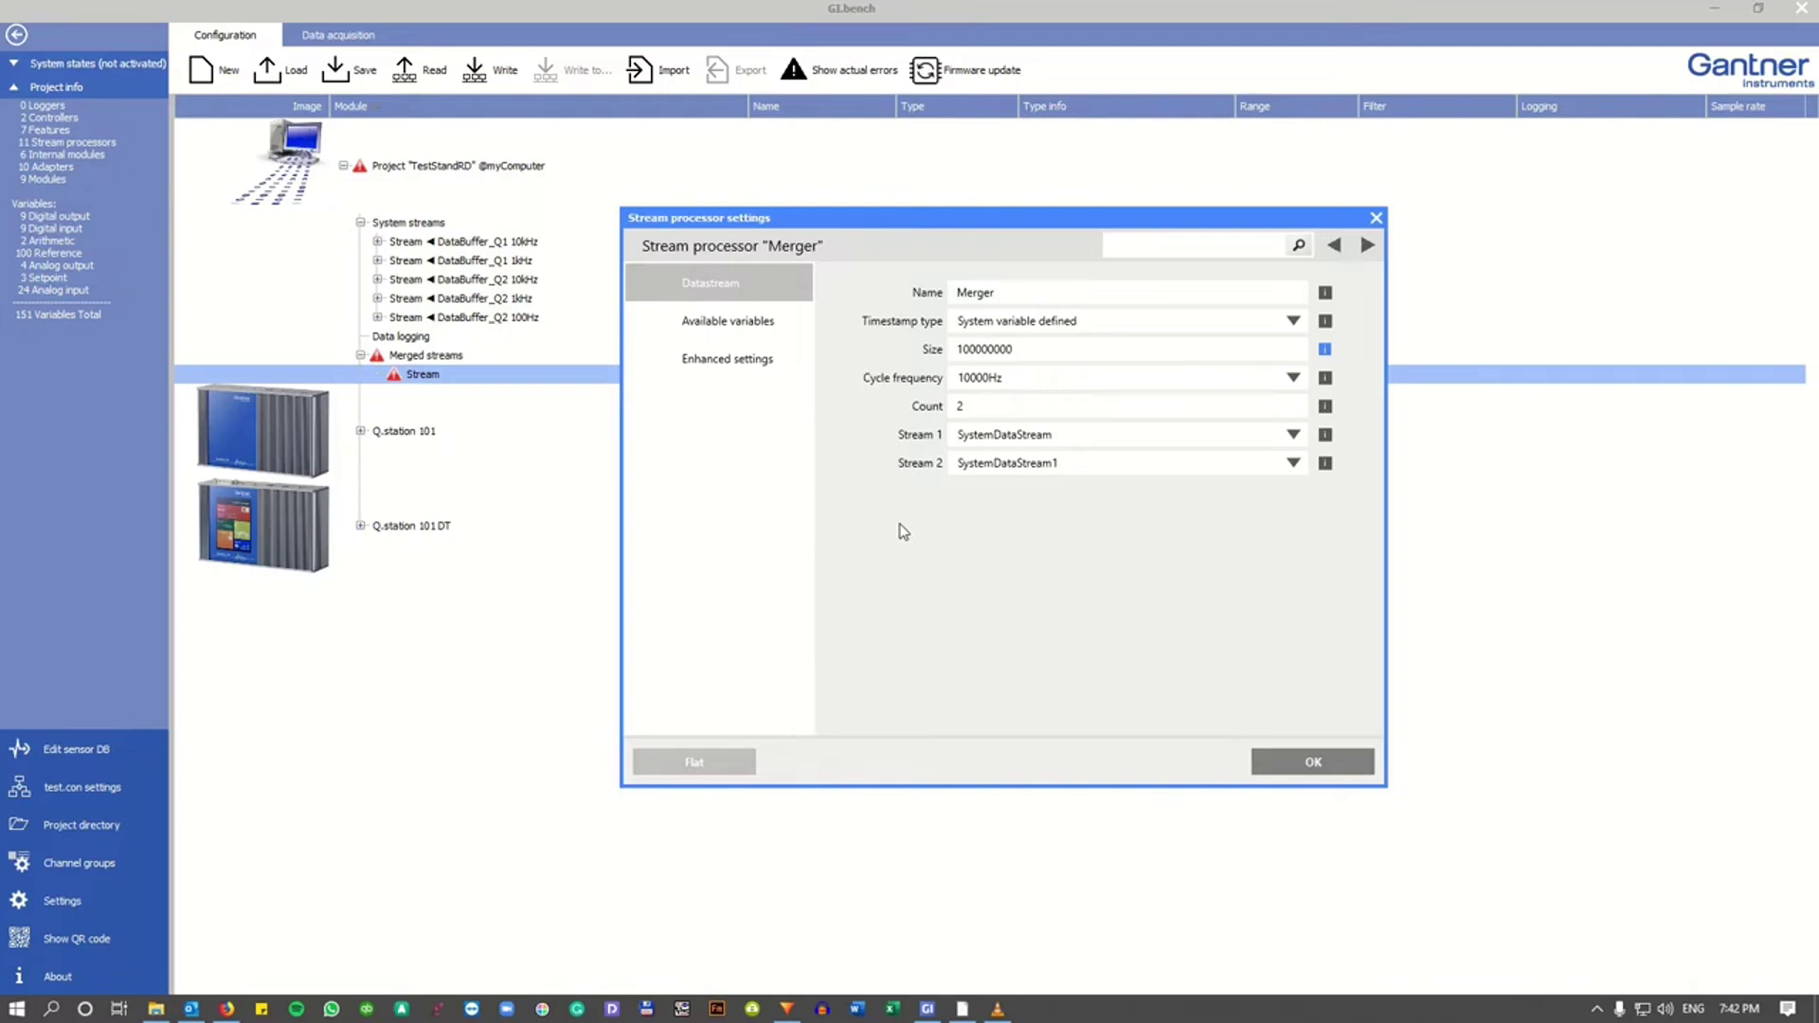
# Set the merger's stream count to 3, with SystemDataStream2 as Stream 2 and SystemDataStream4 as Stream 3
pyautogui.moveTo(974, 407); pyautogui.dragTo(939, 405)
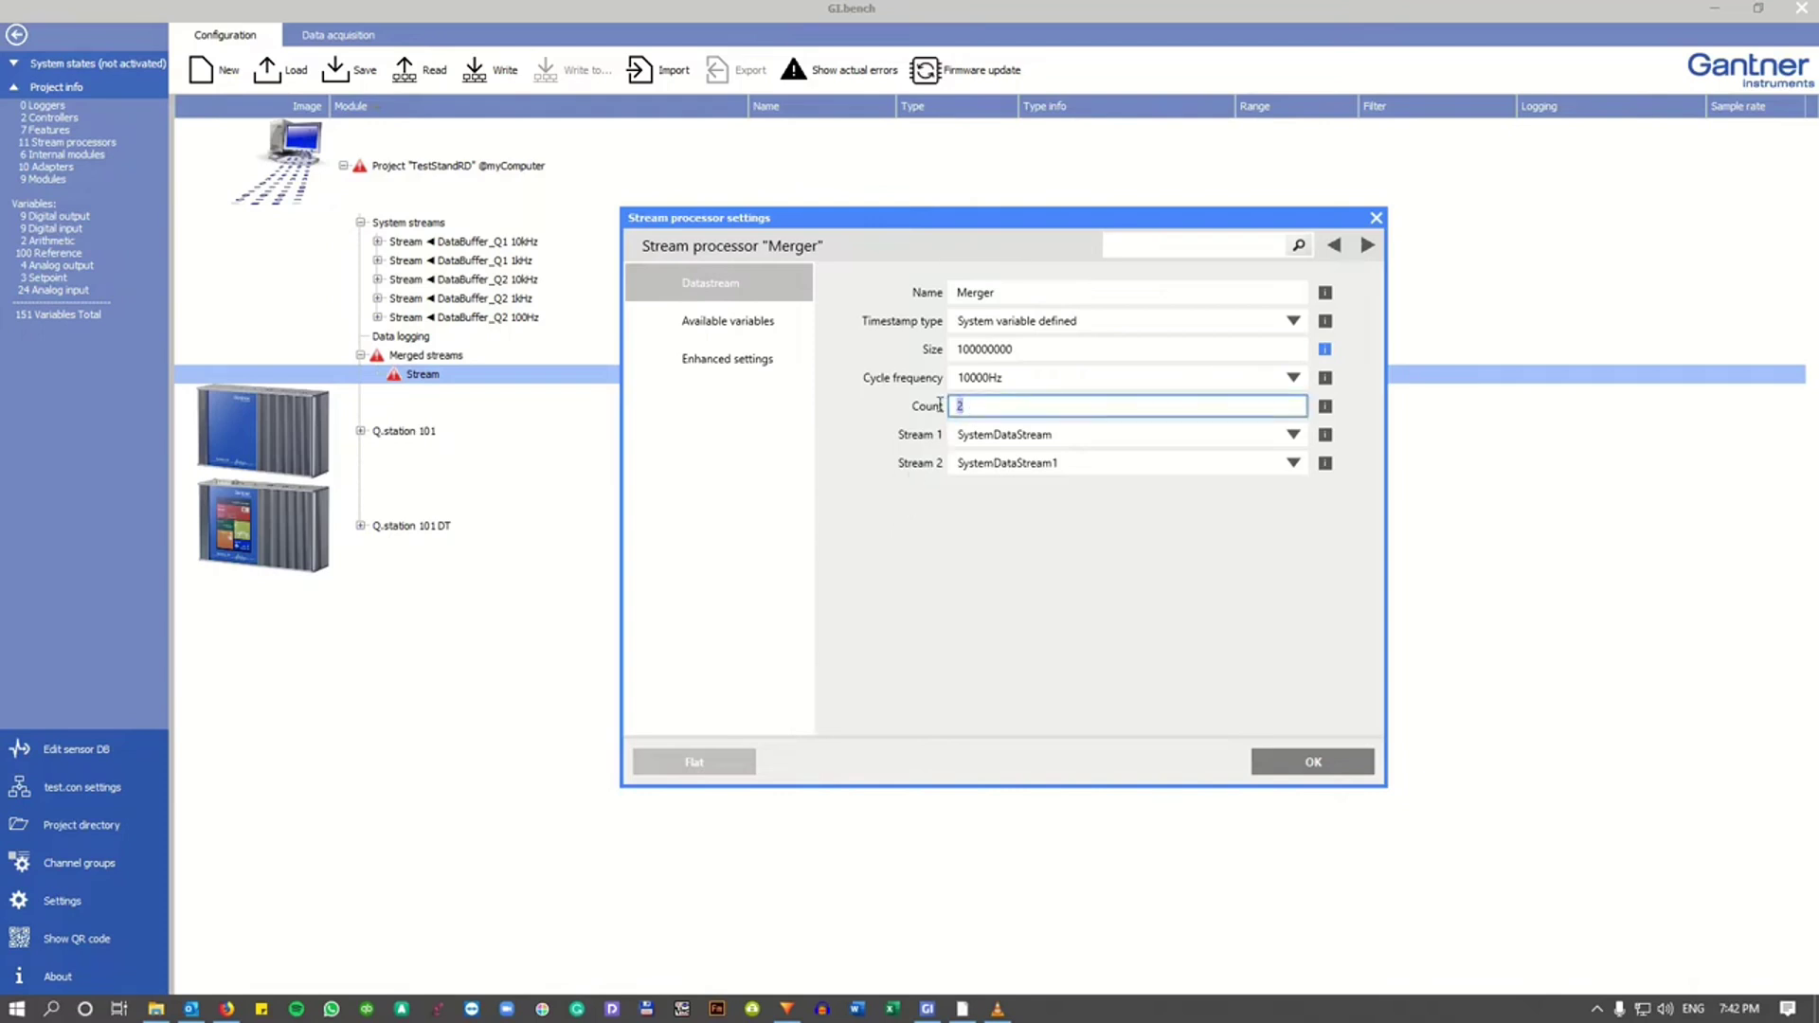
pyautogui.write('3')
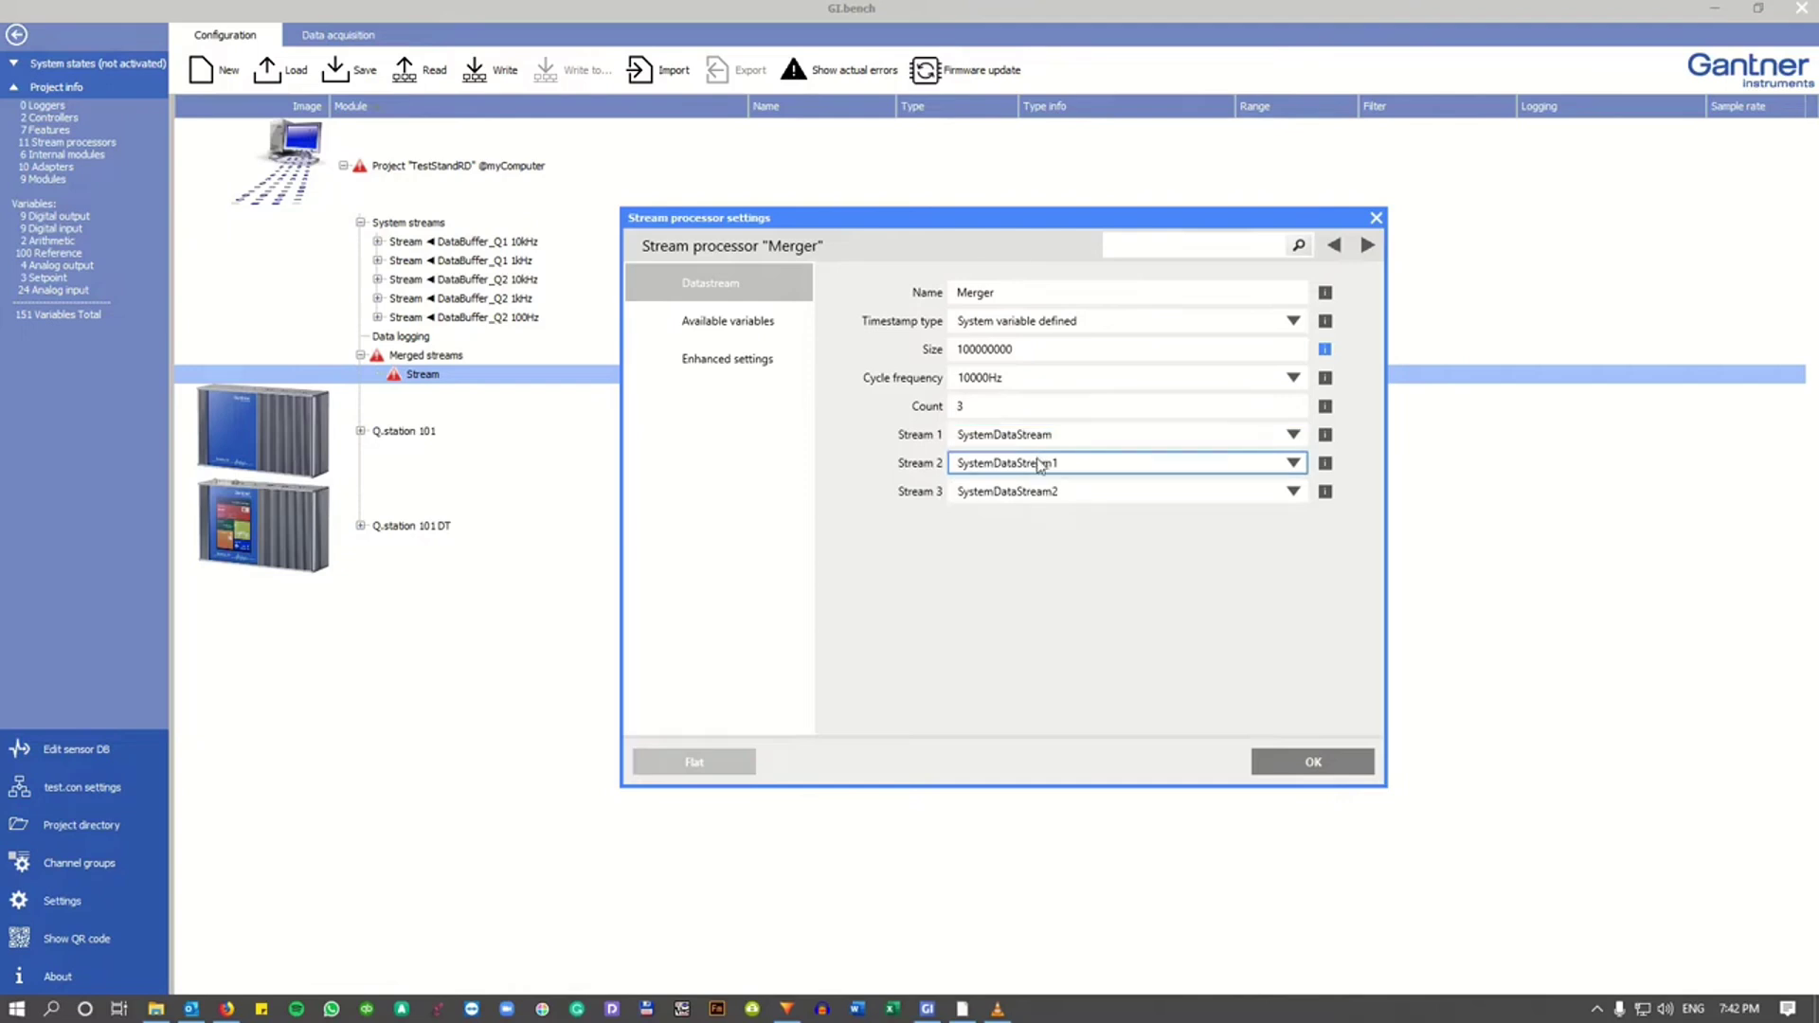
pyautogui.click(1157, 472)
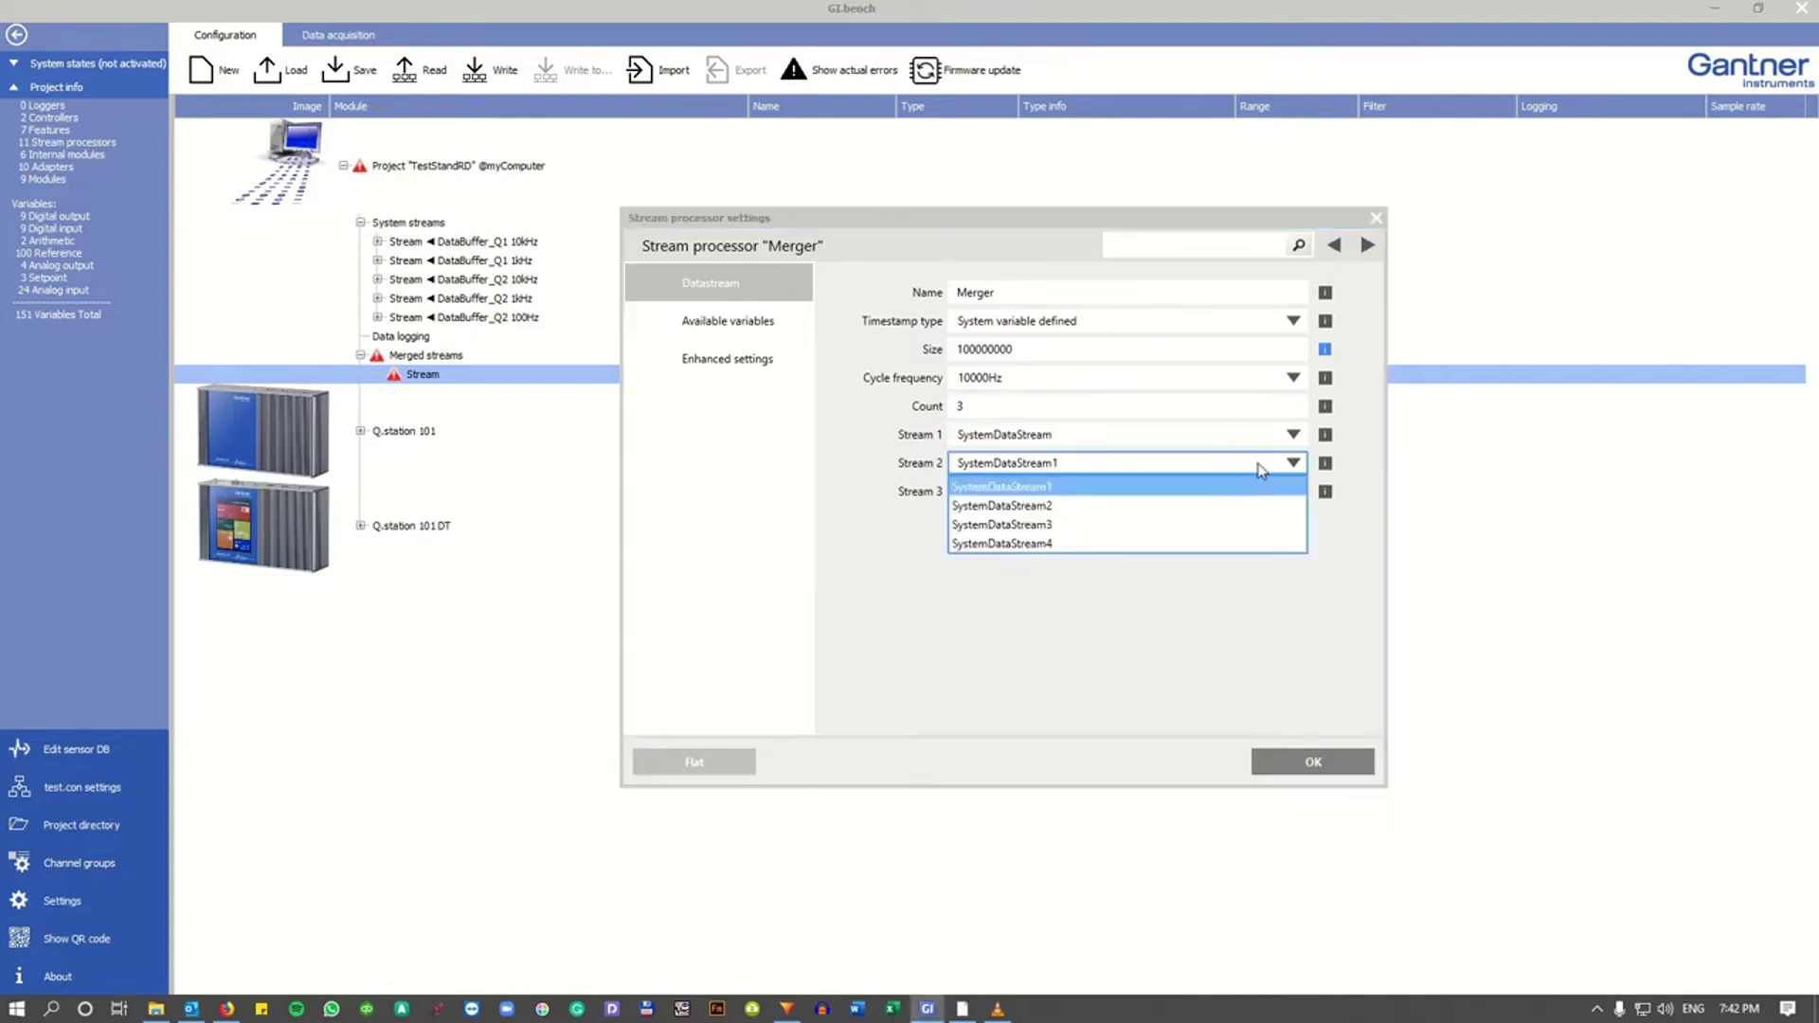
pyautogui.click(1238, 513)
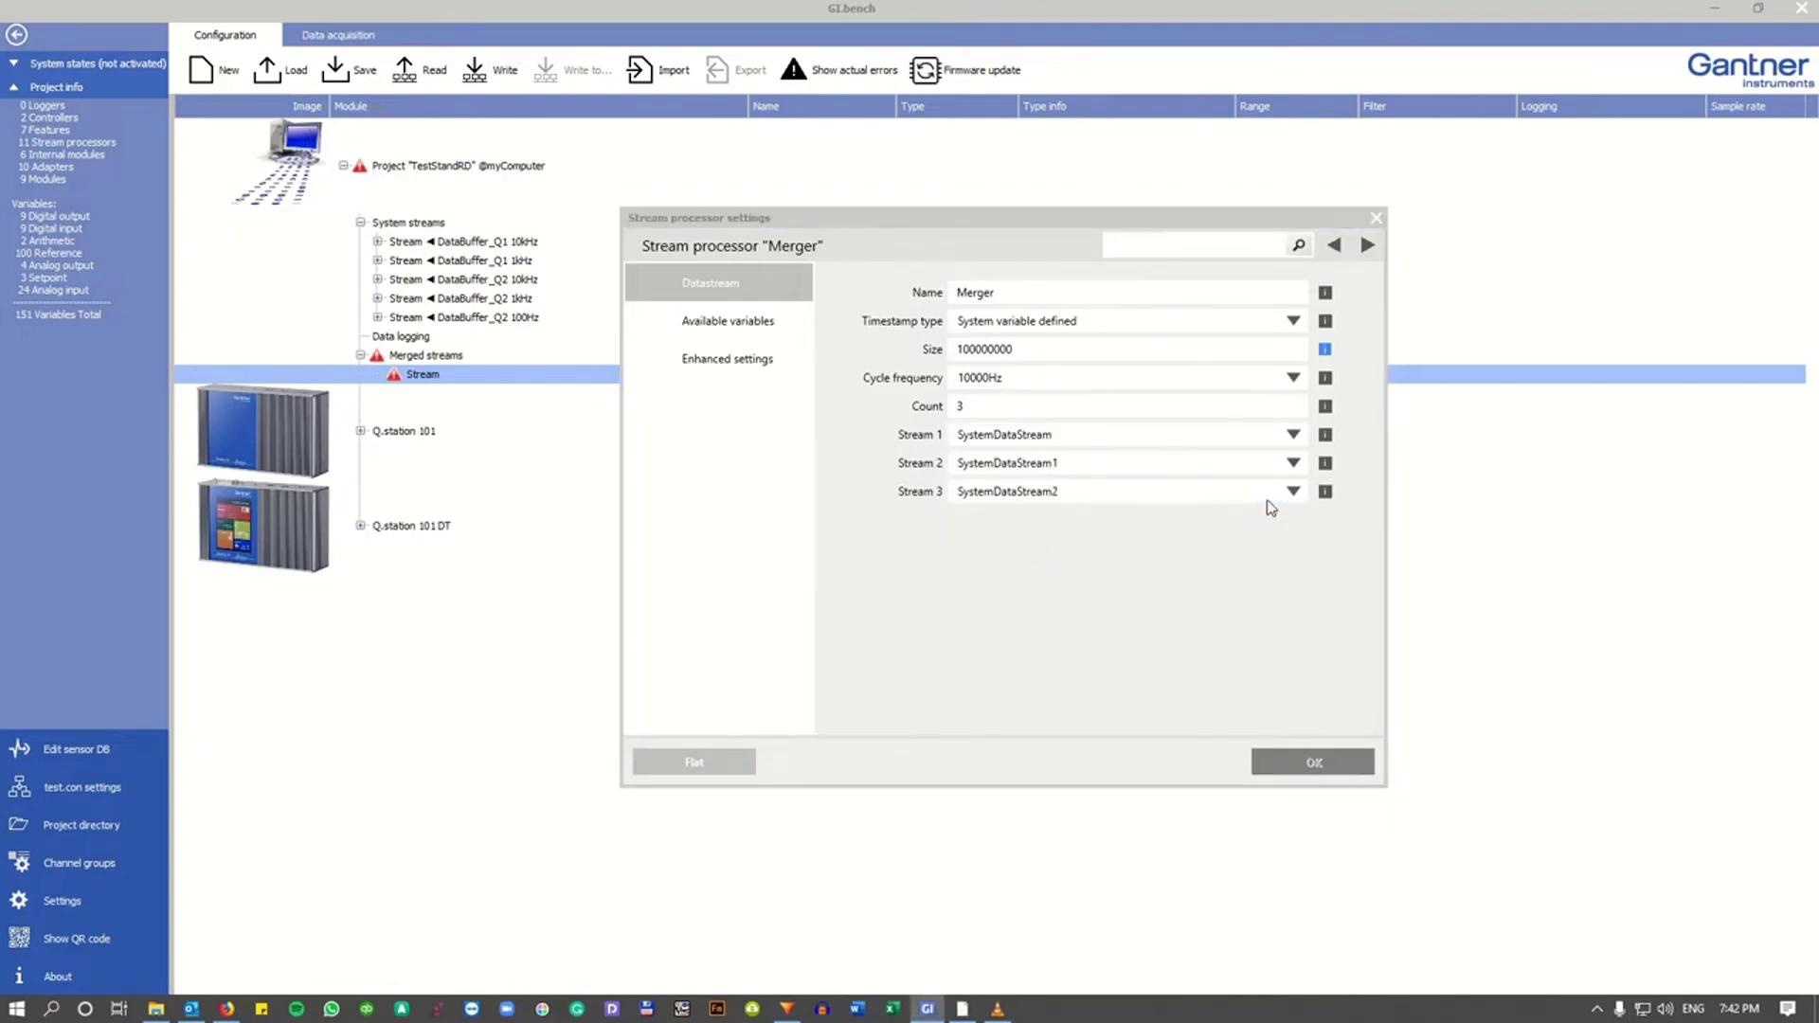
pyautogui.click(1274, 495)
pyautogui.click(1253, 533)
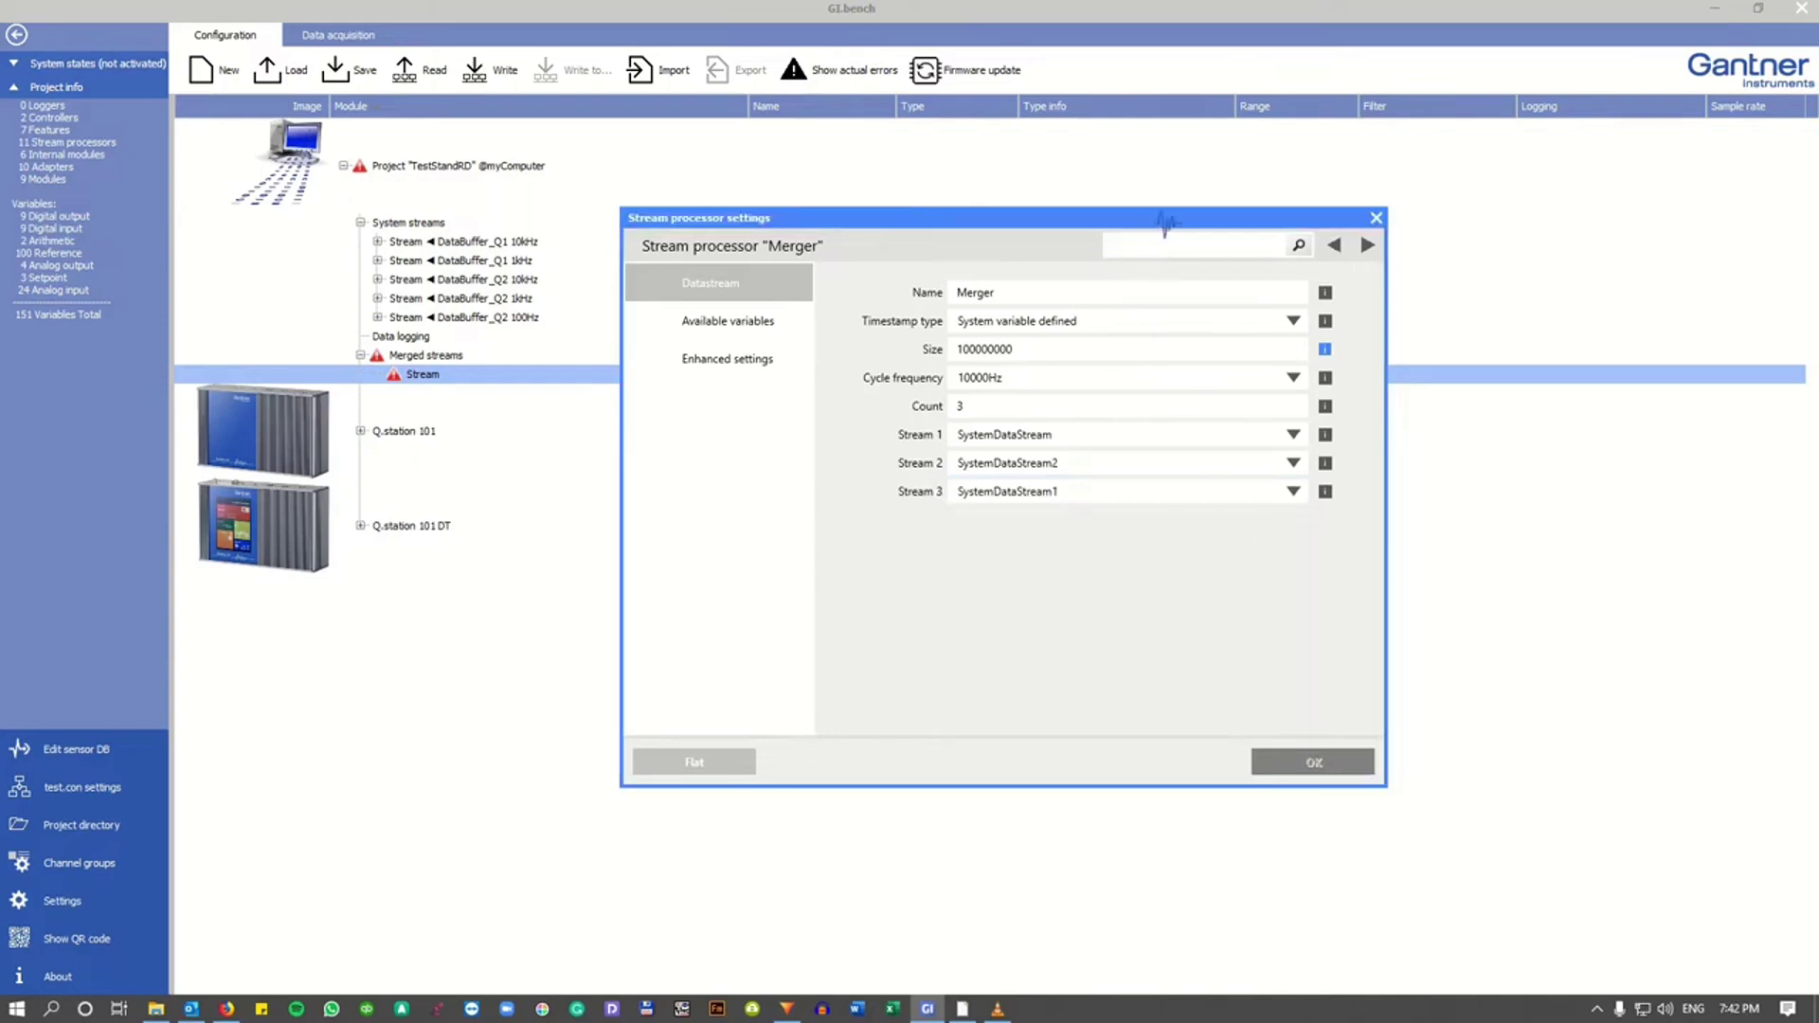
pyautogui.moveTo(1161, 230); pyautogui.dragTo(1450, 224)
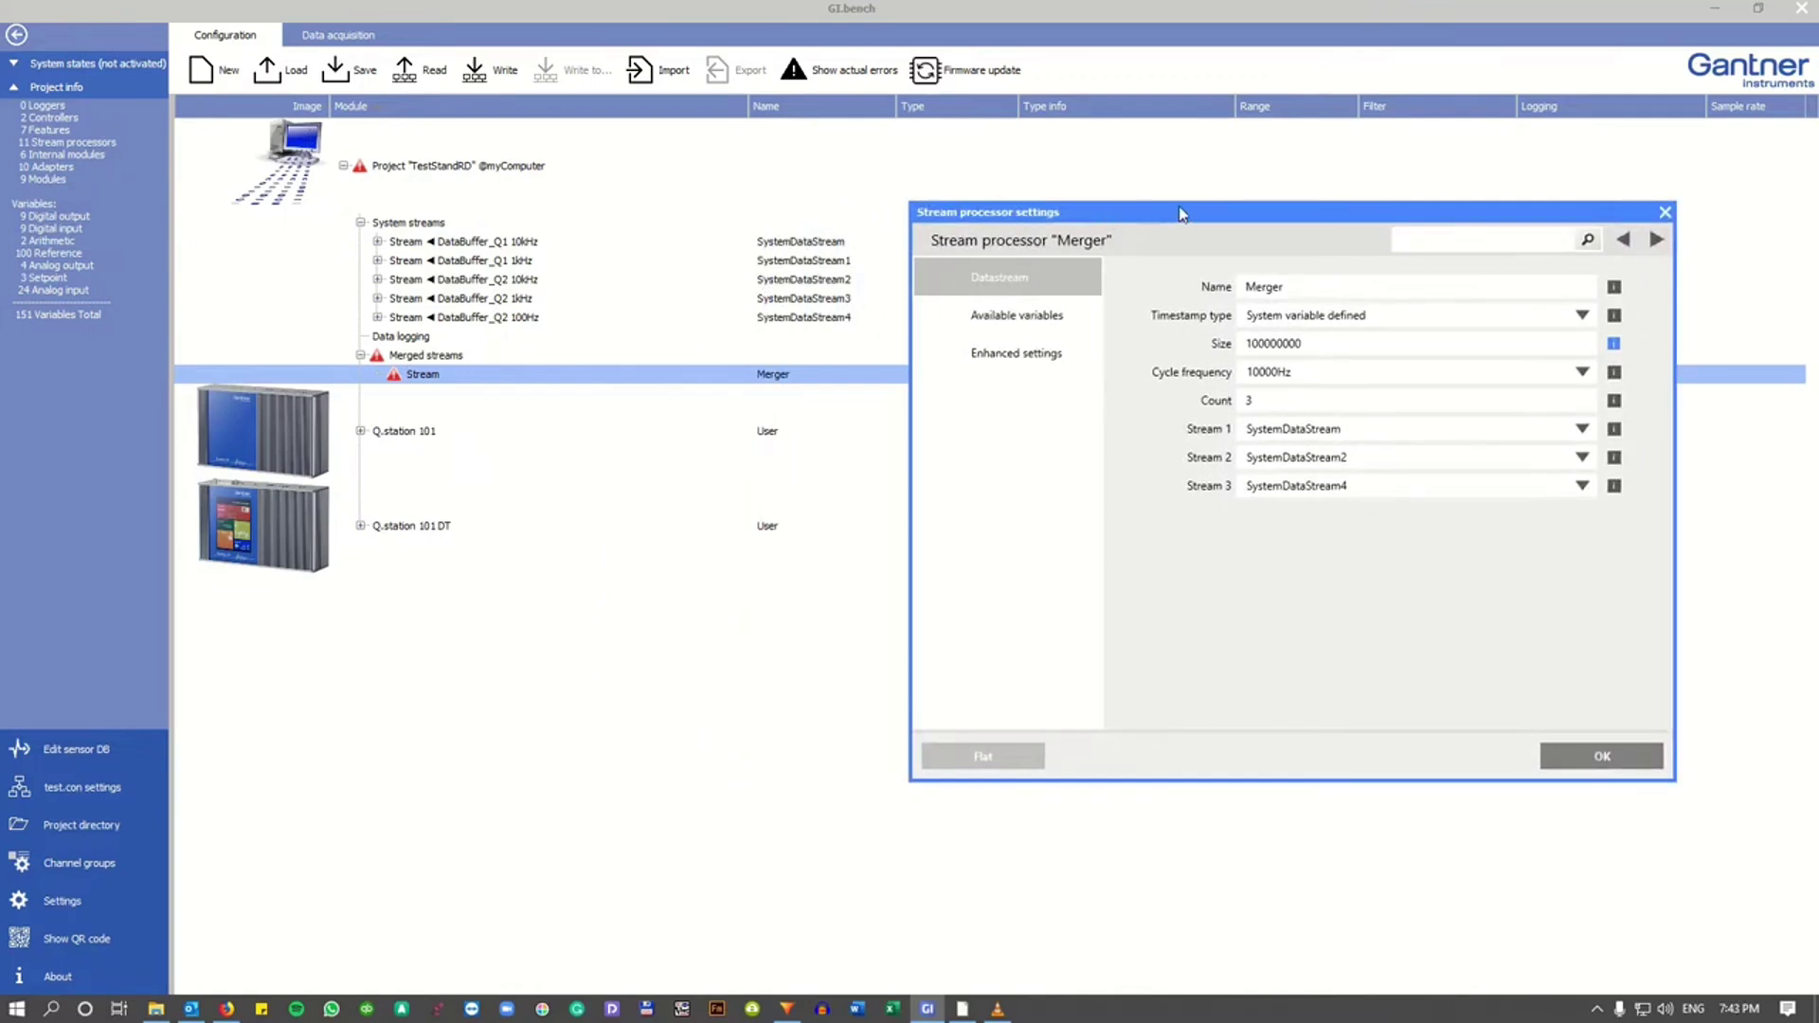
pyautogui.moveTo(1184, 214); pyautogui.dragTo(880, 204)
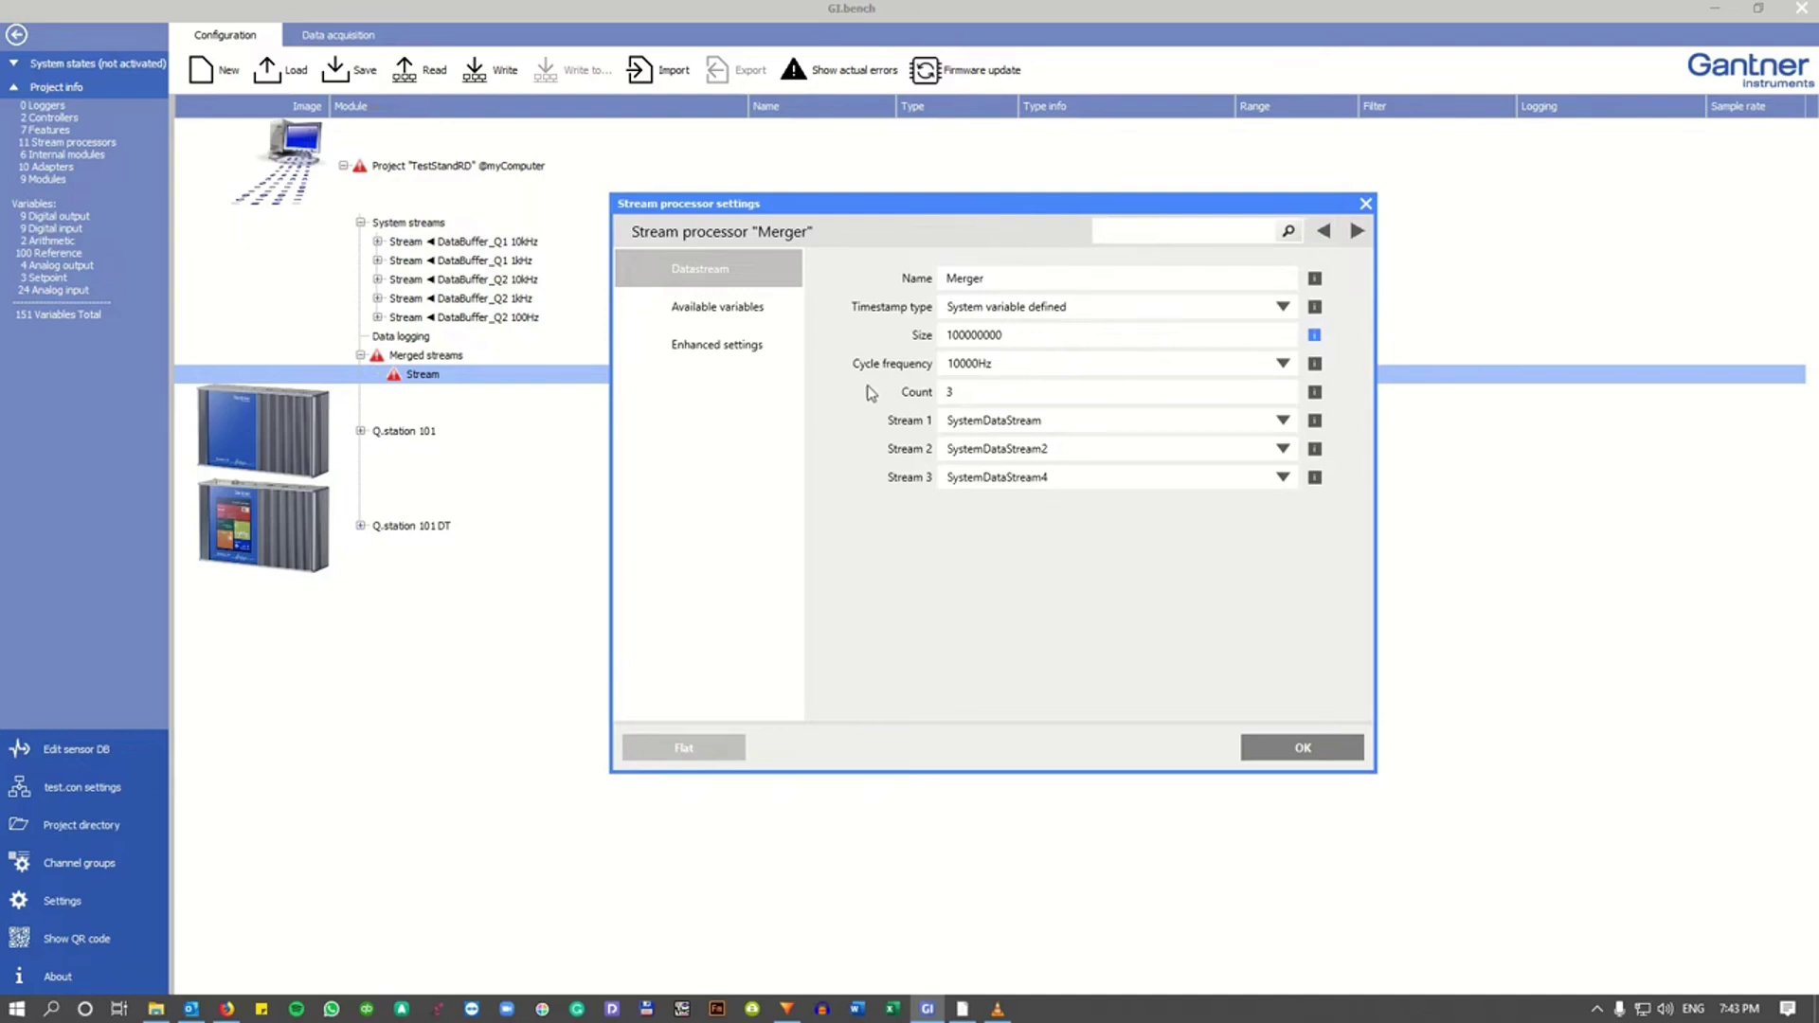
# Keep the merger's cycle frequency at 10000Hz, include all available variables and accept the settings
pyautogui.click(1284, 366)
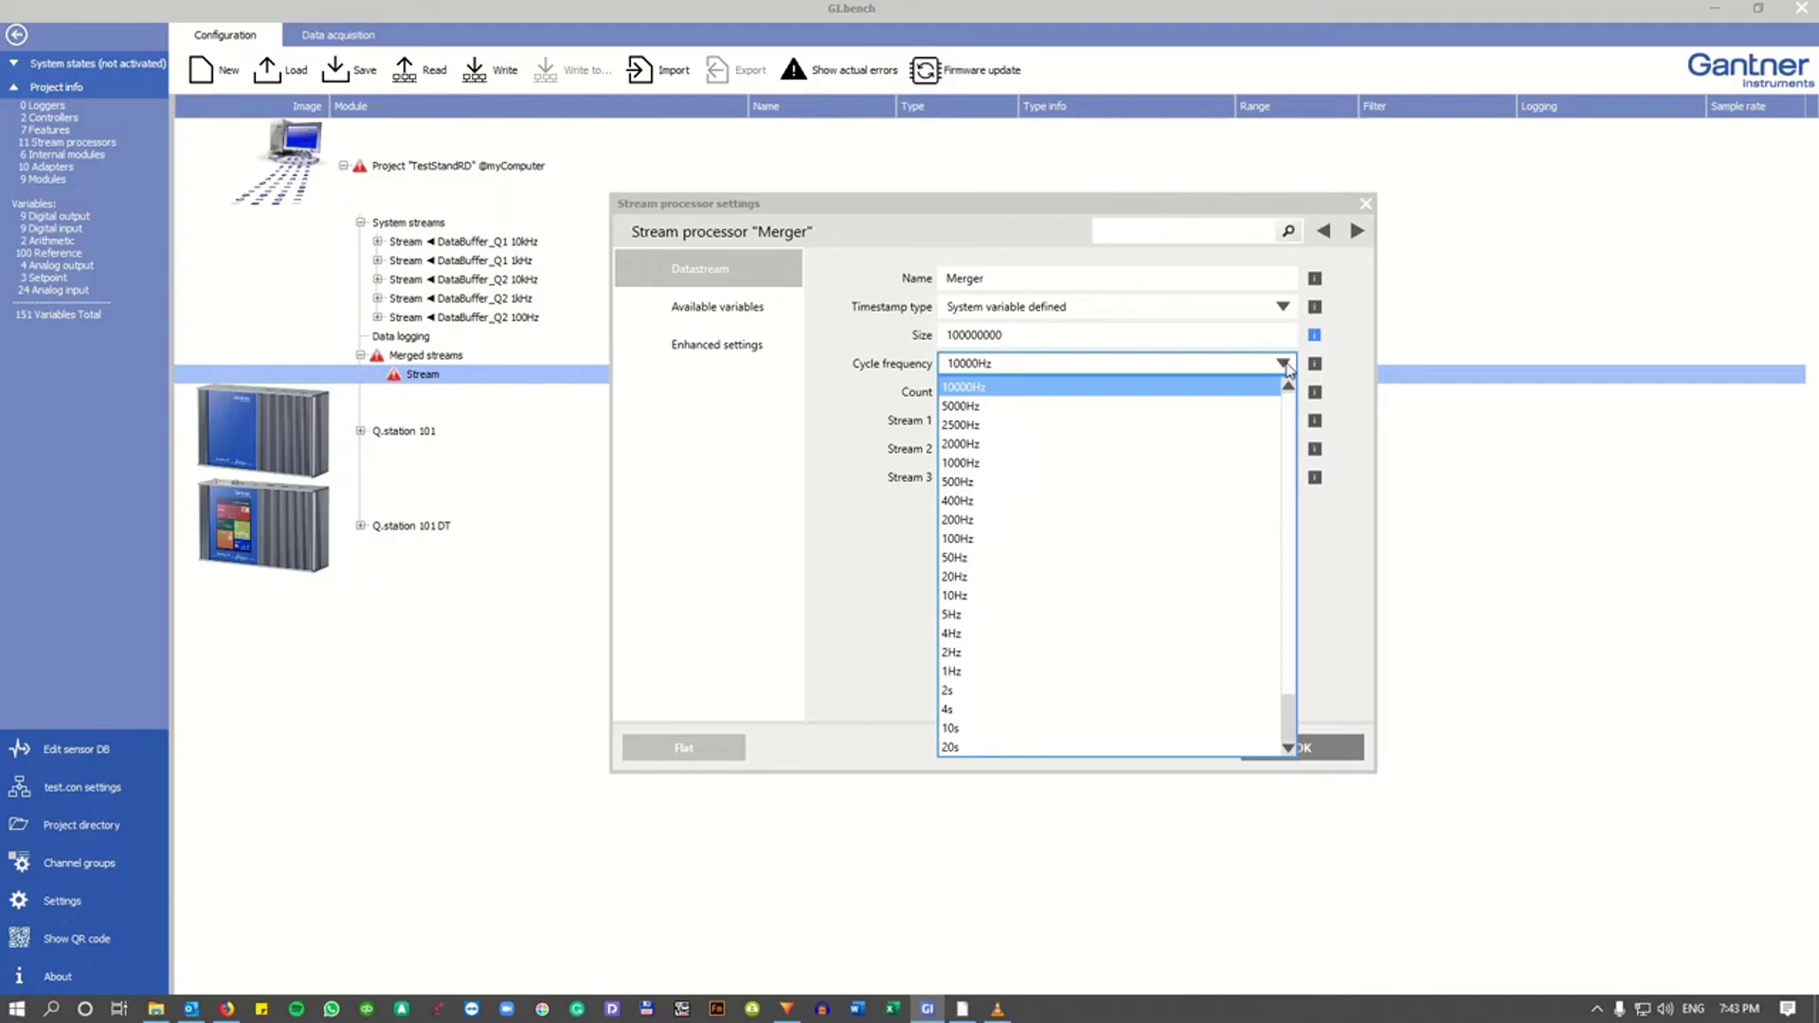
pyautogui.click(1206, 464)
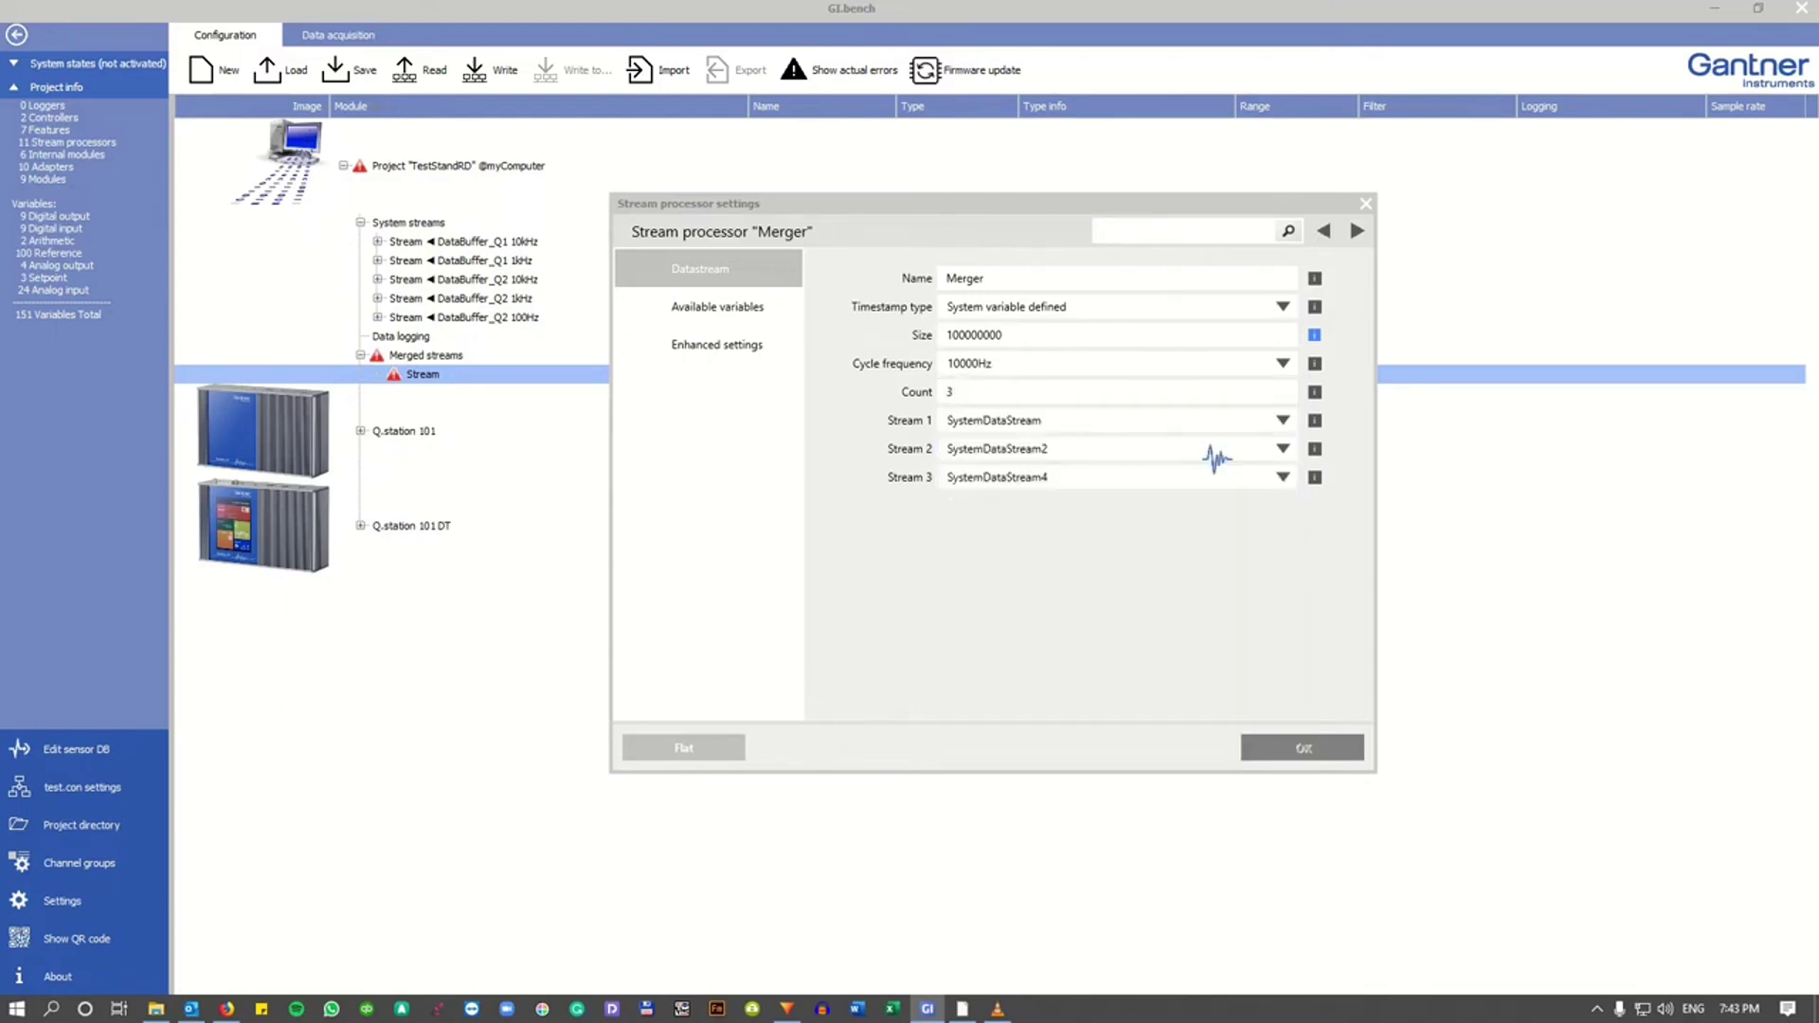
pyautogui.click(773, 314)
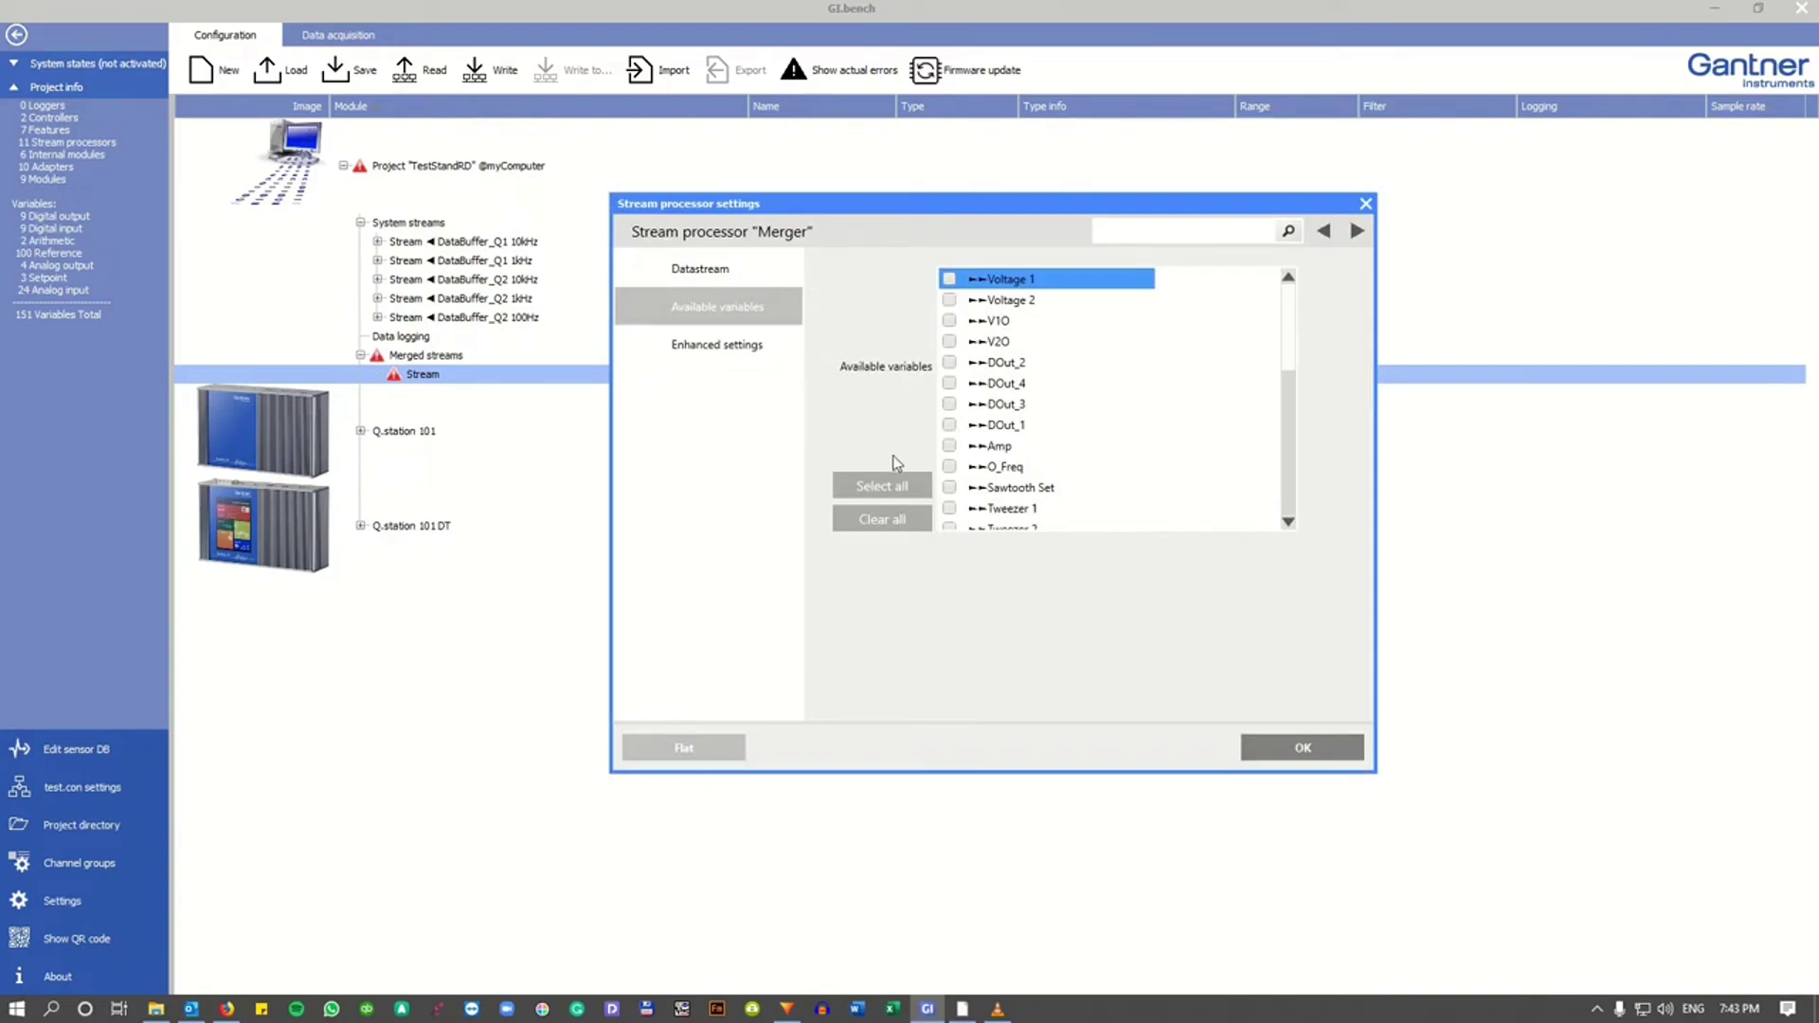
pyautogui.click(894, 483)
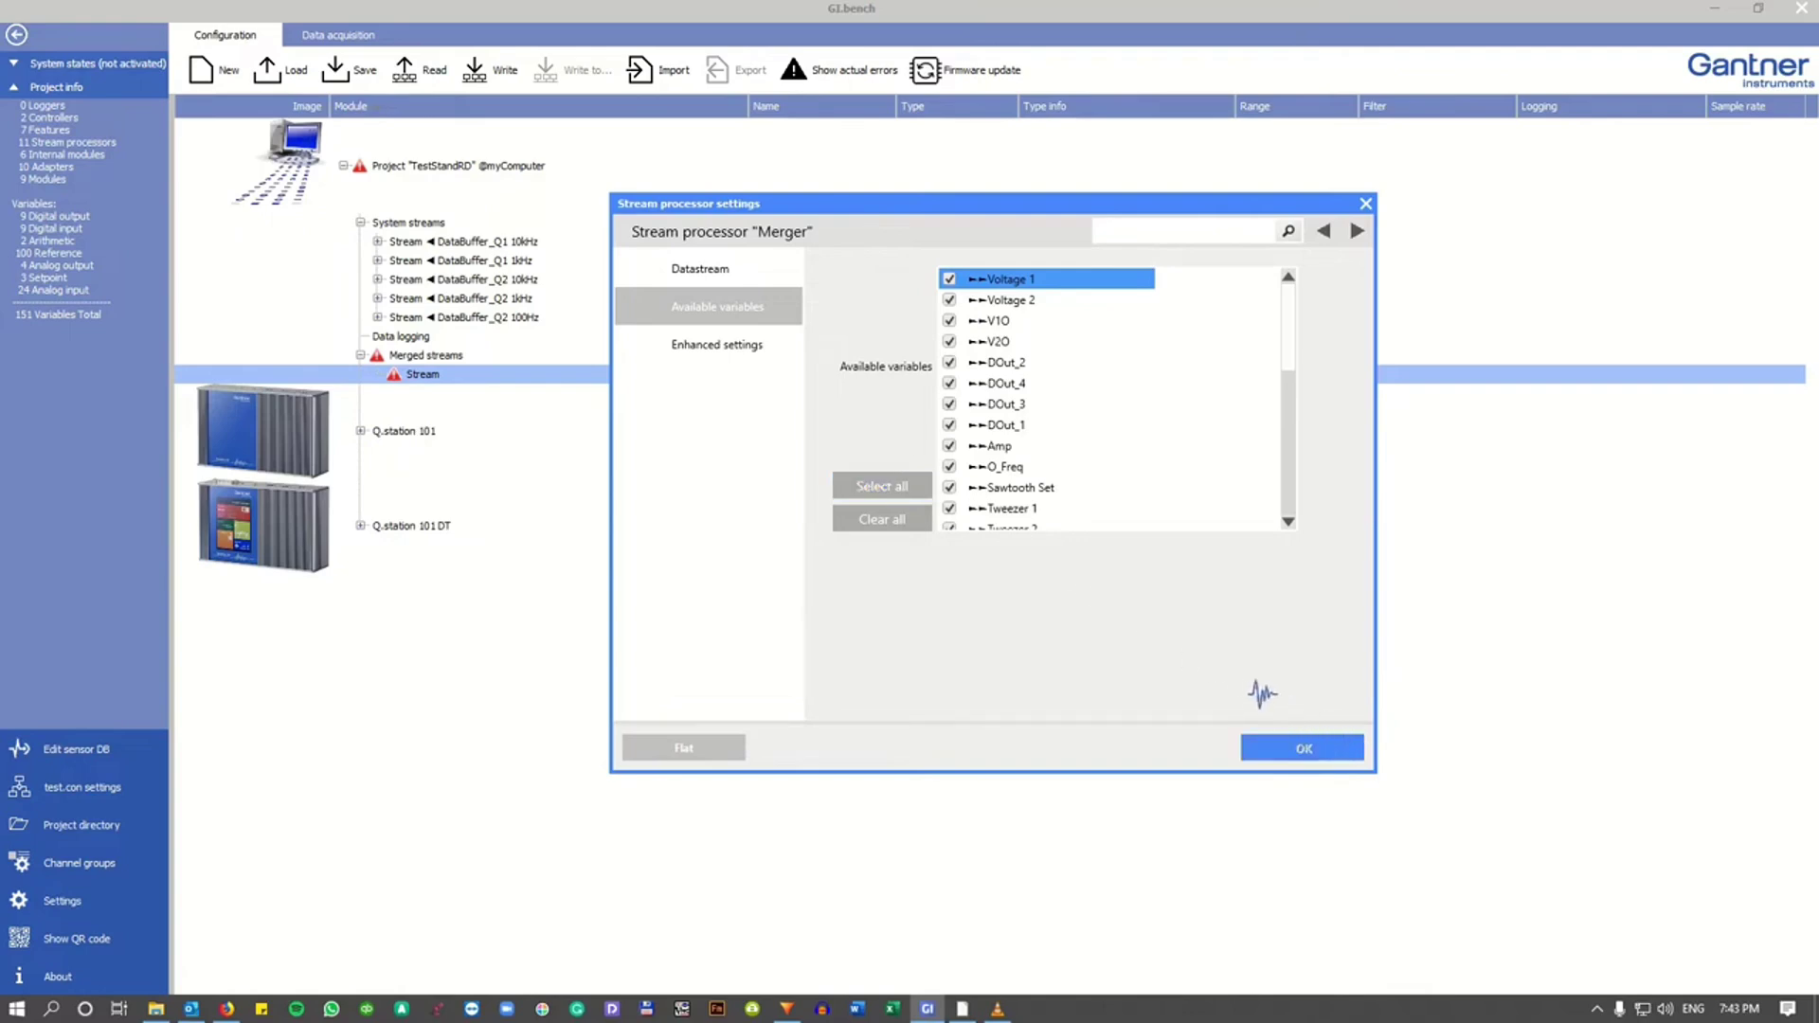
pyautogui.press('Return')
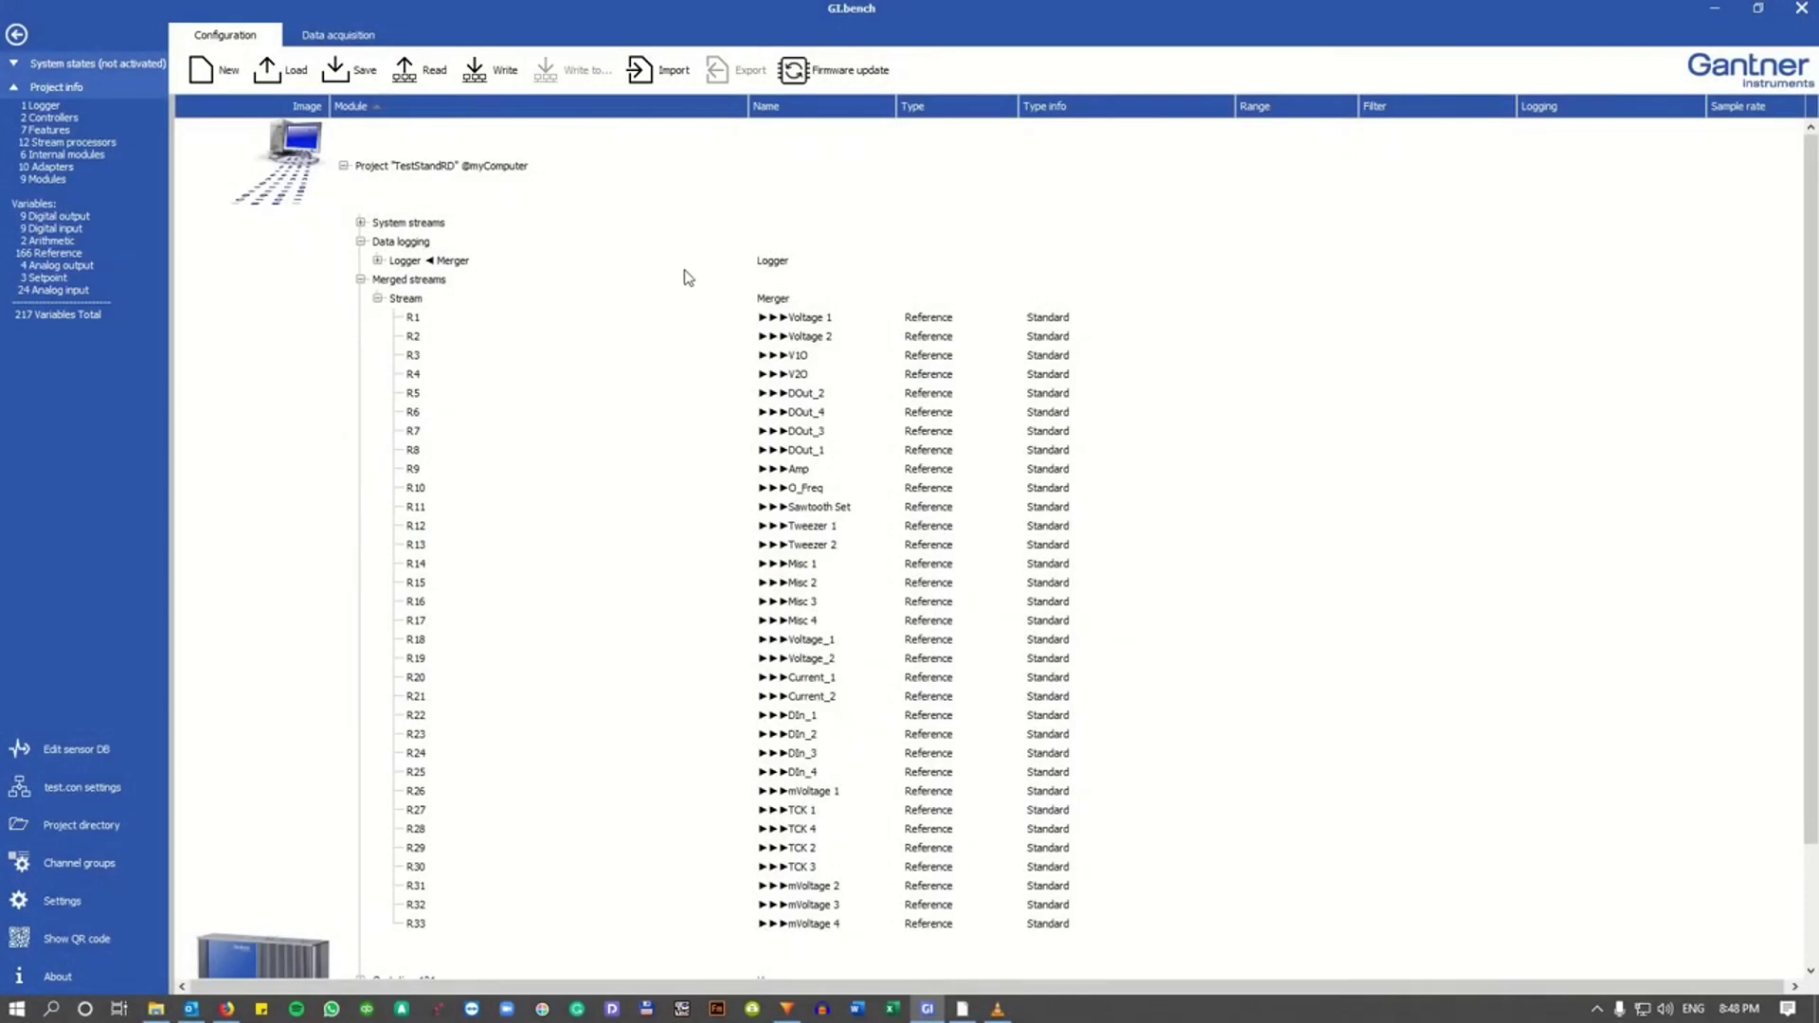
# Examine the data source and selected variables in the settings of the Logger that records the Merger stream
pyautogui.click(675, 307)
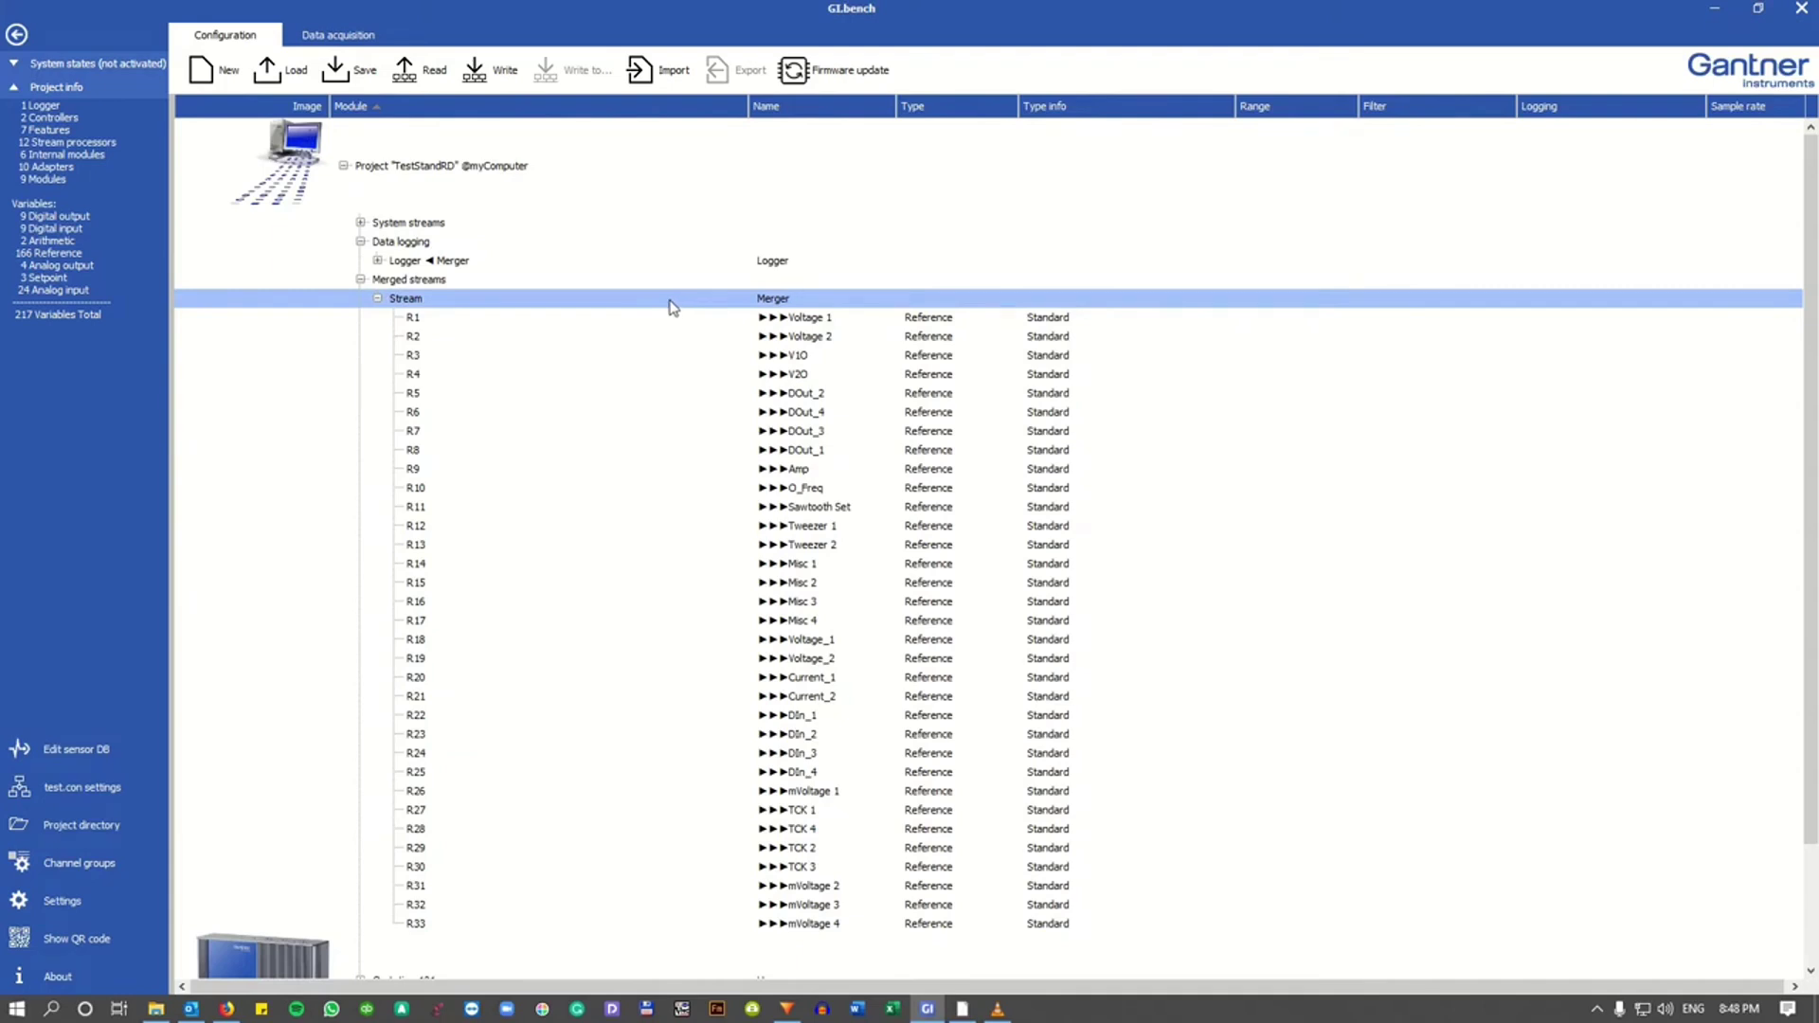
pyautogui.click(624, 262)
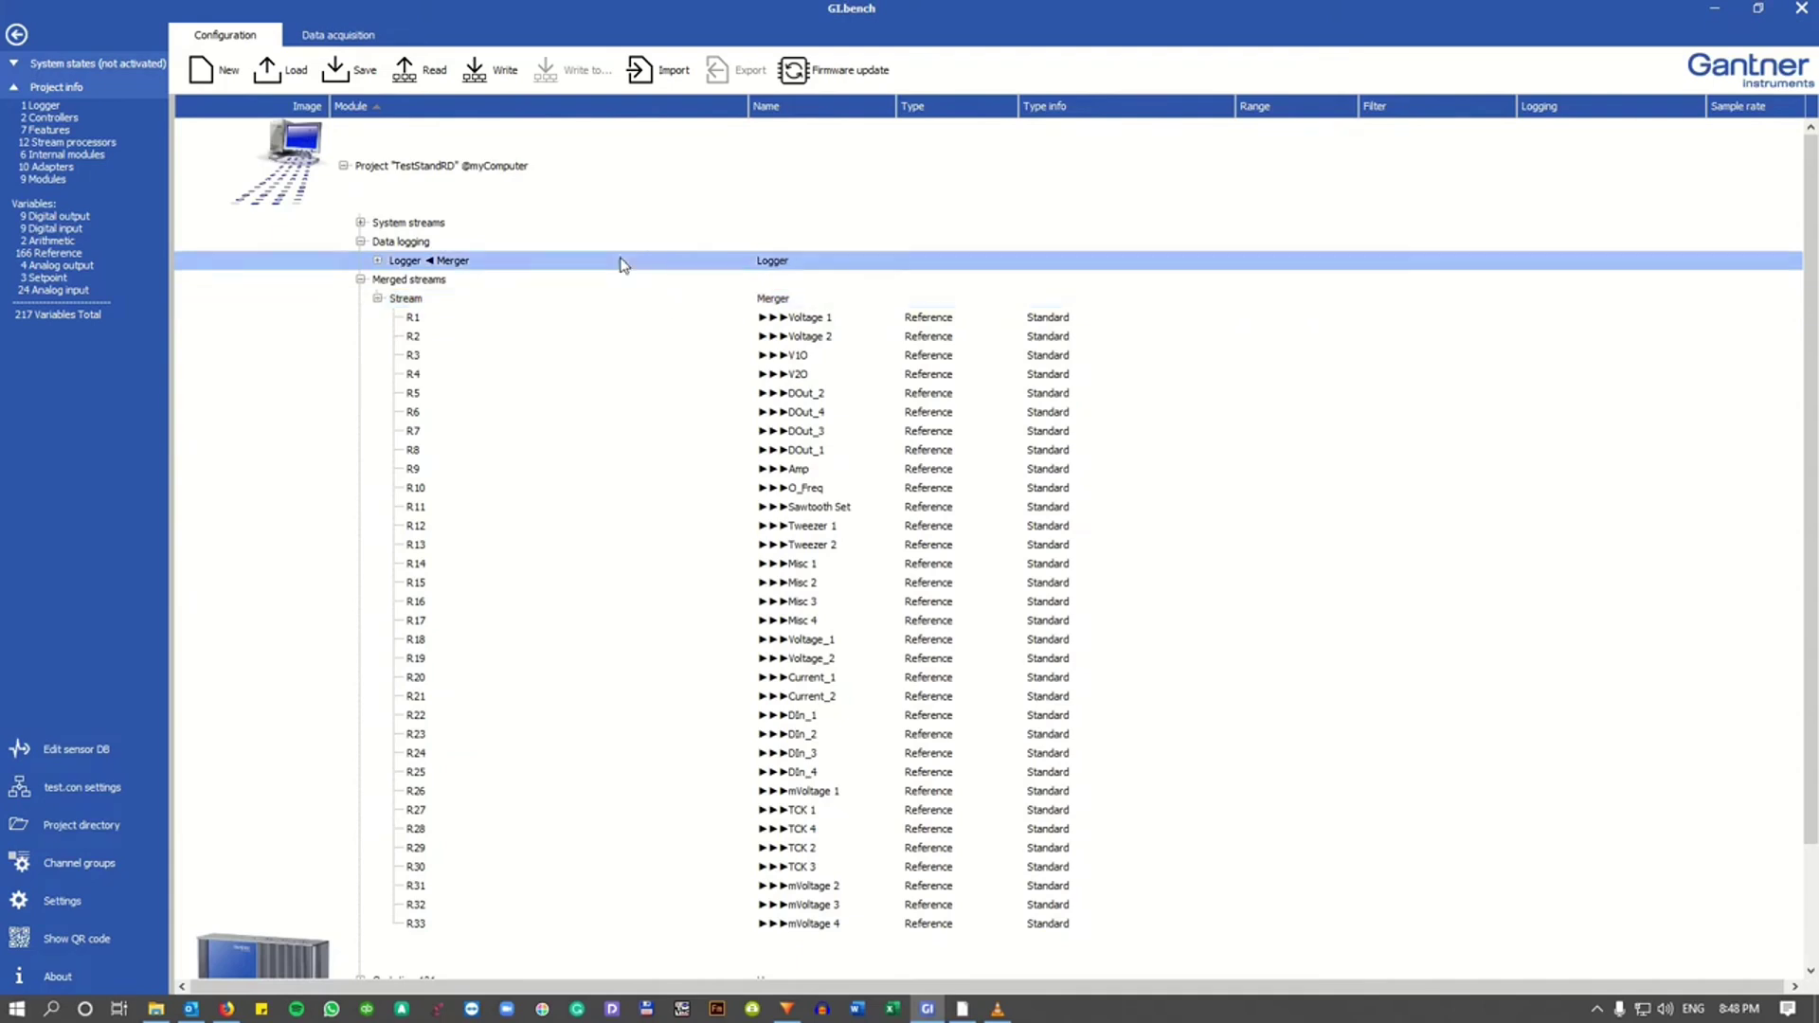
pyautogui.doubleClick(623, 264)
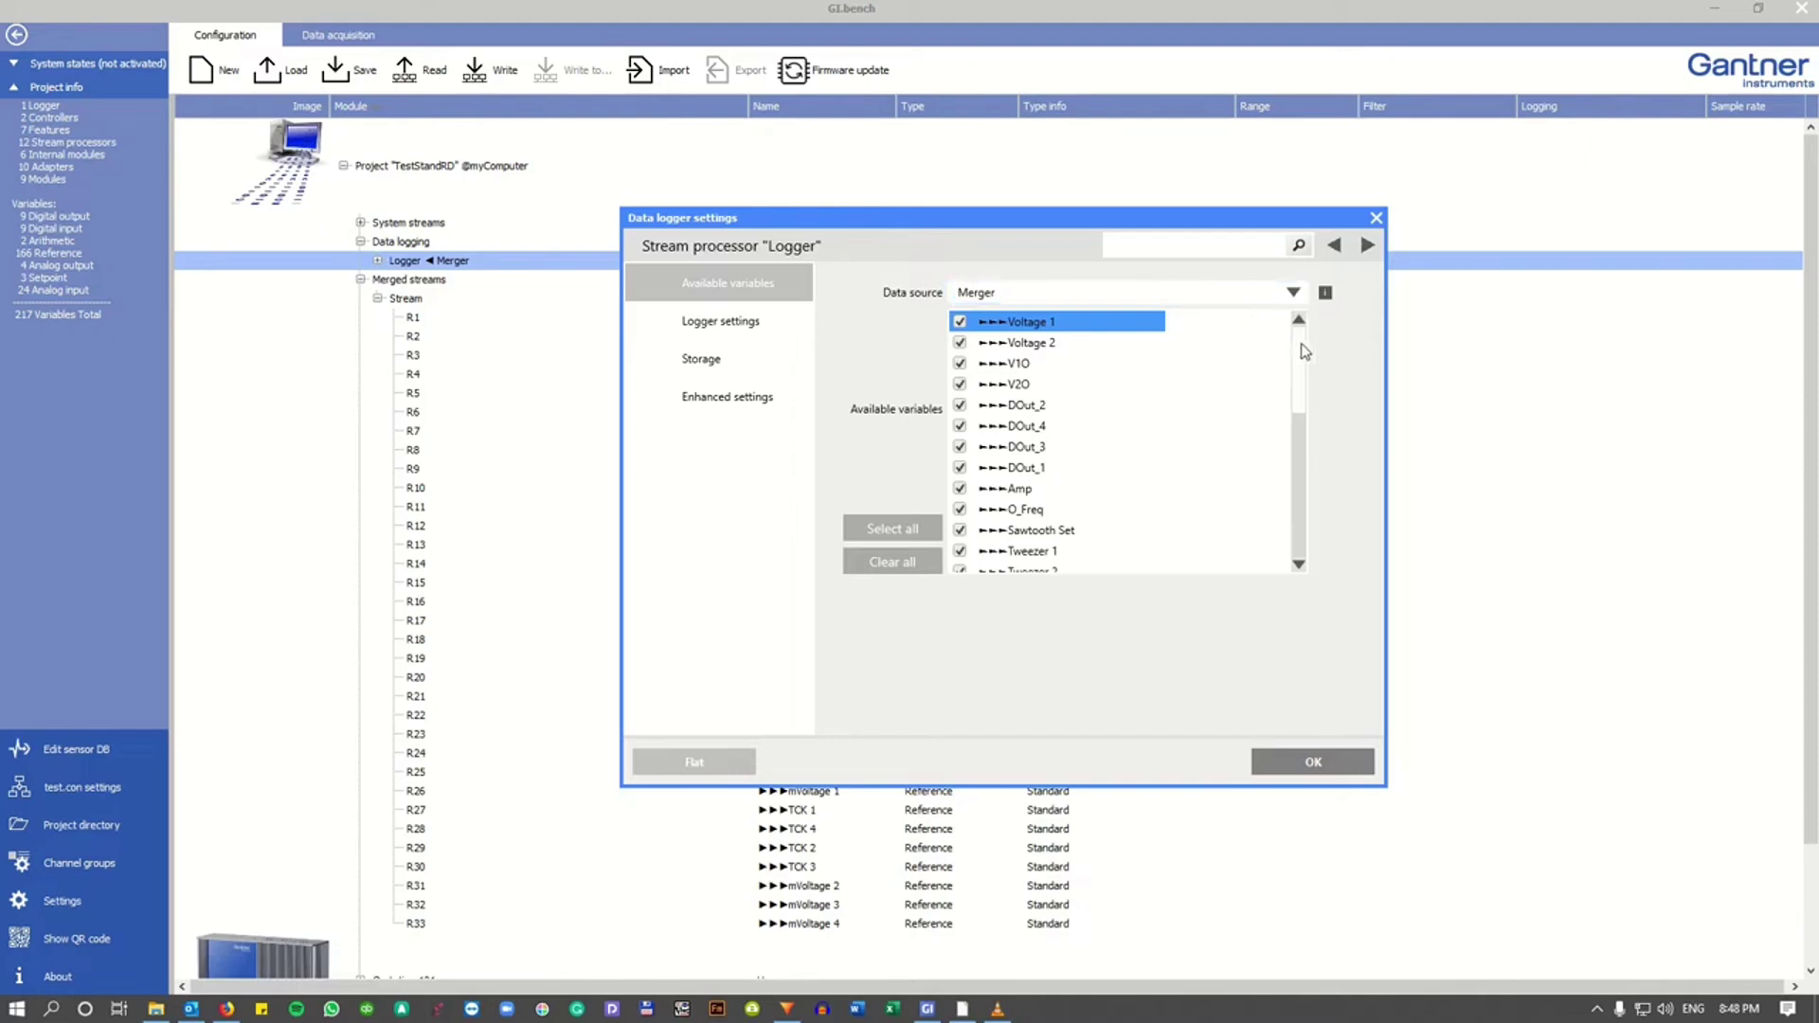
pyautogui.scroll(-2, 1303, 353)
pyautogui.moveTo(1303, 382); pyautogui.dragTo(1307, 345)
pyautogui.click(1293, 764)
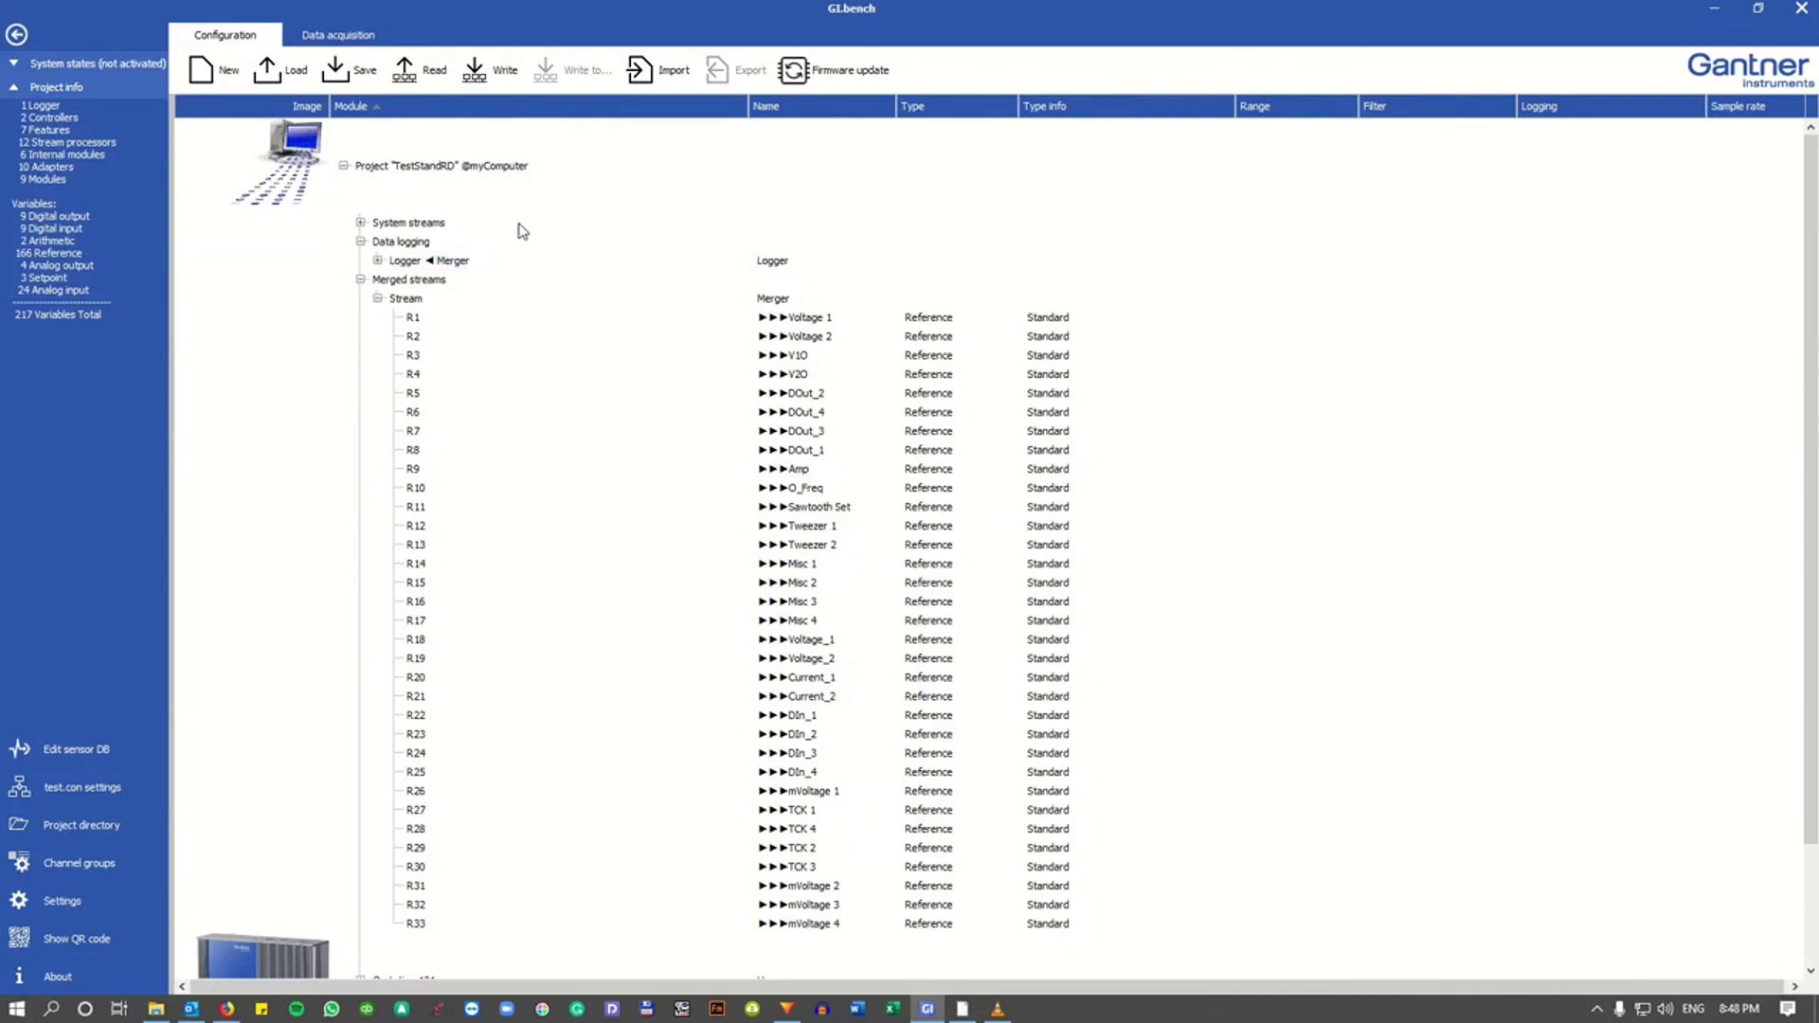
# Start data acquisition and display the logger's status
pyautogui.click(342, 46)
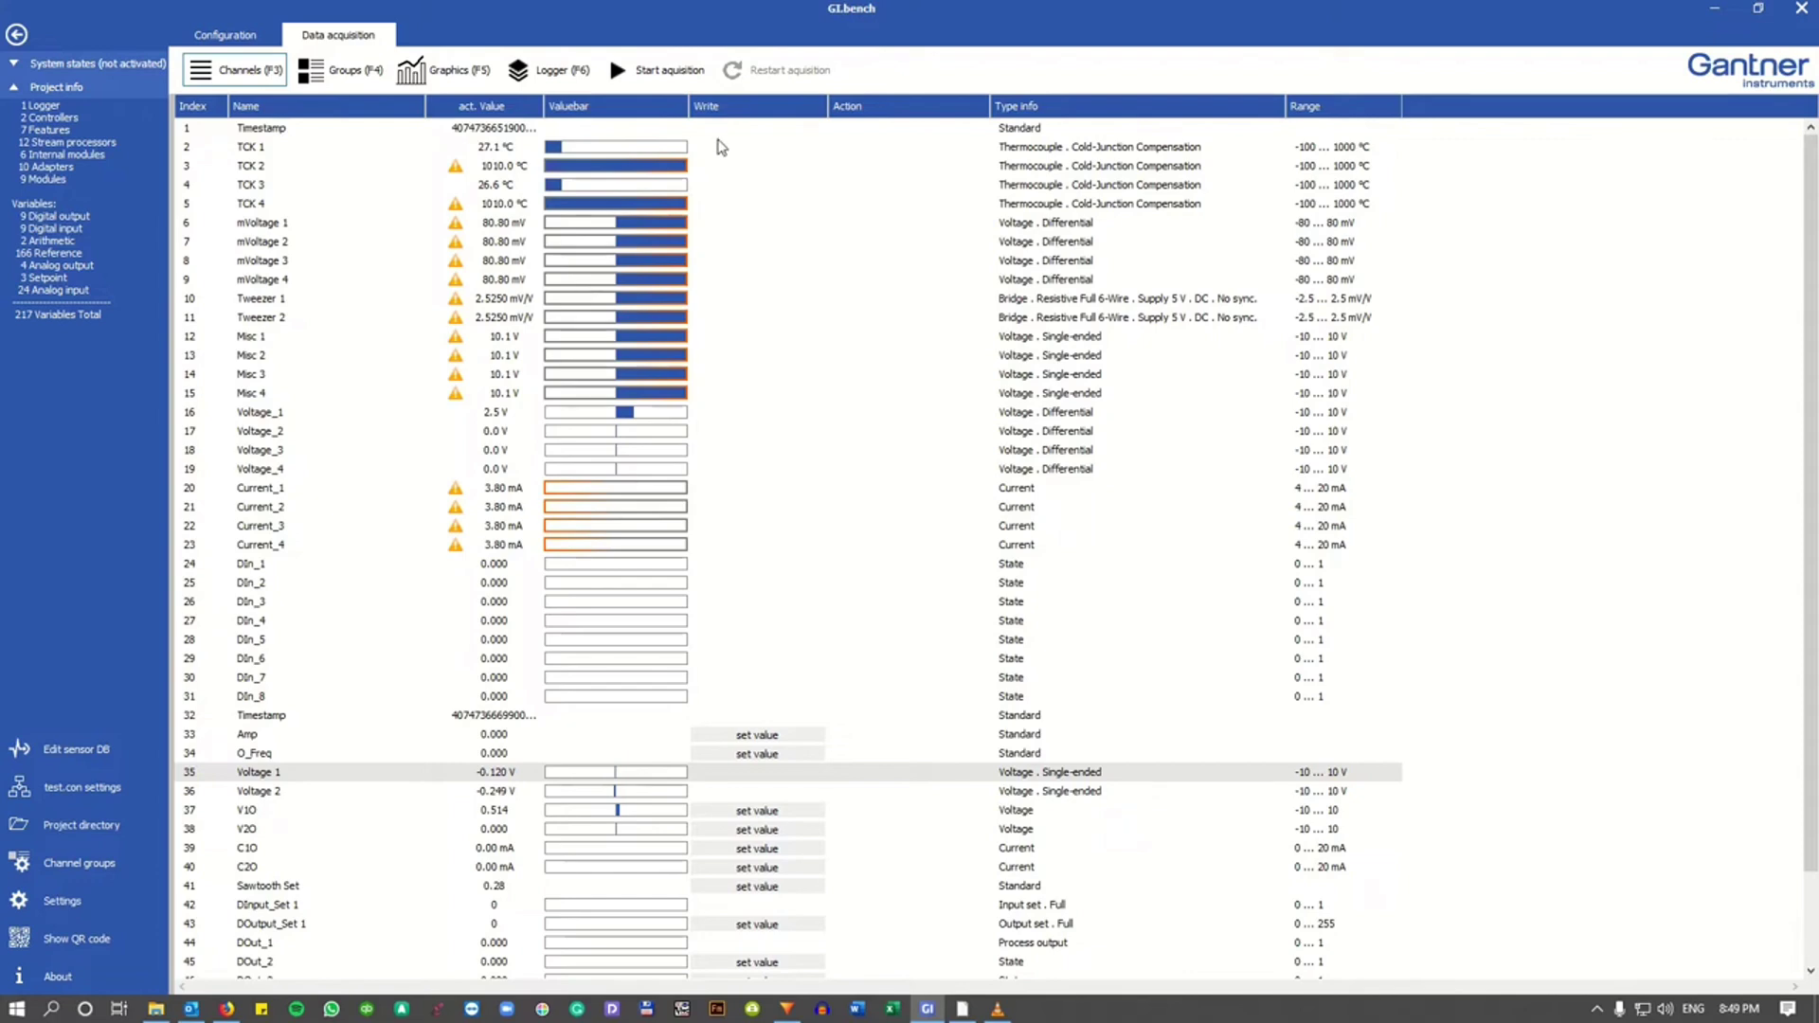
pyautogui.click(673, 77)
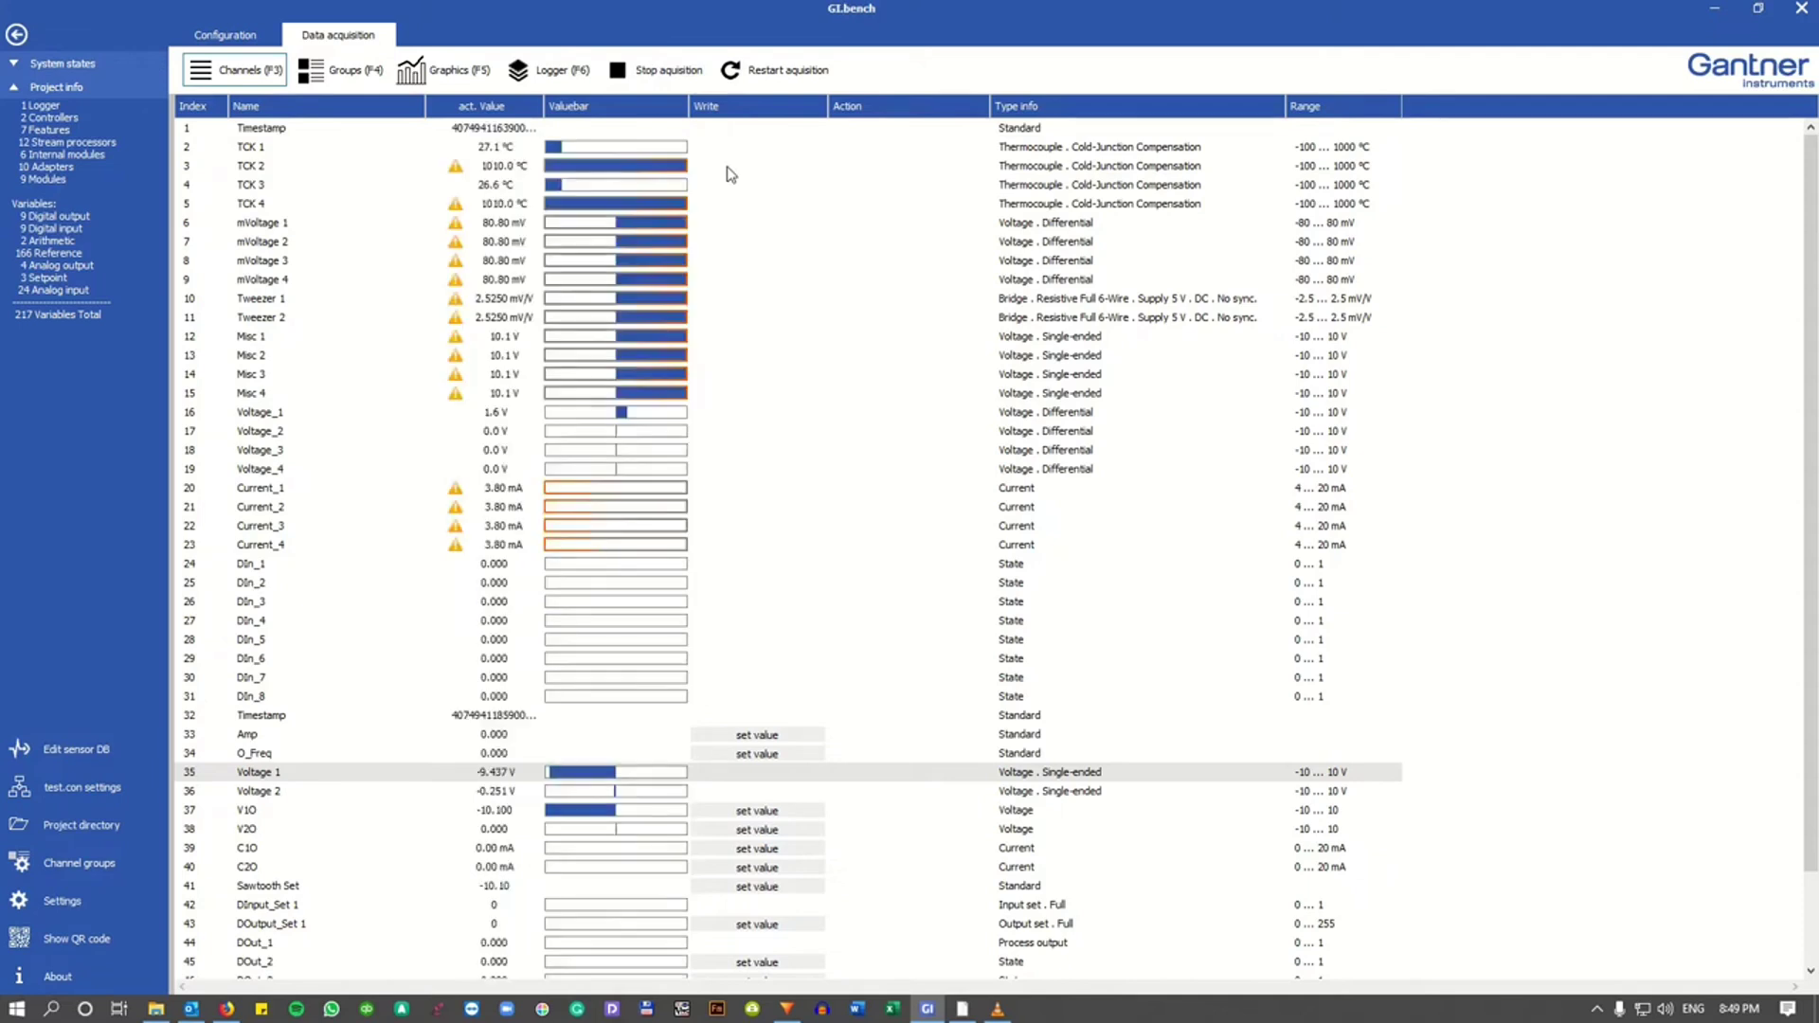
pyautogui.click(552, 76)
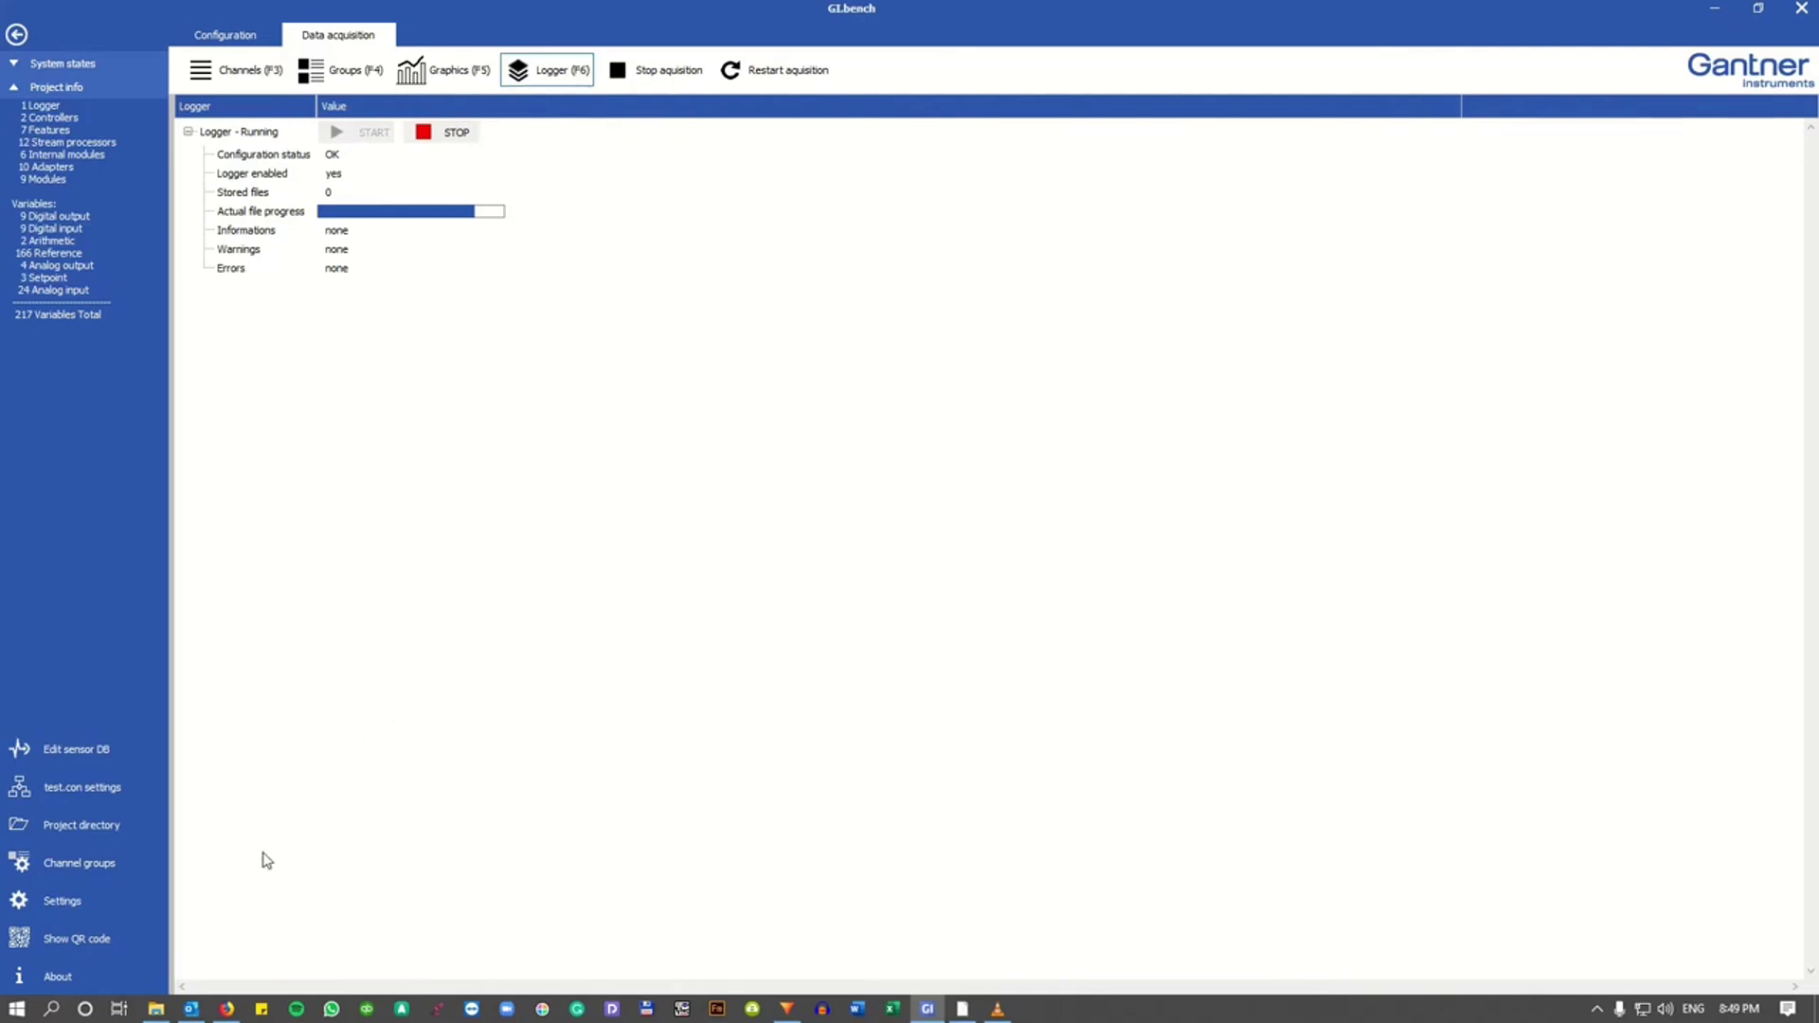
# Switch to File Explorer and look through the logged data files in the GI.bench archives folder
pyautogui.click(155, 1010)
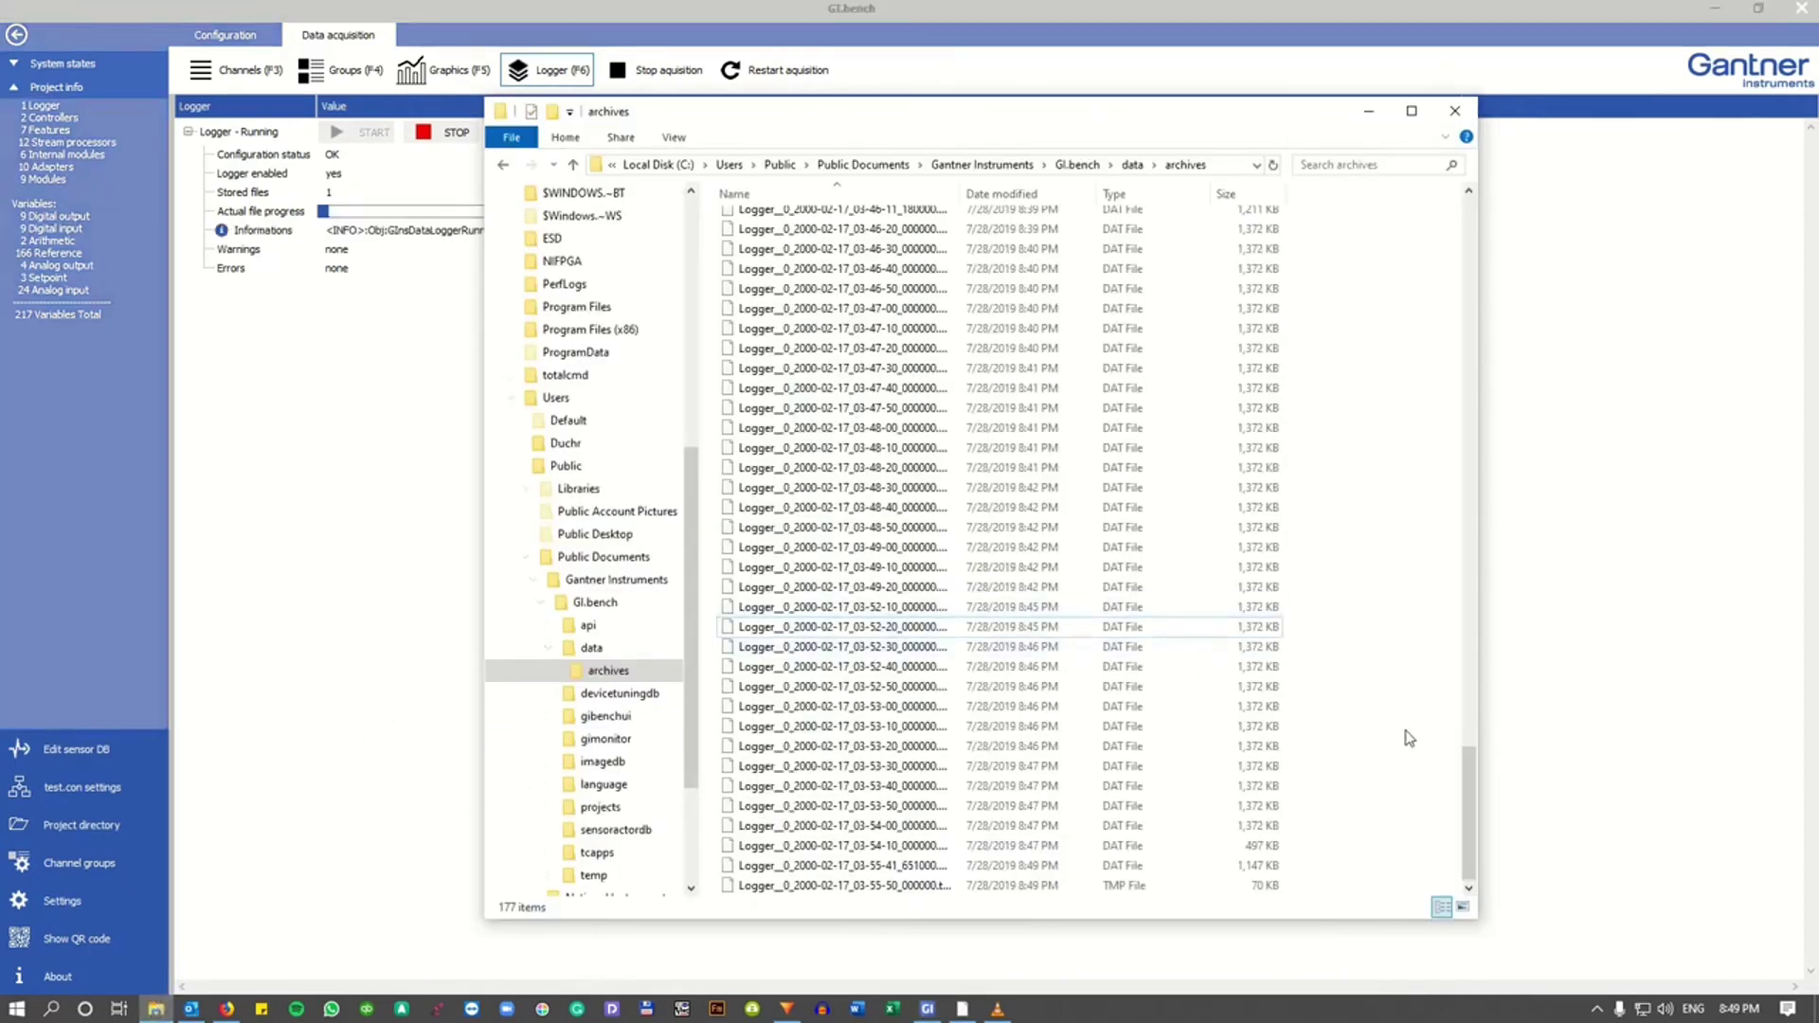
pyautogui.moveTo(1474, 785); pyautogui.dragTo(1422, 203)
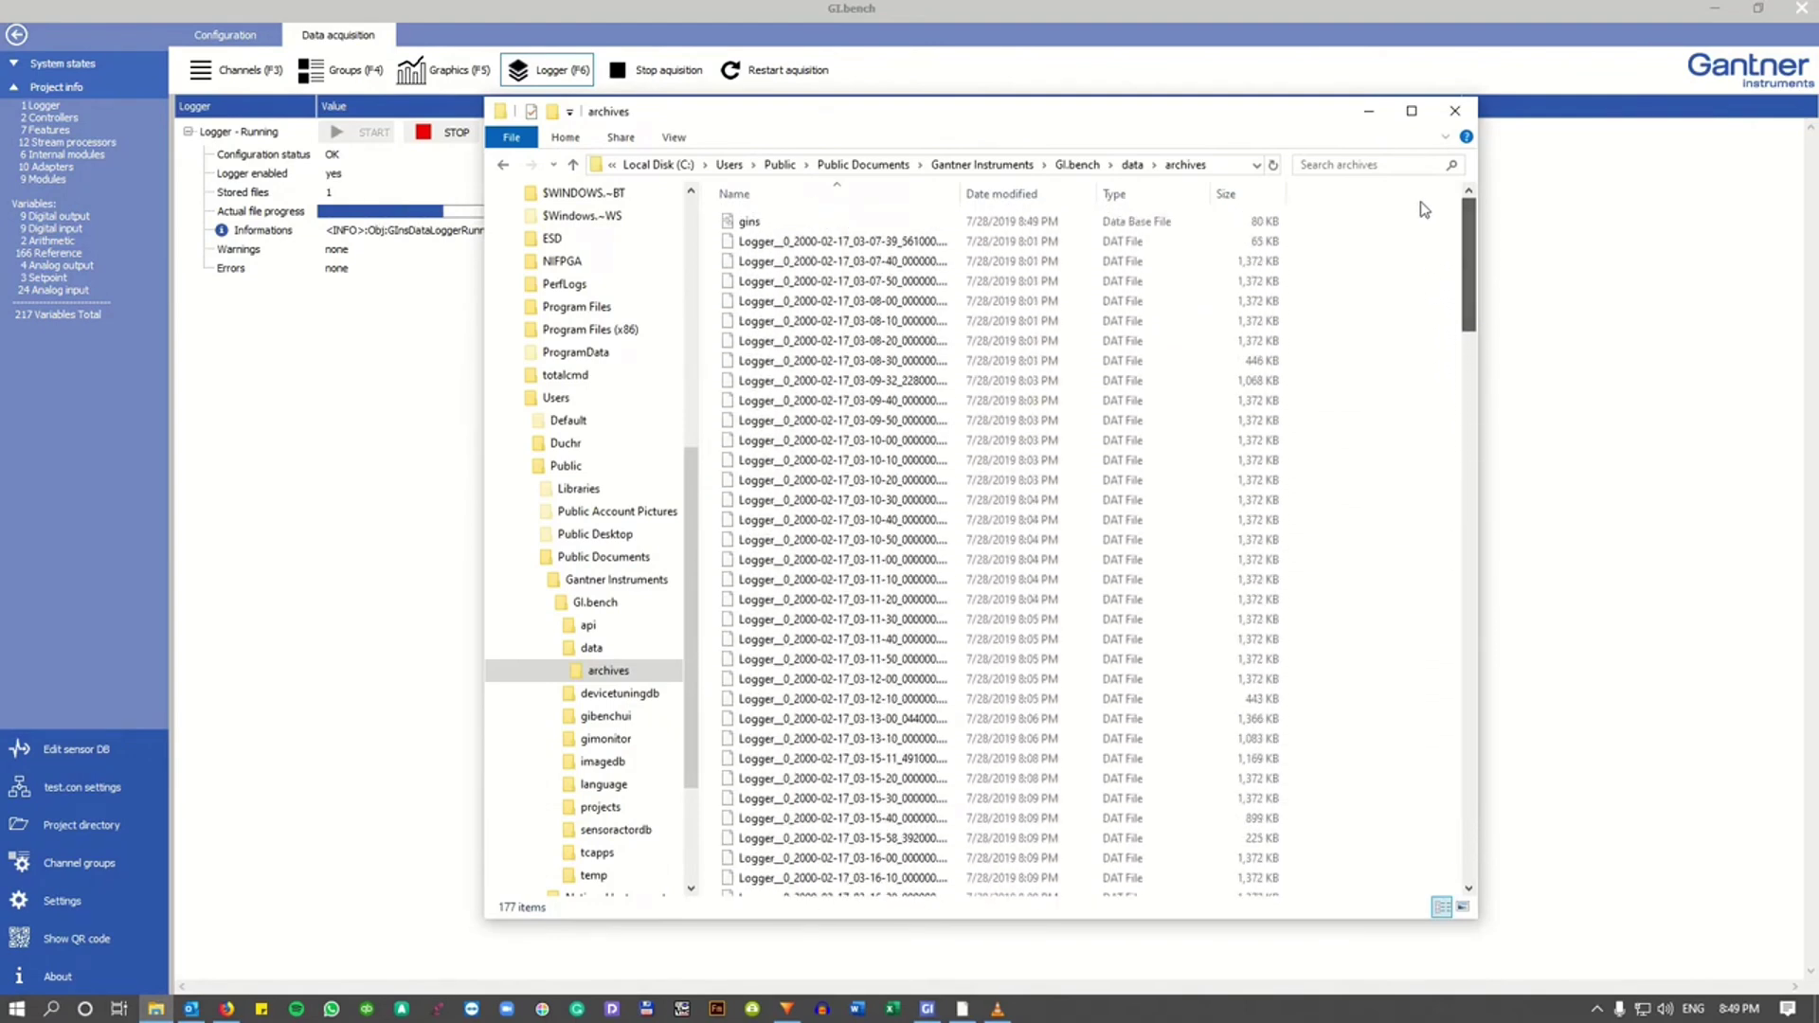
pyautogui.click(1456, 112)
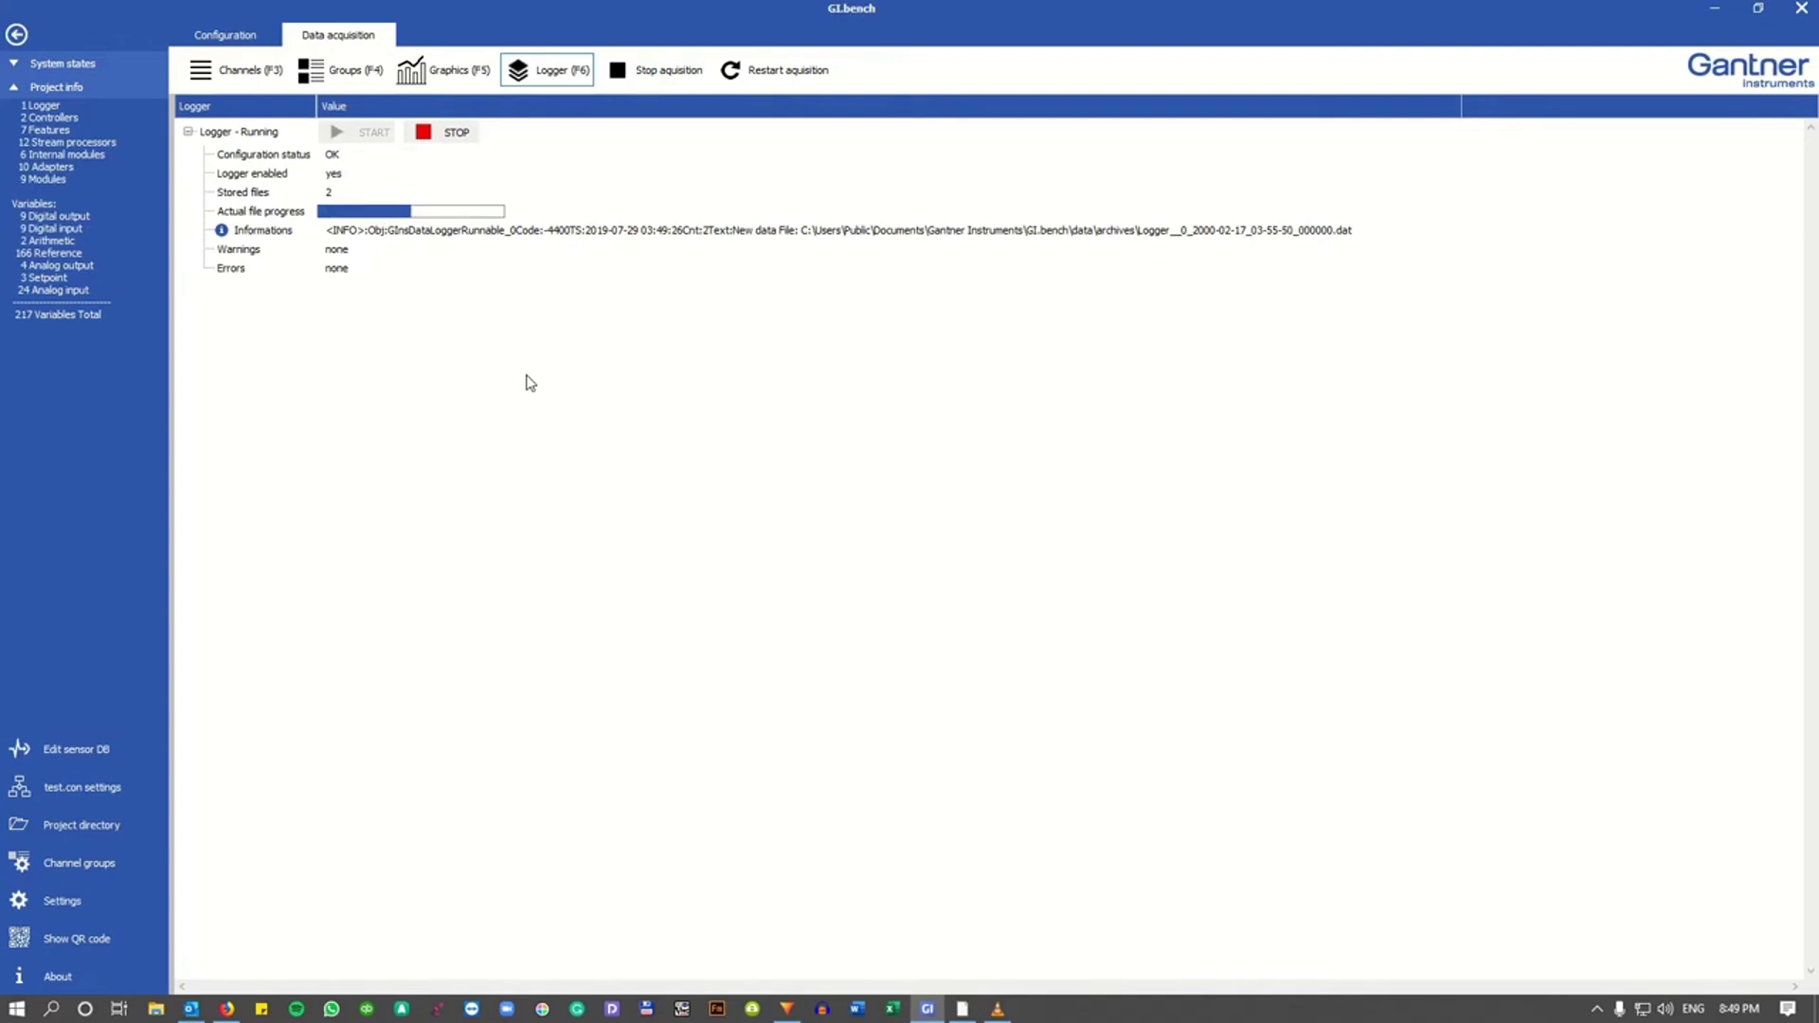
# Open the graphics dashboard with its Dashboard Designer and place a large YT Chart on Tab 1
pyautogui.click(457, 72)
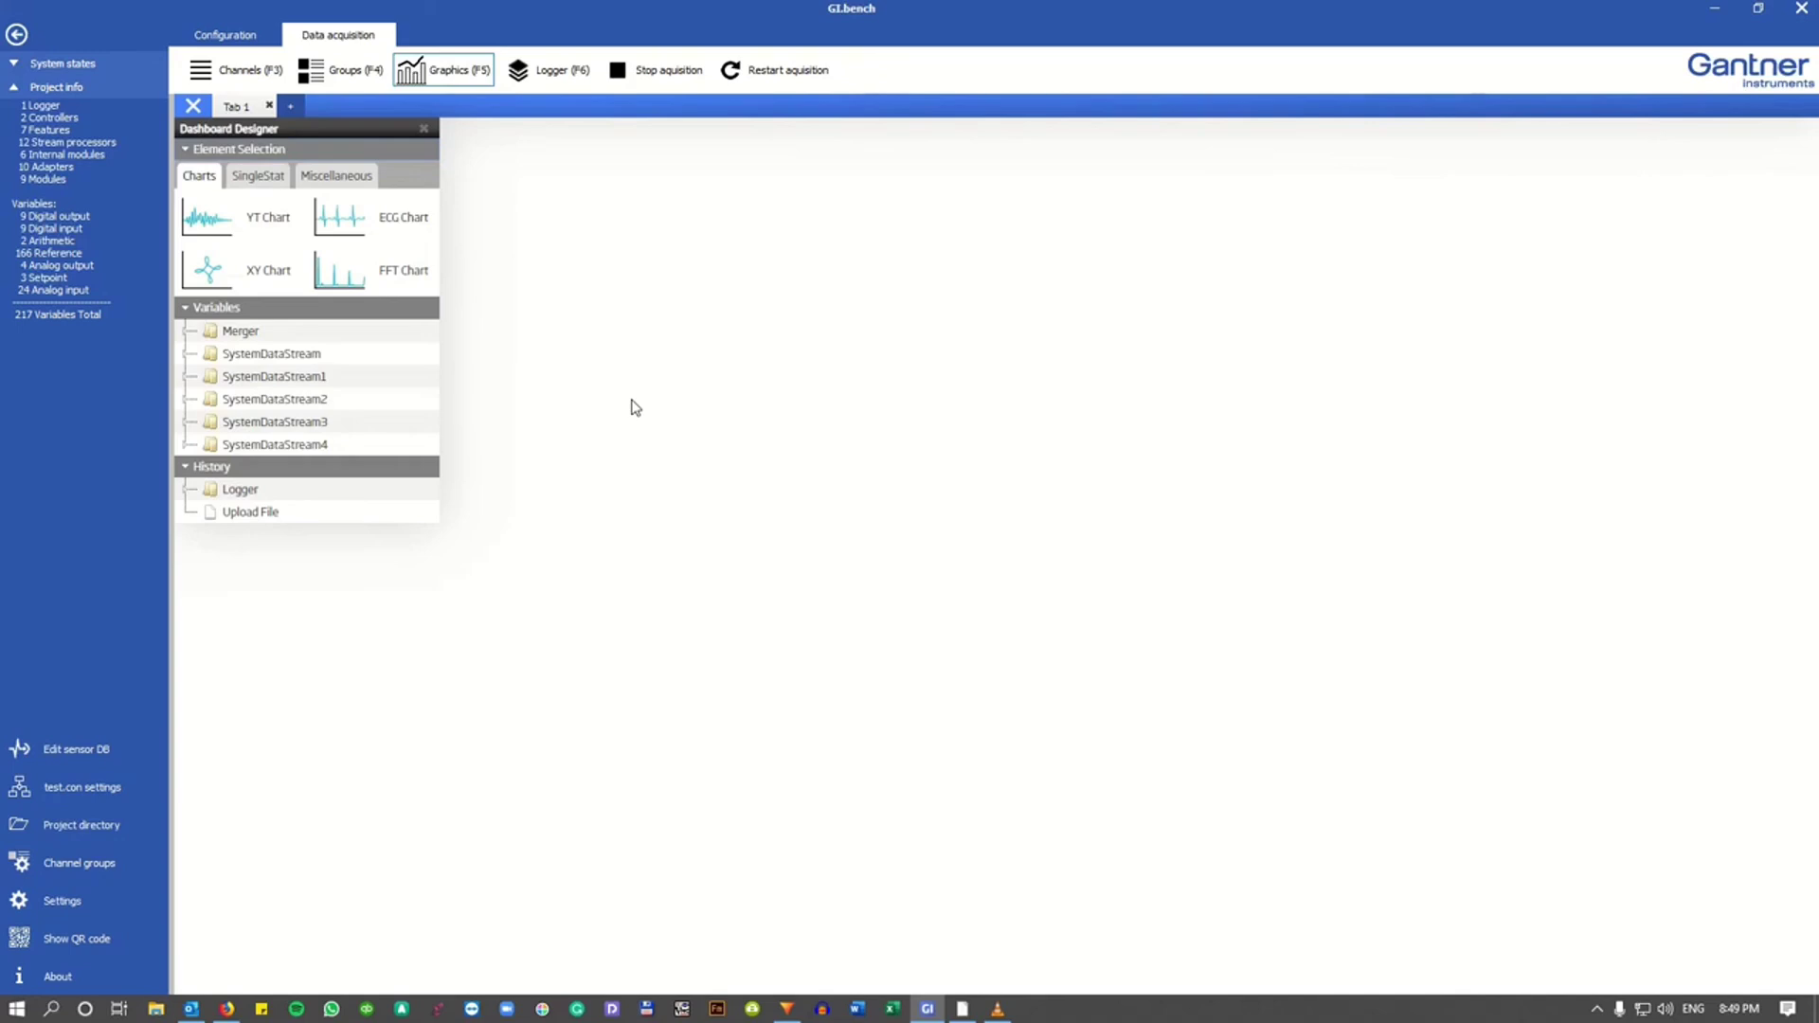
pyautogui.click(192, 107)
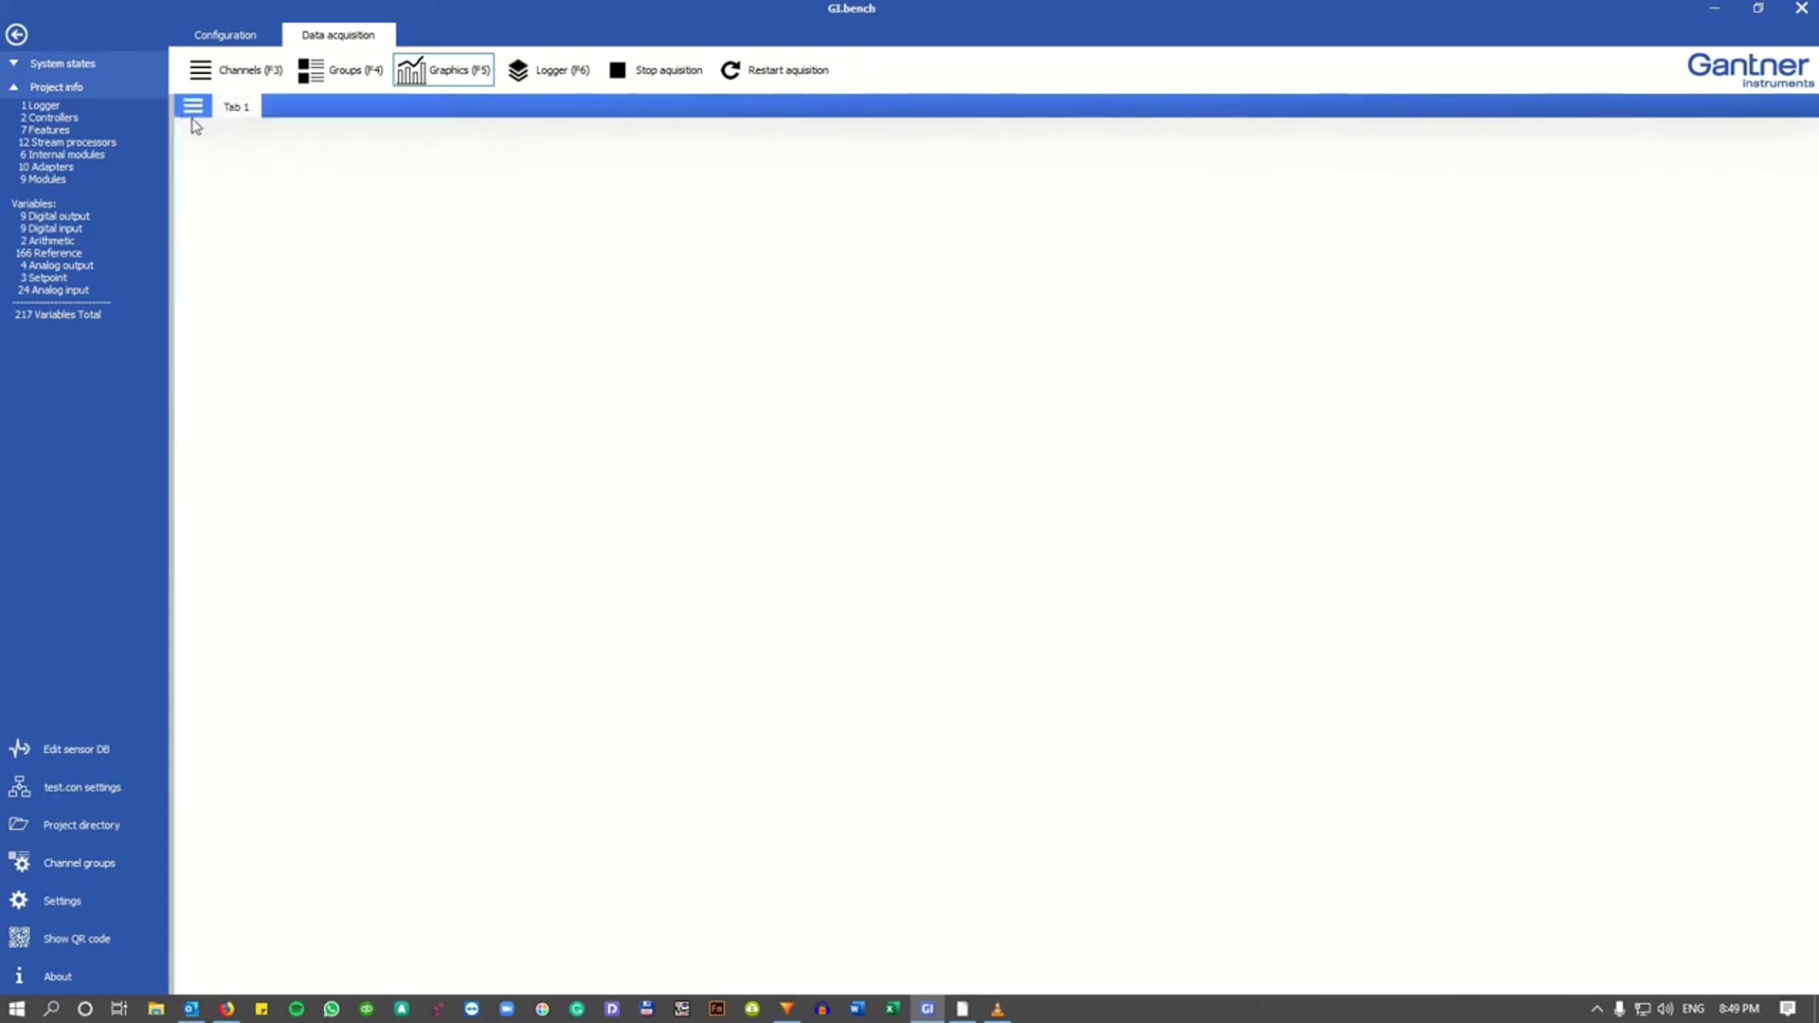
pyautogui.click(193, 107)
pyautogui.click(193, 107)
pyautogui.click(193, 107)
pyautogui.click(193, 114)
pyautogui.click(192, 113)
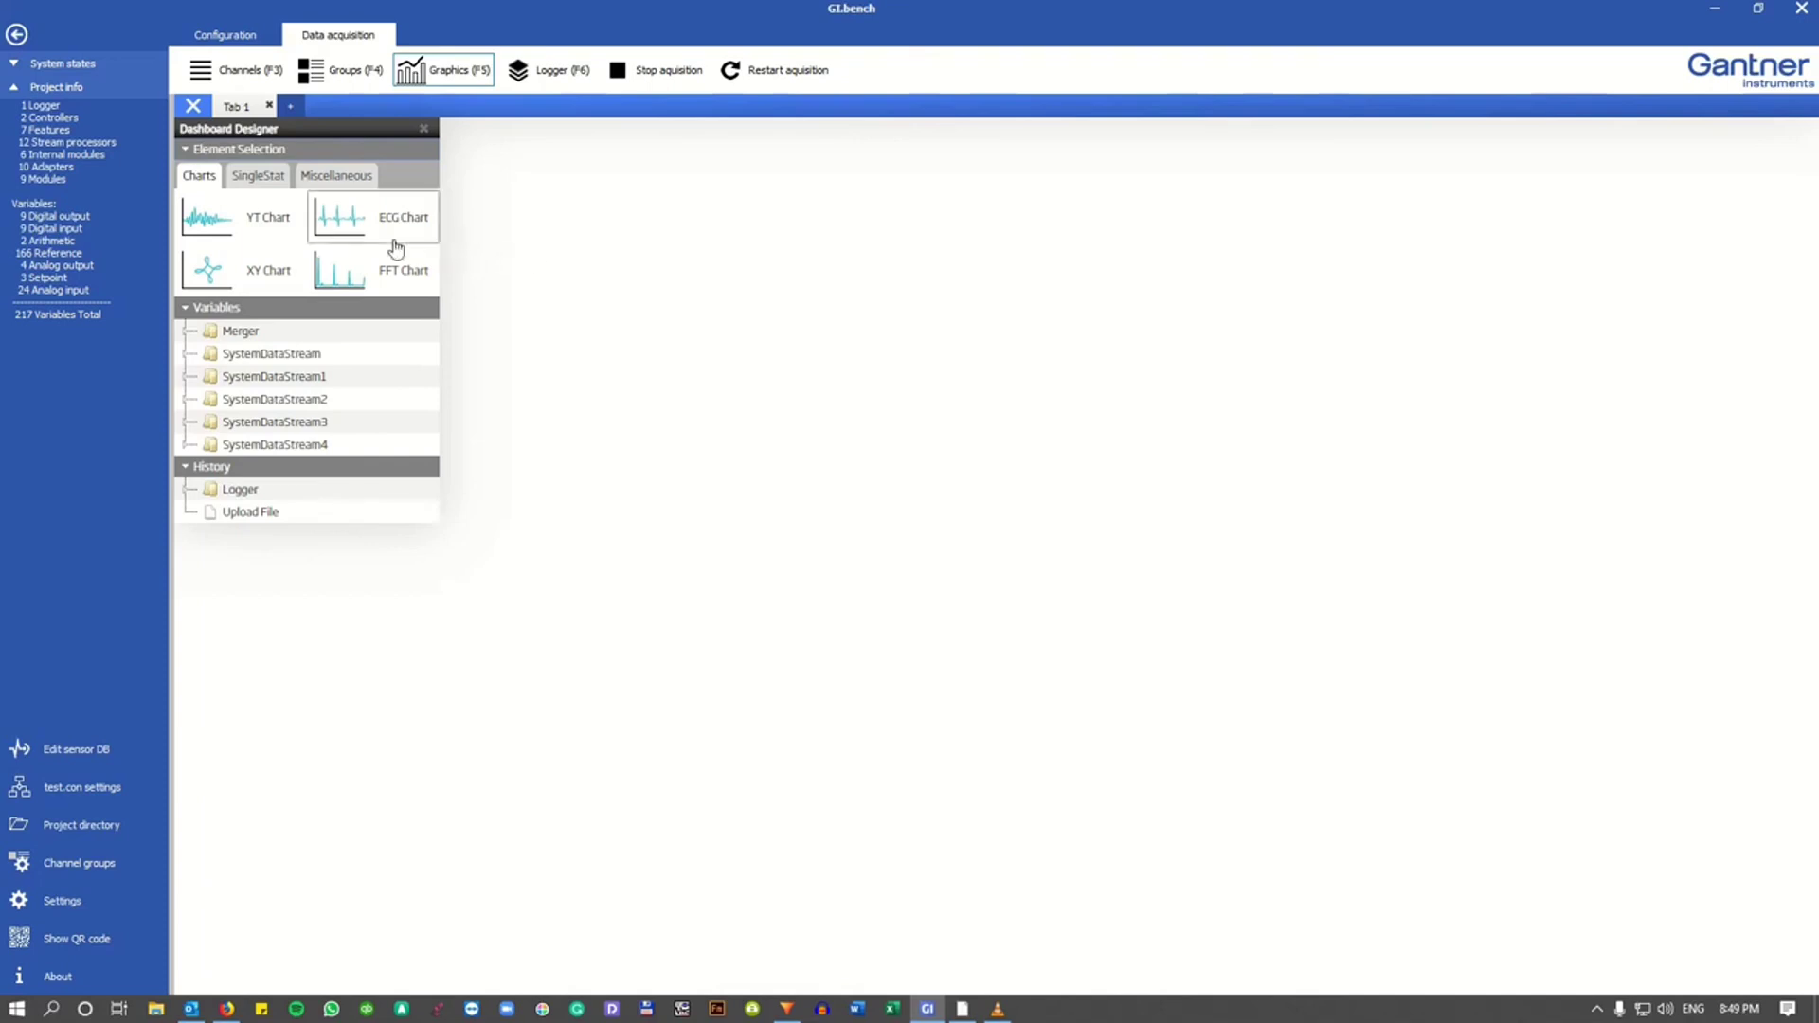
pyautogui.moveTo(222, 232); pyautogui.dragTo(1666, 804)
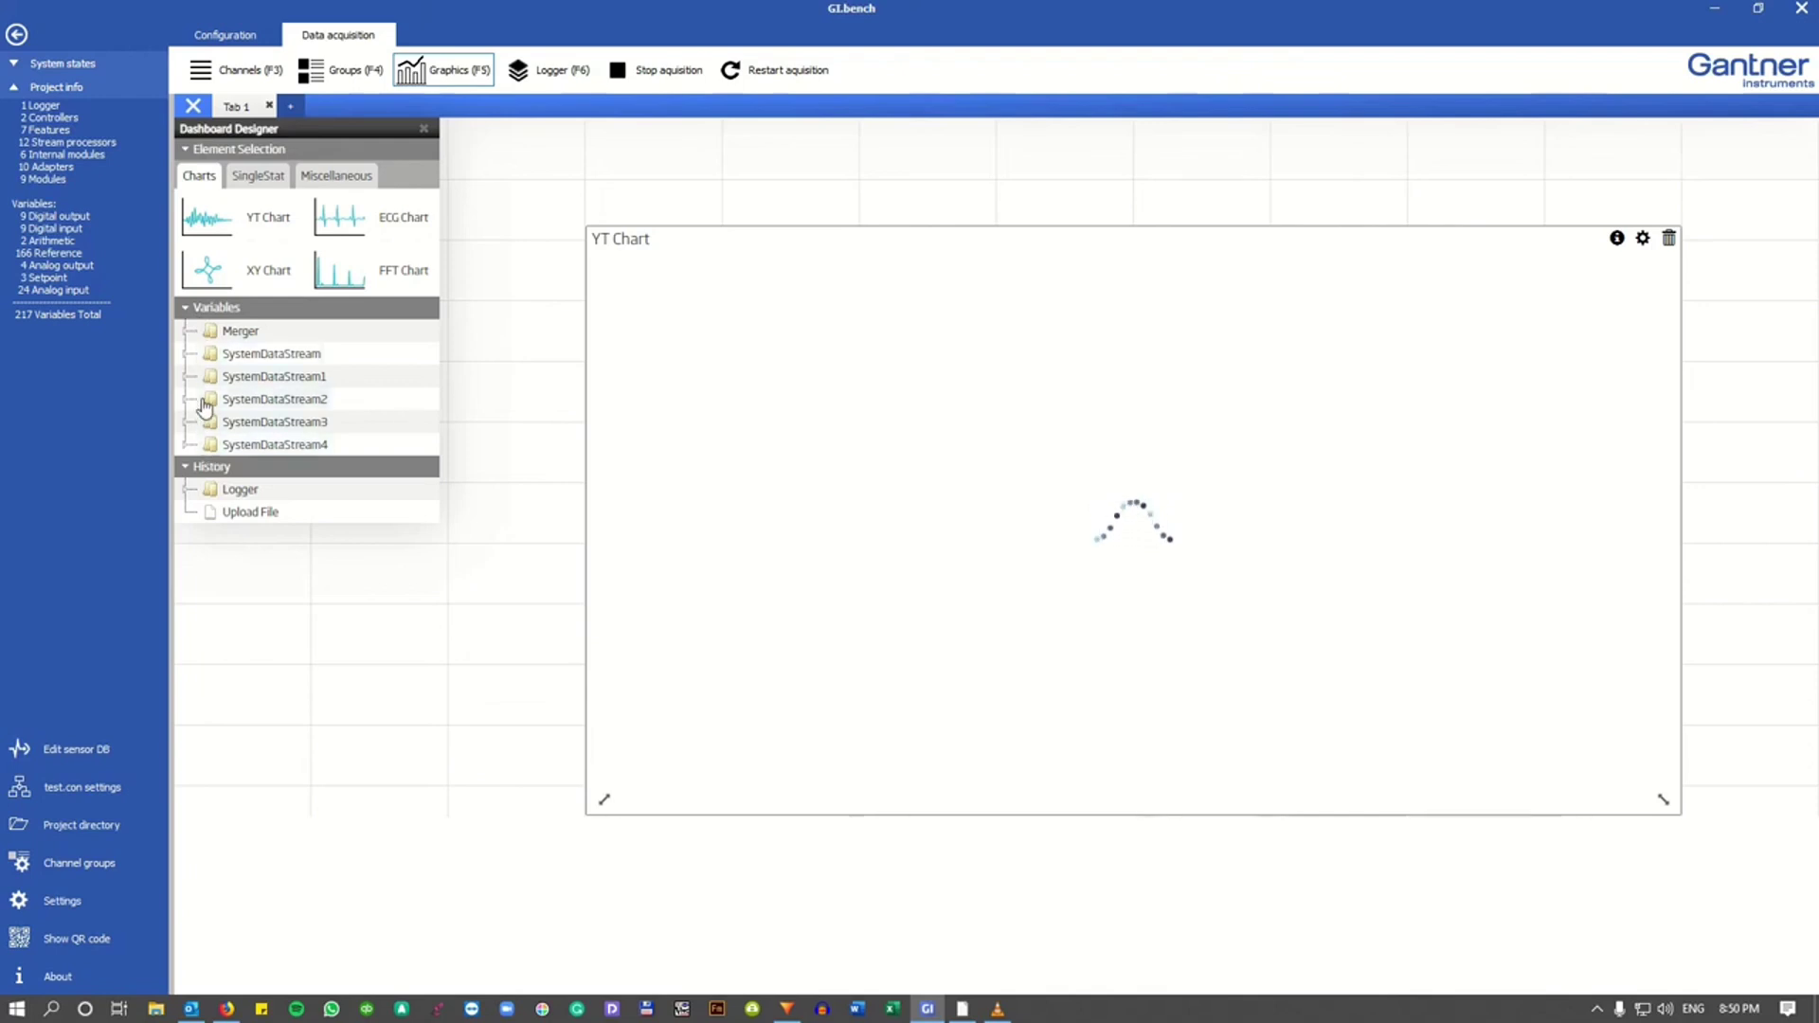
# Add the Merger variables TCK 1 and Voltage 1 to the YT Chart and close the Dashboard Designer
pyautogui.click(186, 332)
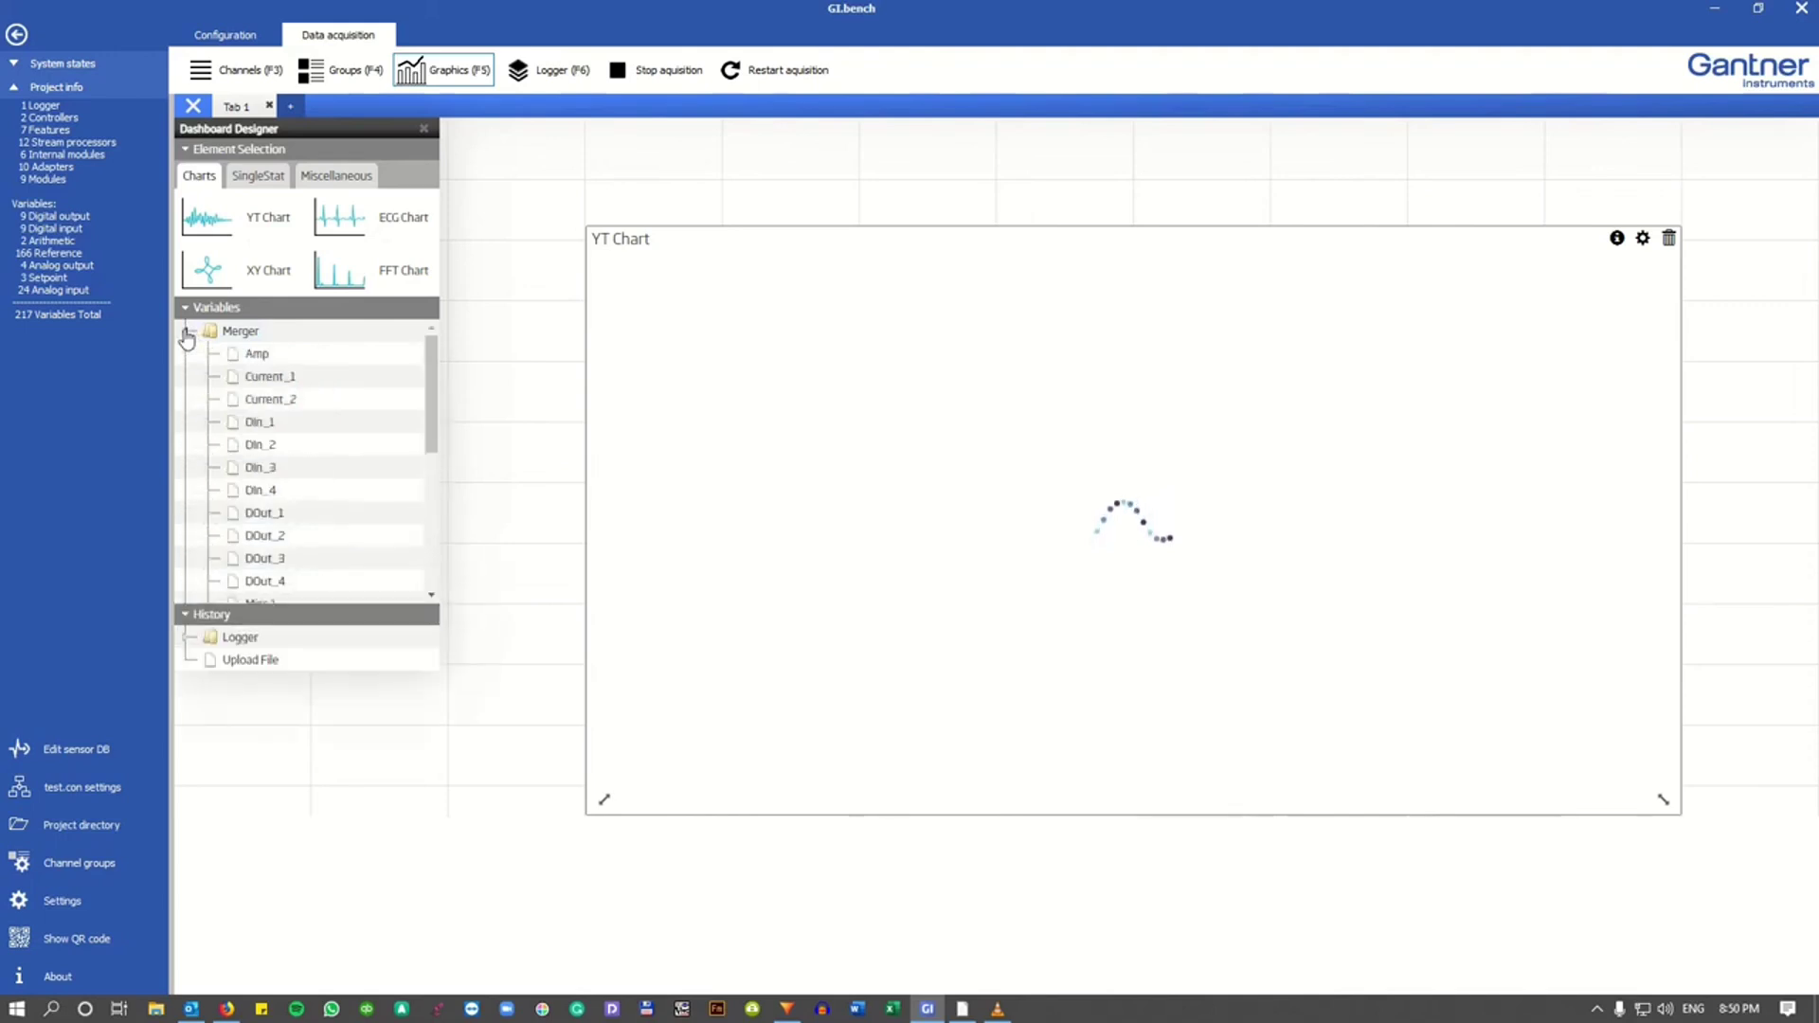
pyautogui.moveTo(431, 365); pyautogui.dragTo(434, 451)
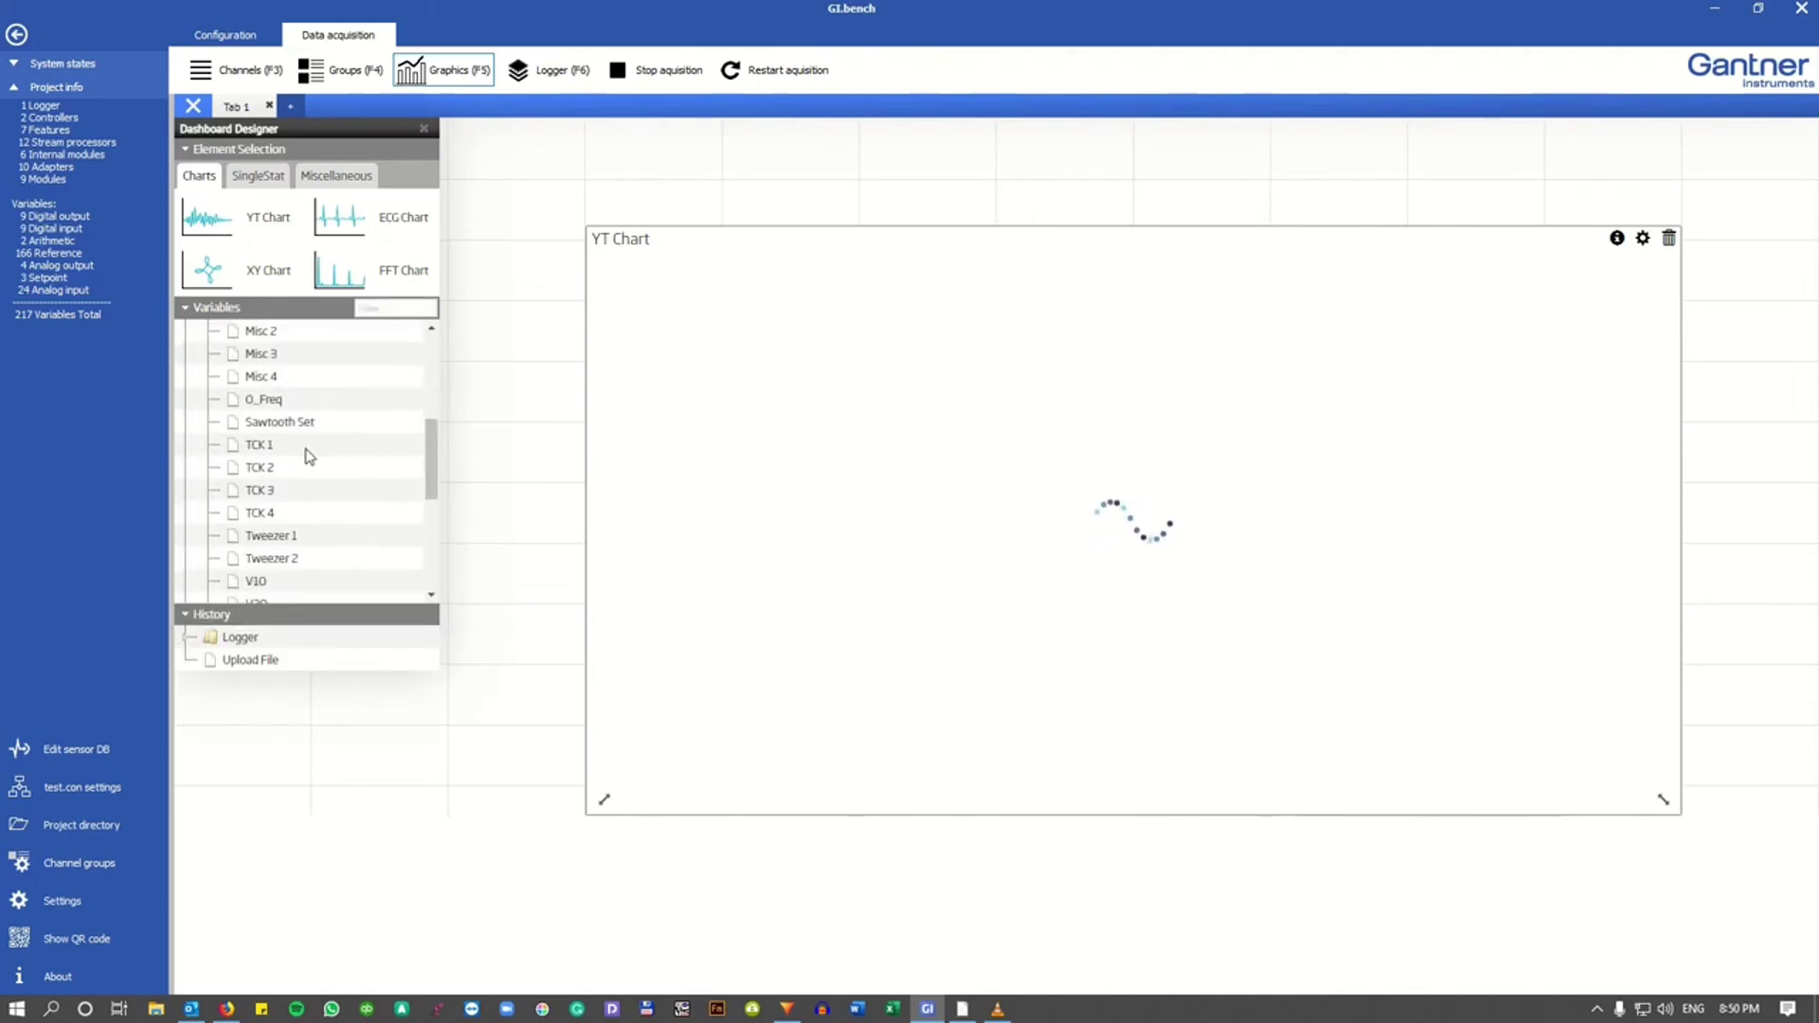
pyautogui.moveTo(261, 449); pyautogui.dragTo(775, 484)
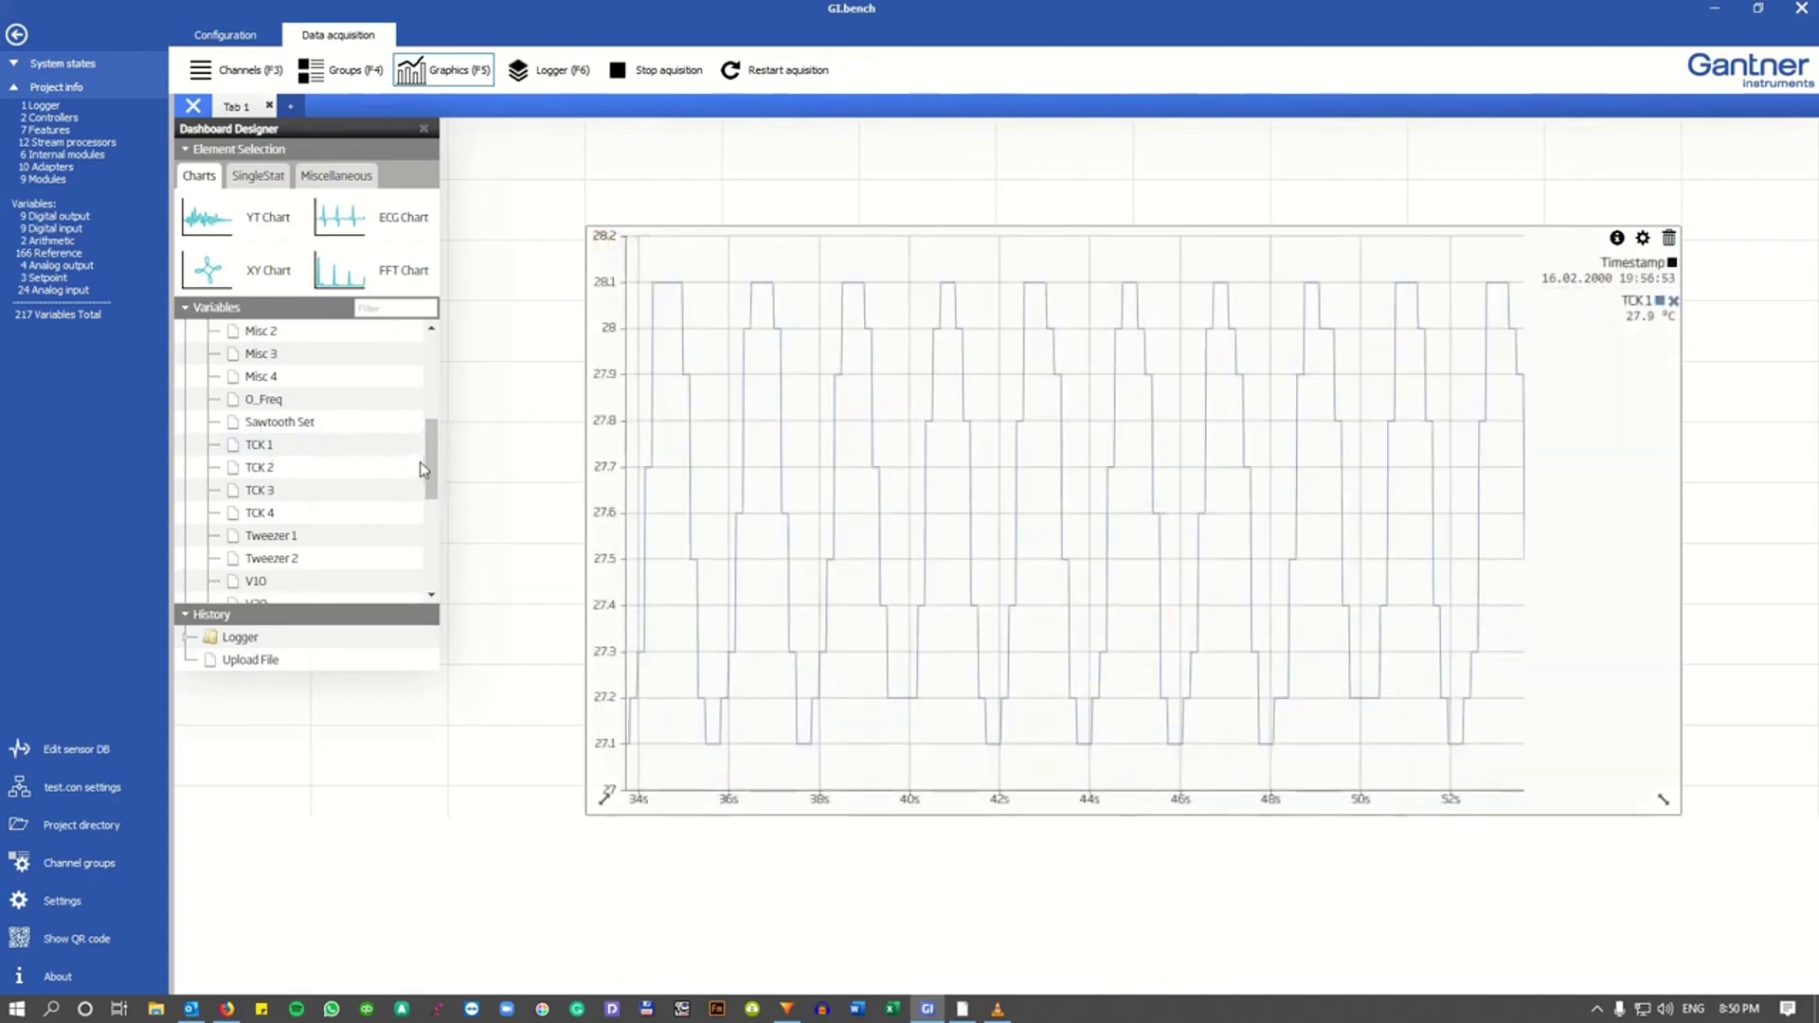
pyautogui.moveTo(433, 457); pyautogui.dragTo(435, 494)
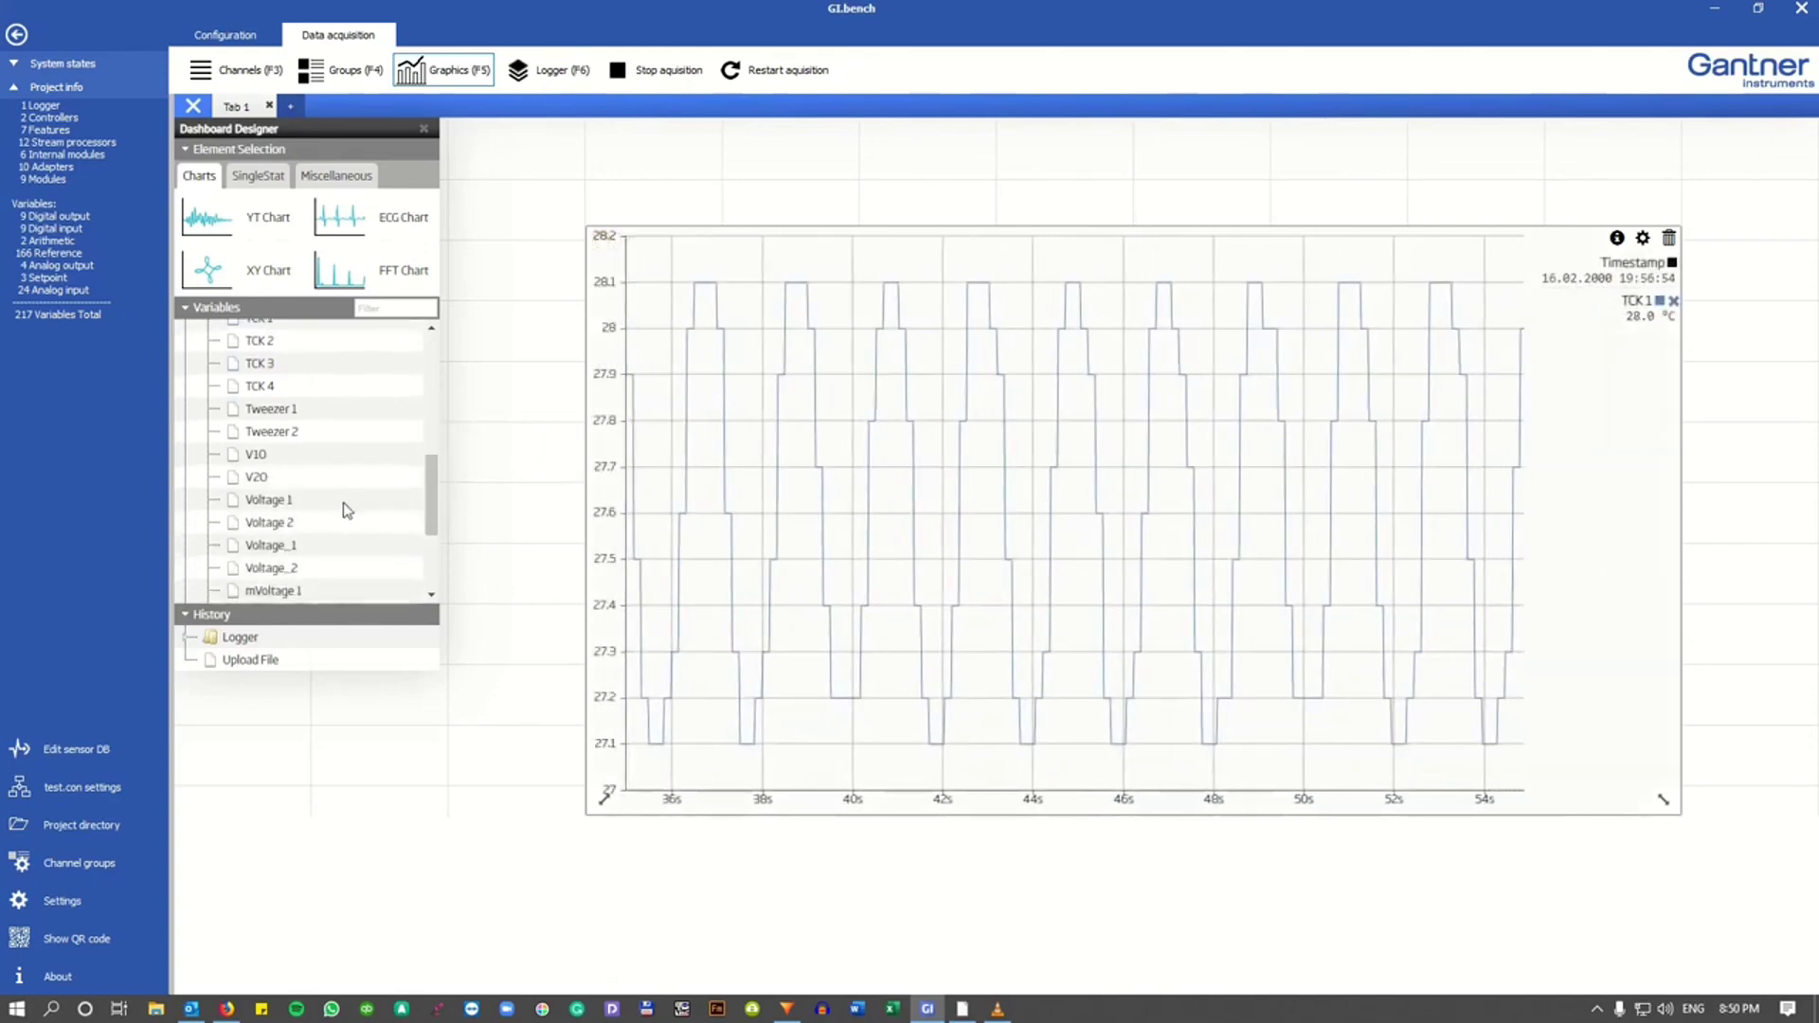
pyautogui.moveTo(270, 505); pyautogui.dragTo(872, 519)
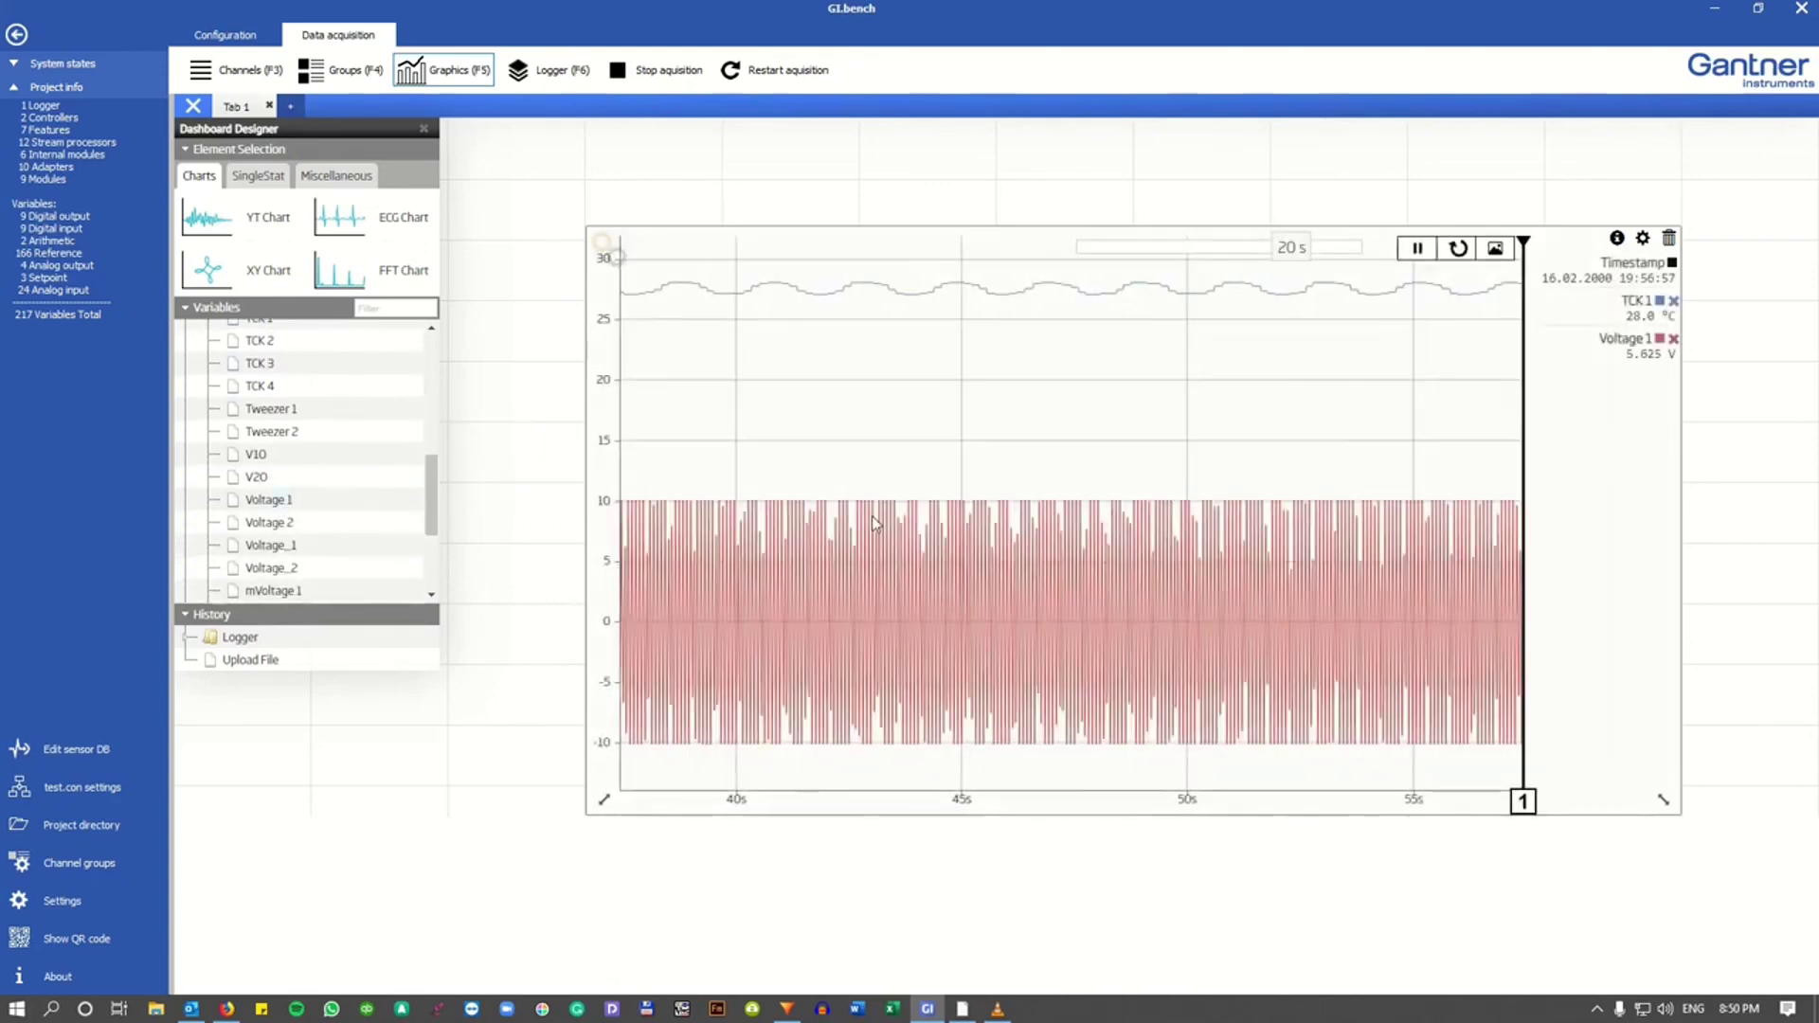
pyautogui.click(193, 105)
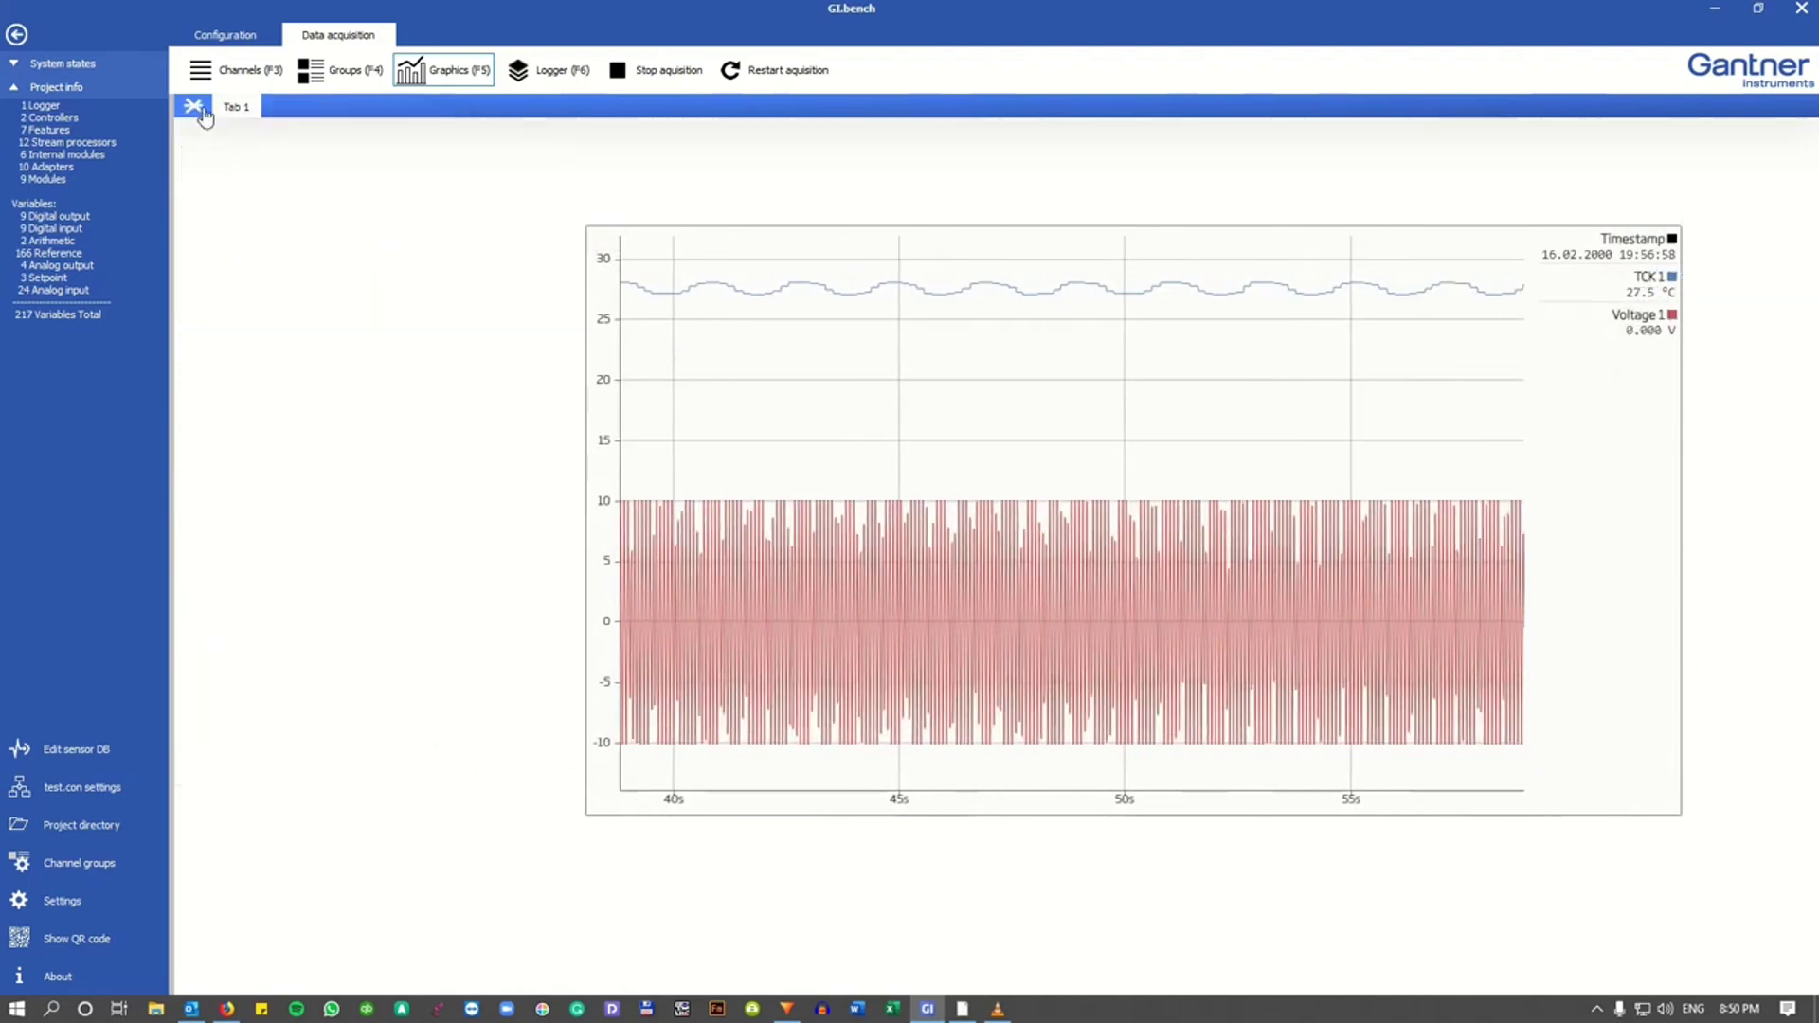
# Zoom in on the YT Chart's traces around 48.34 s, reopen the Dashboard Designer and open the chart's settings
pyautogui.moveTo(981, 445); pyautogui.dragTo(1134, 580)
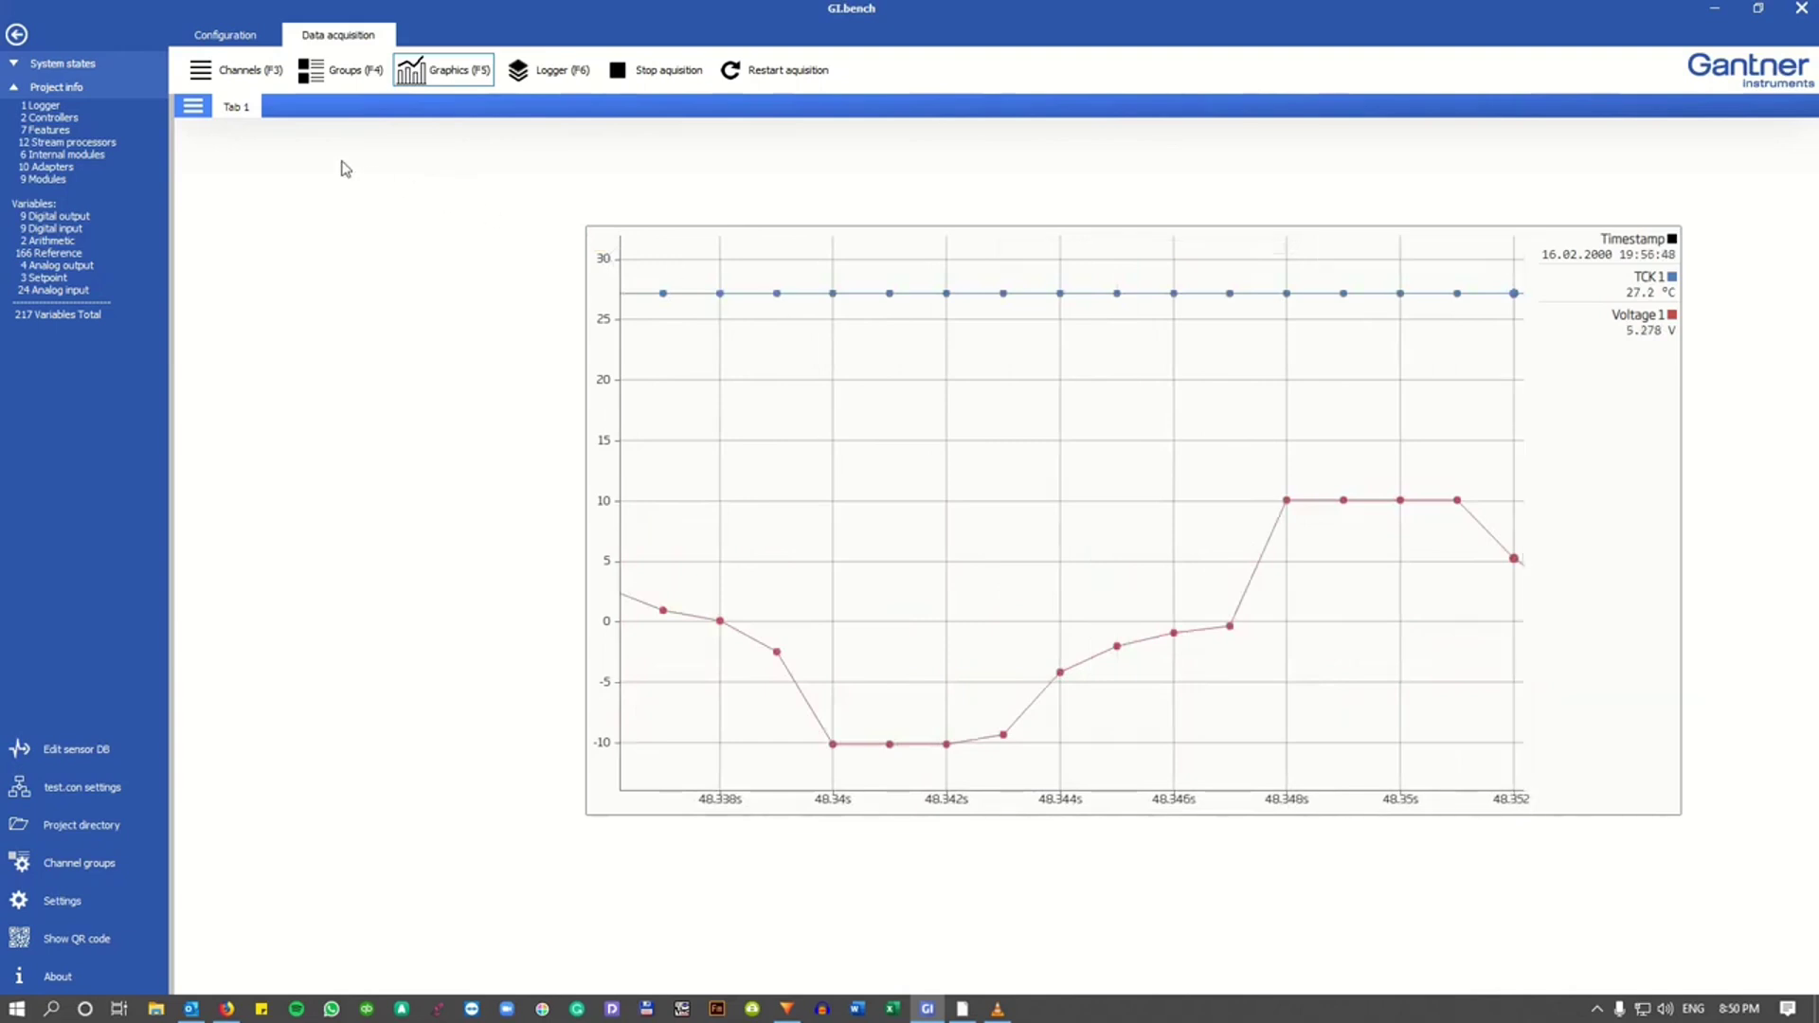
pyautogui.click(192, 108)
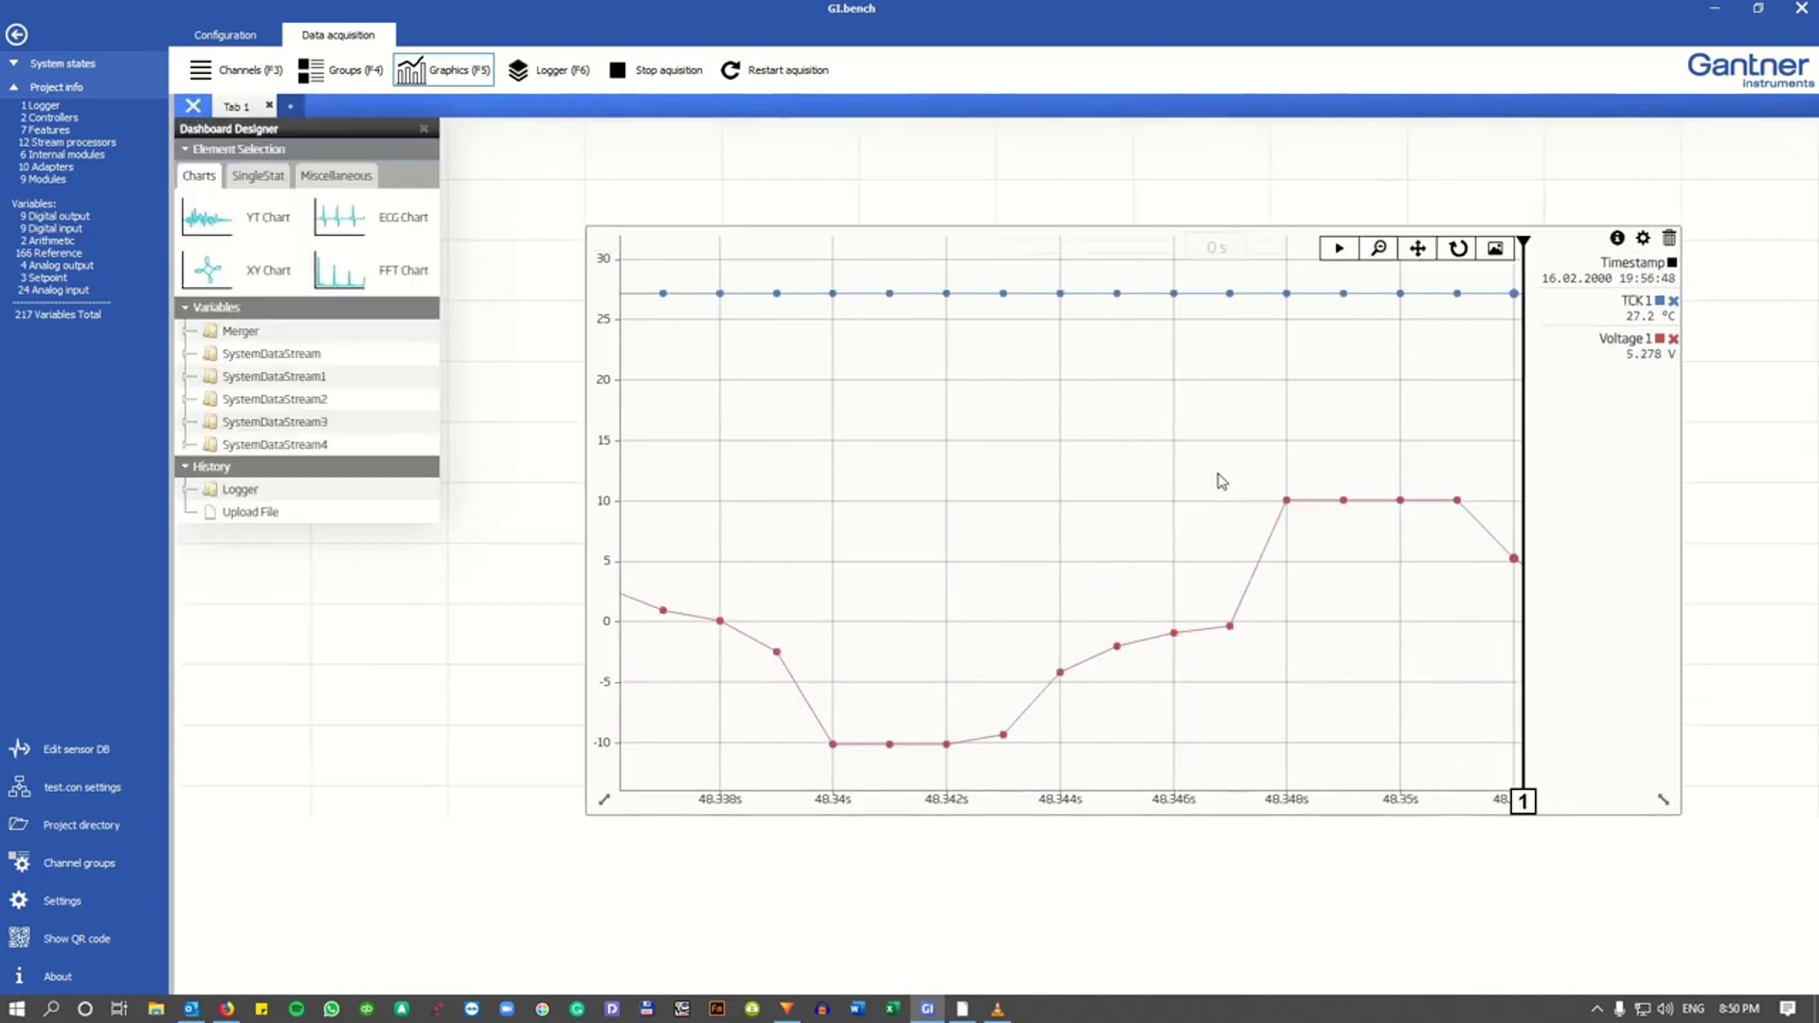
pyautogui.click(1643, 239)
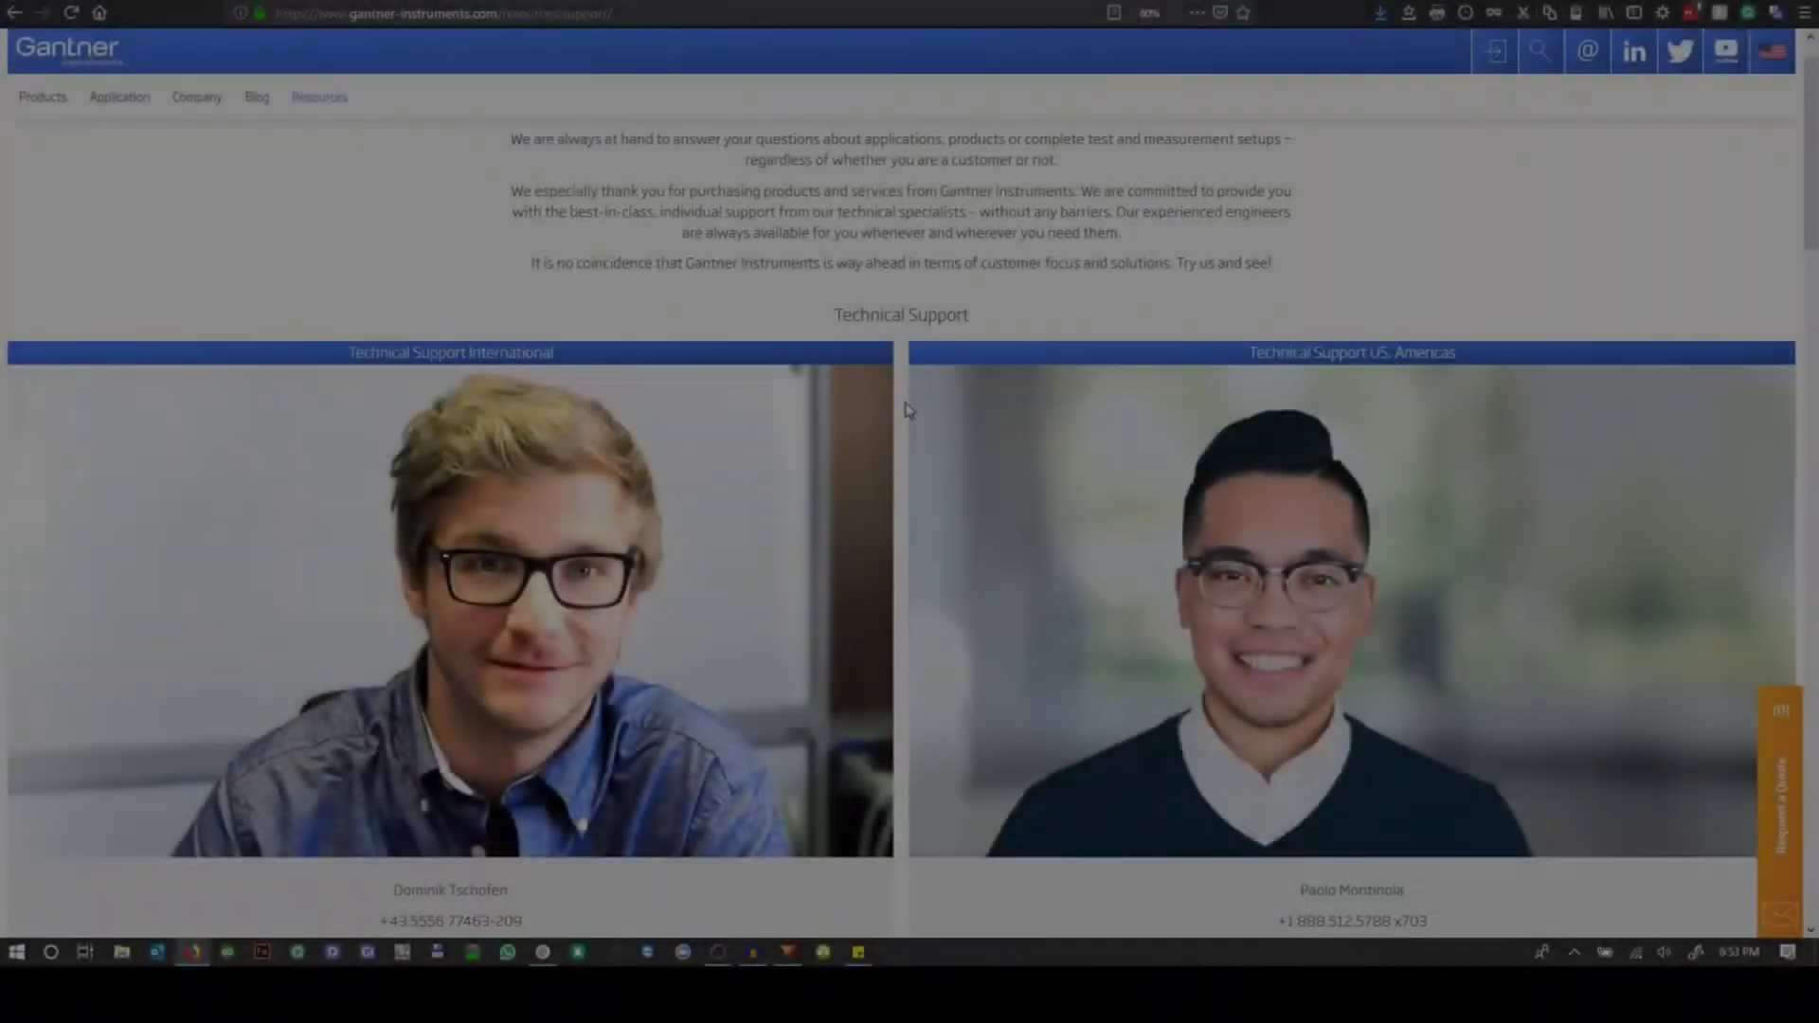
# In the web browser, look through the Gantner Instruments technical support contacts and the Q.series products on the DAQ systems page
pyautogui.scroll(-3, 904, 409)
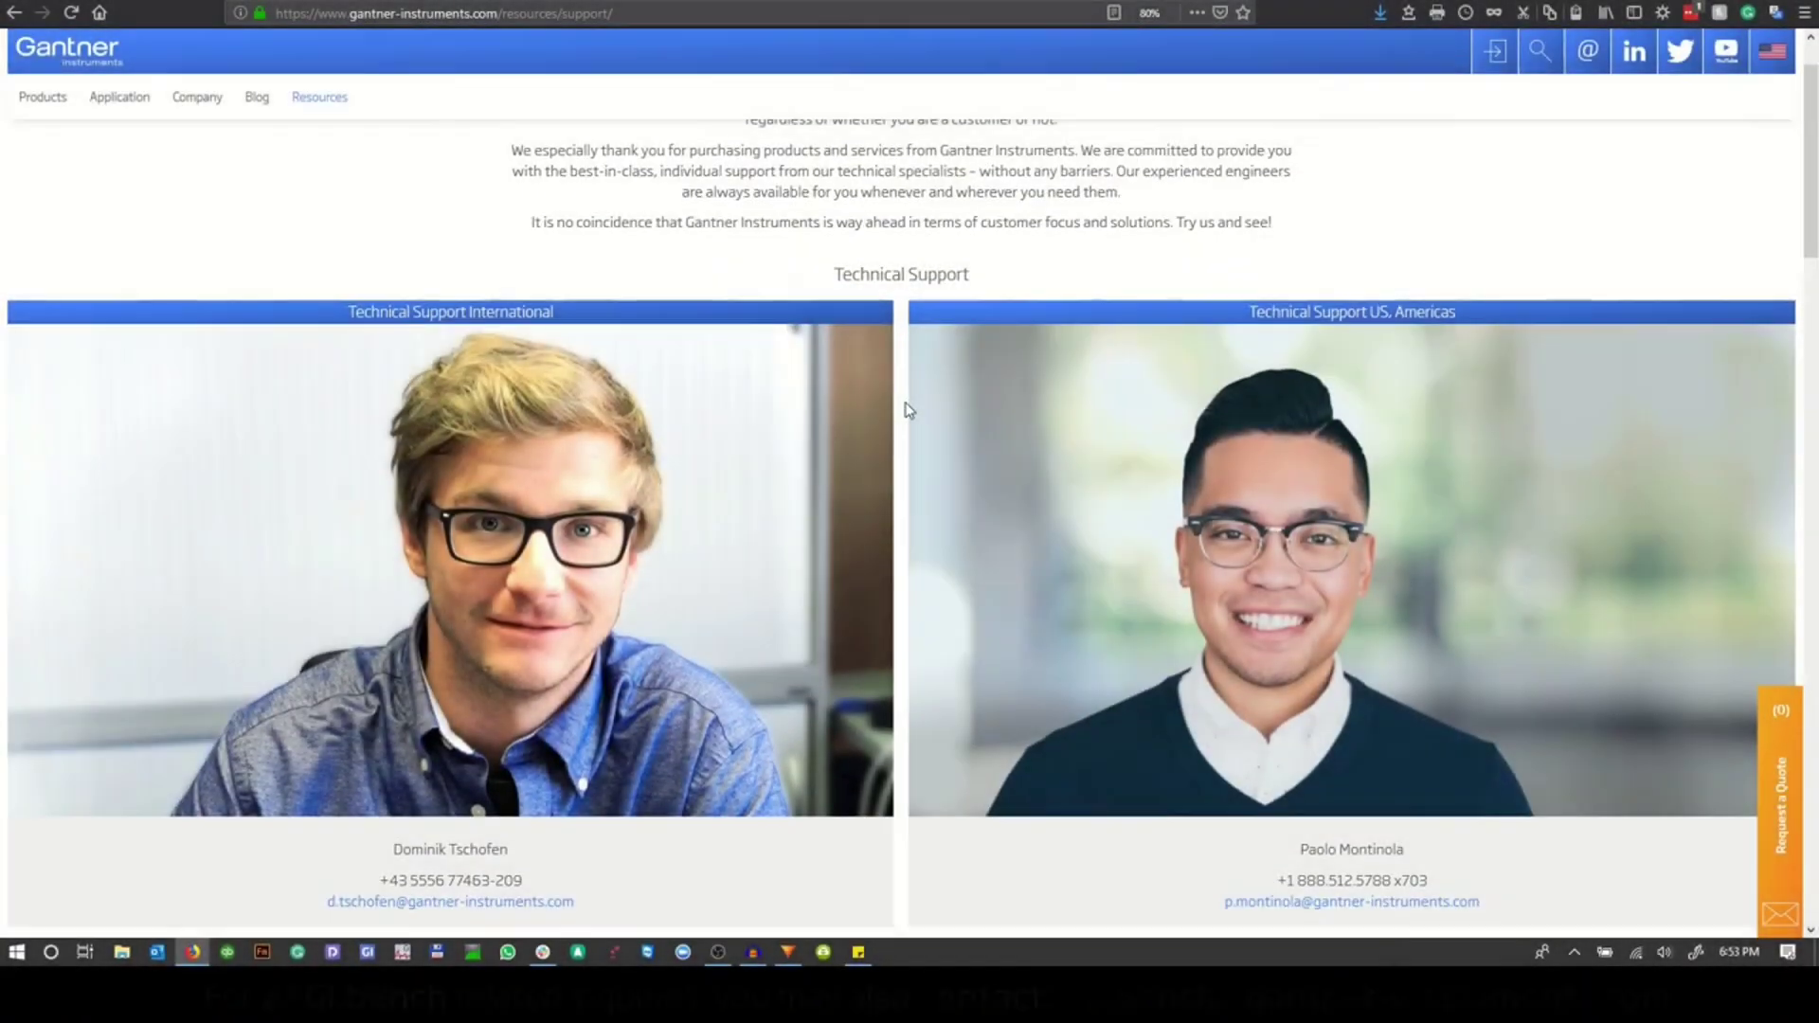
pyautogui.scroll(-2, 906, 411)
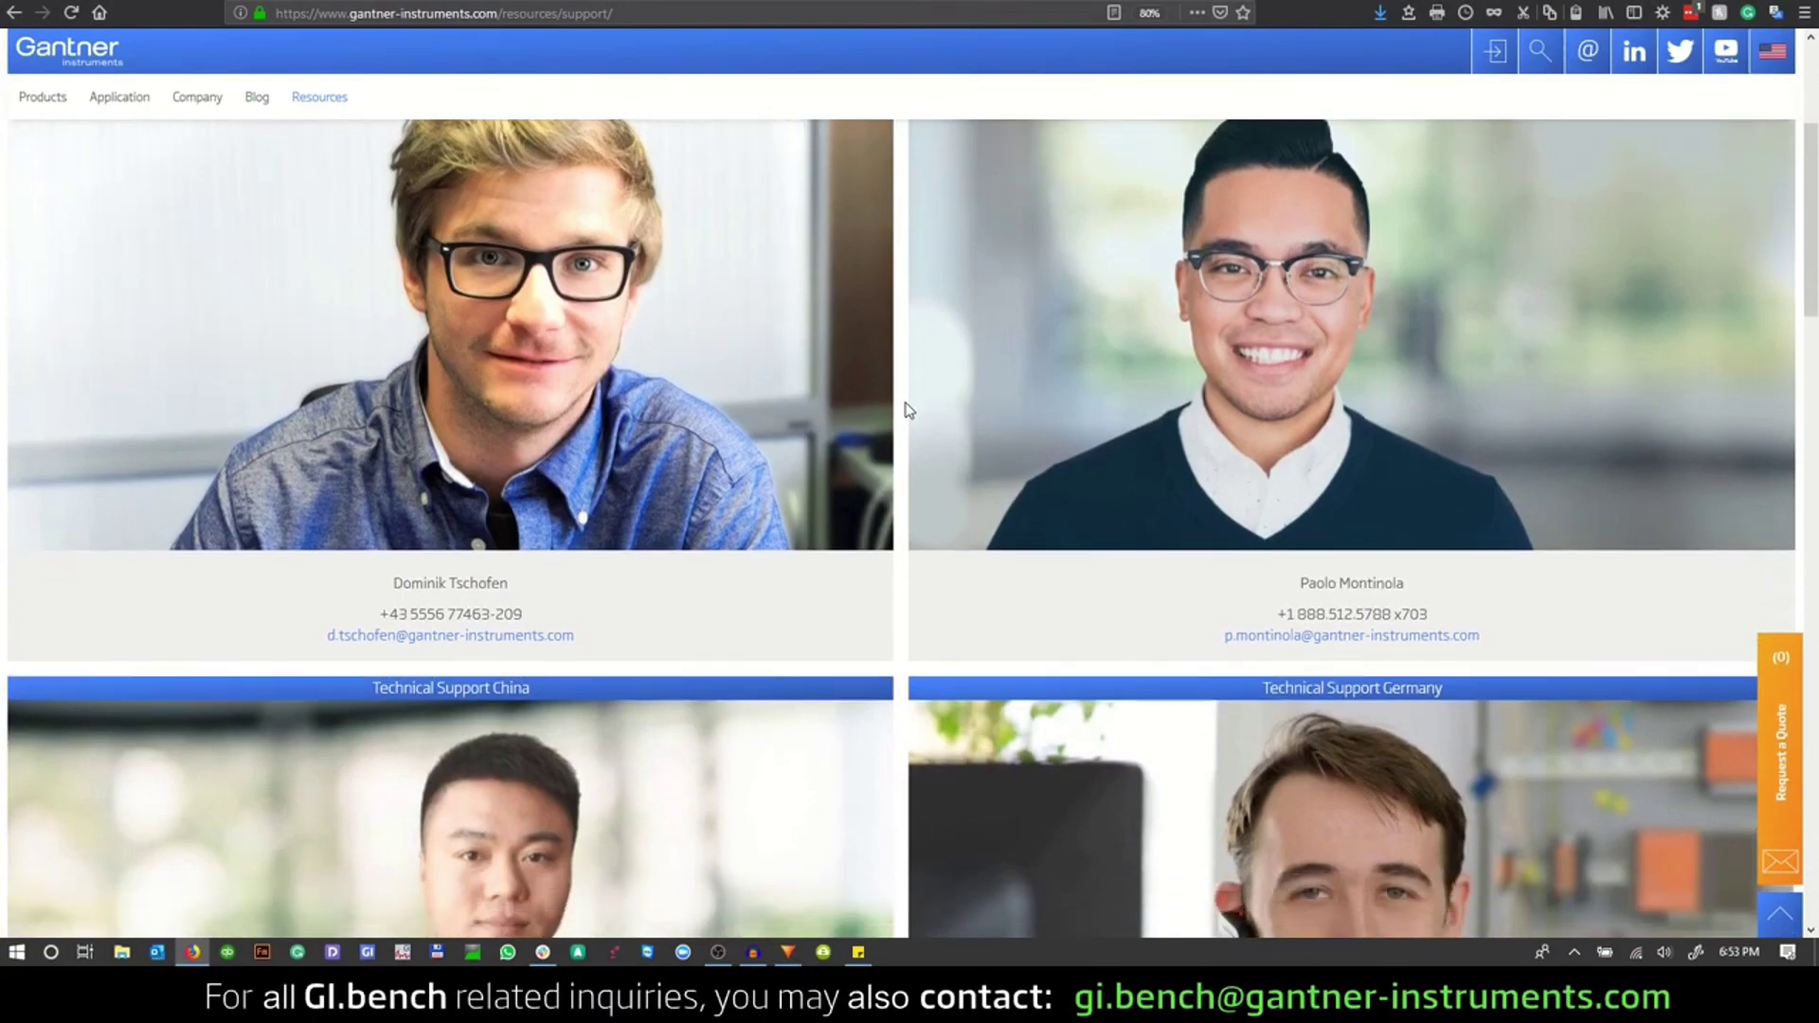
pyautogui.scroll(-2, 907, 413)
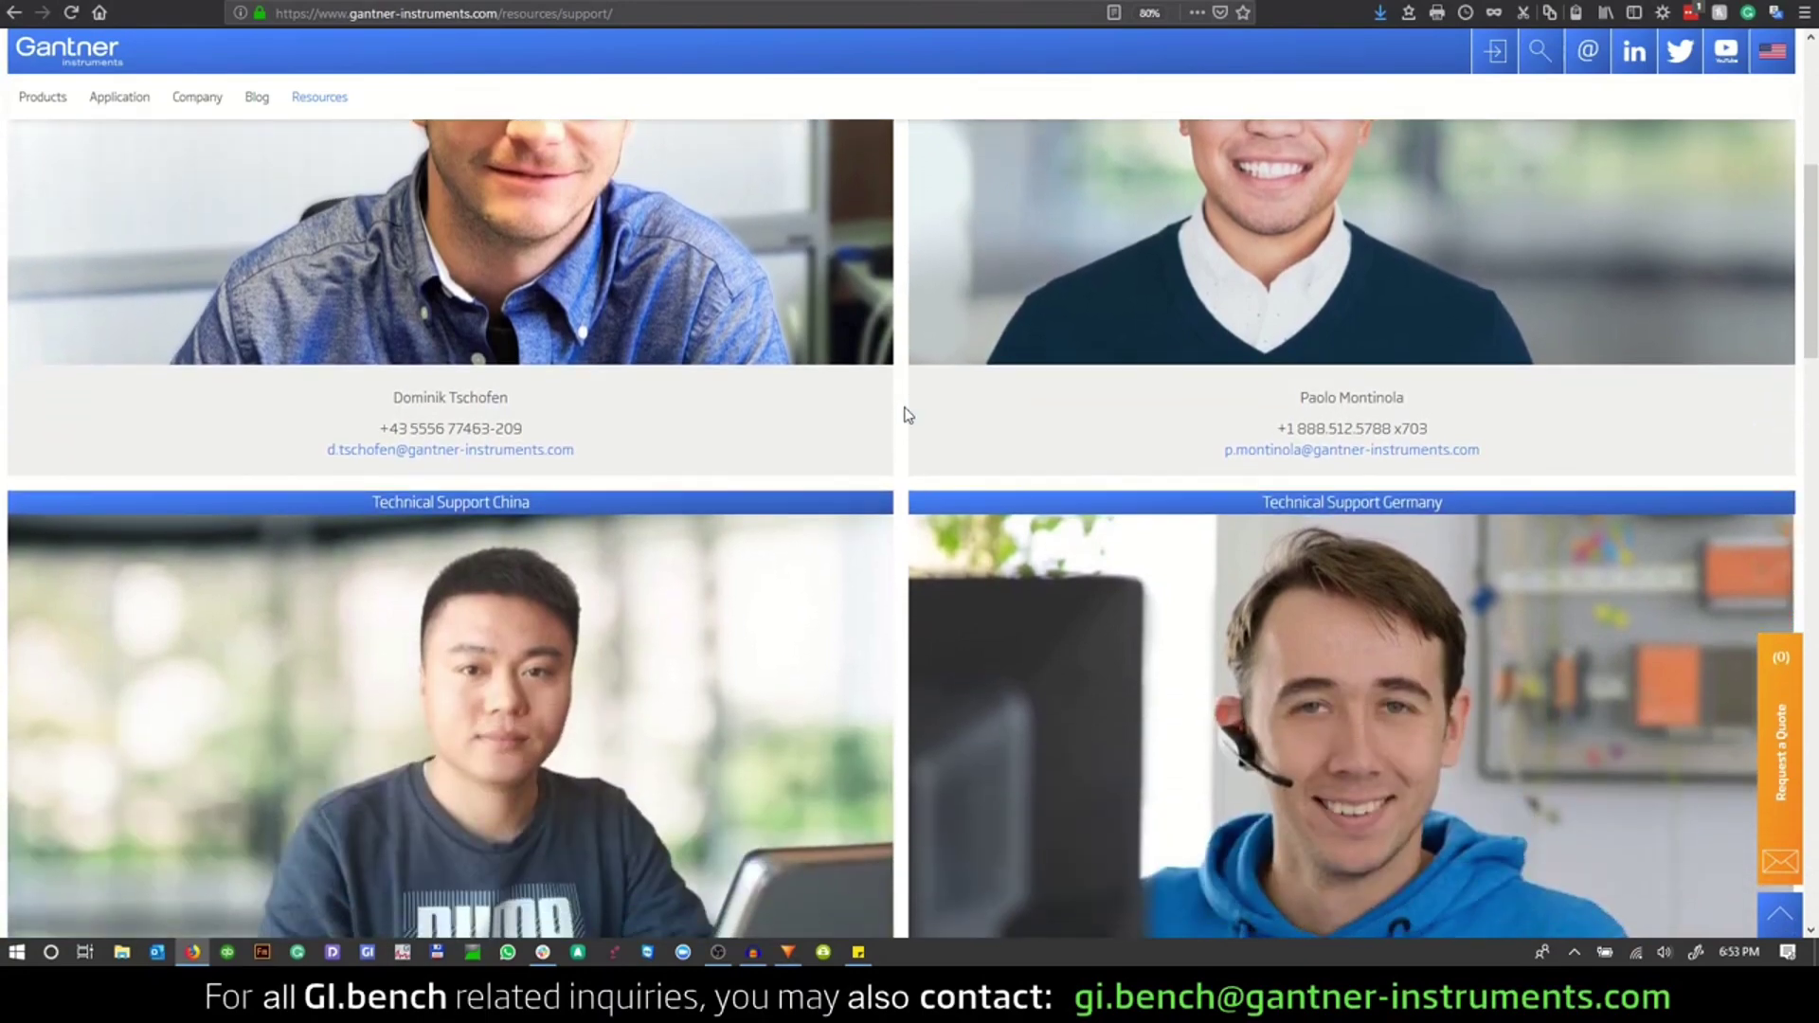
pyautogui.scroll(-3, 907, 415)
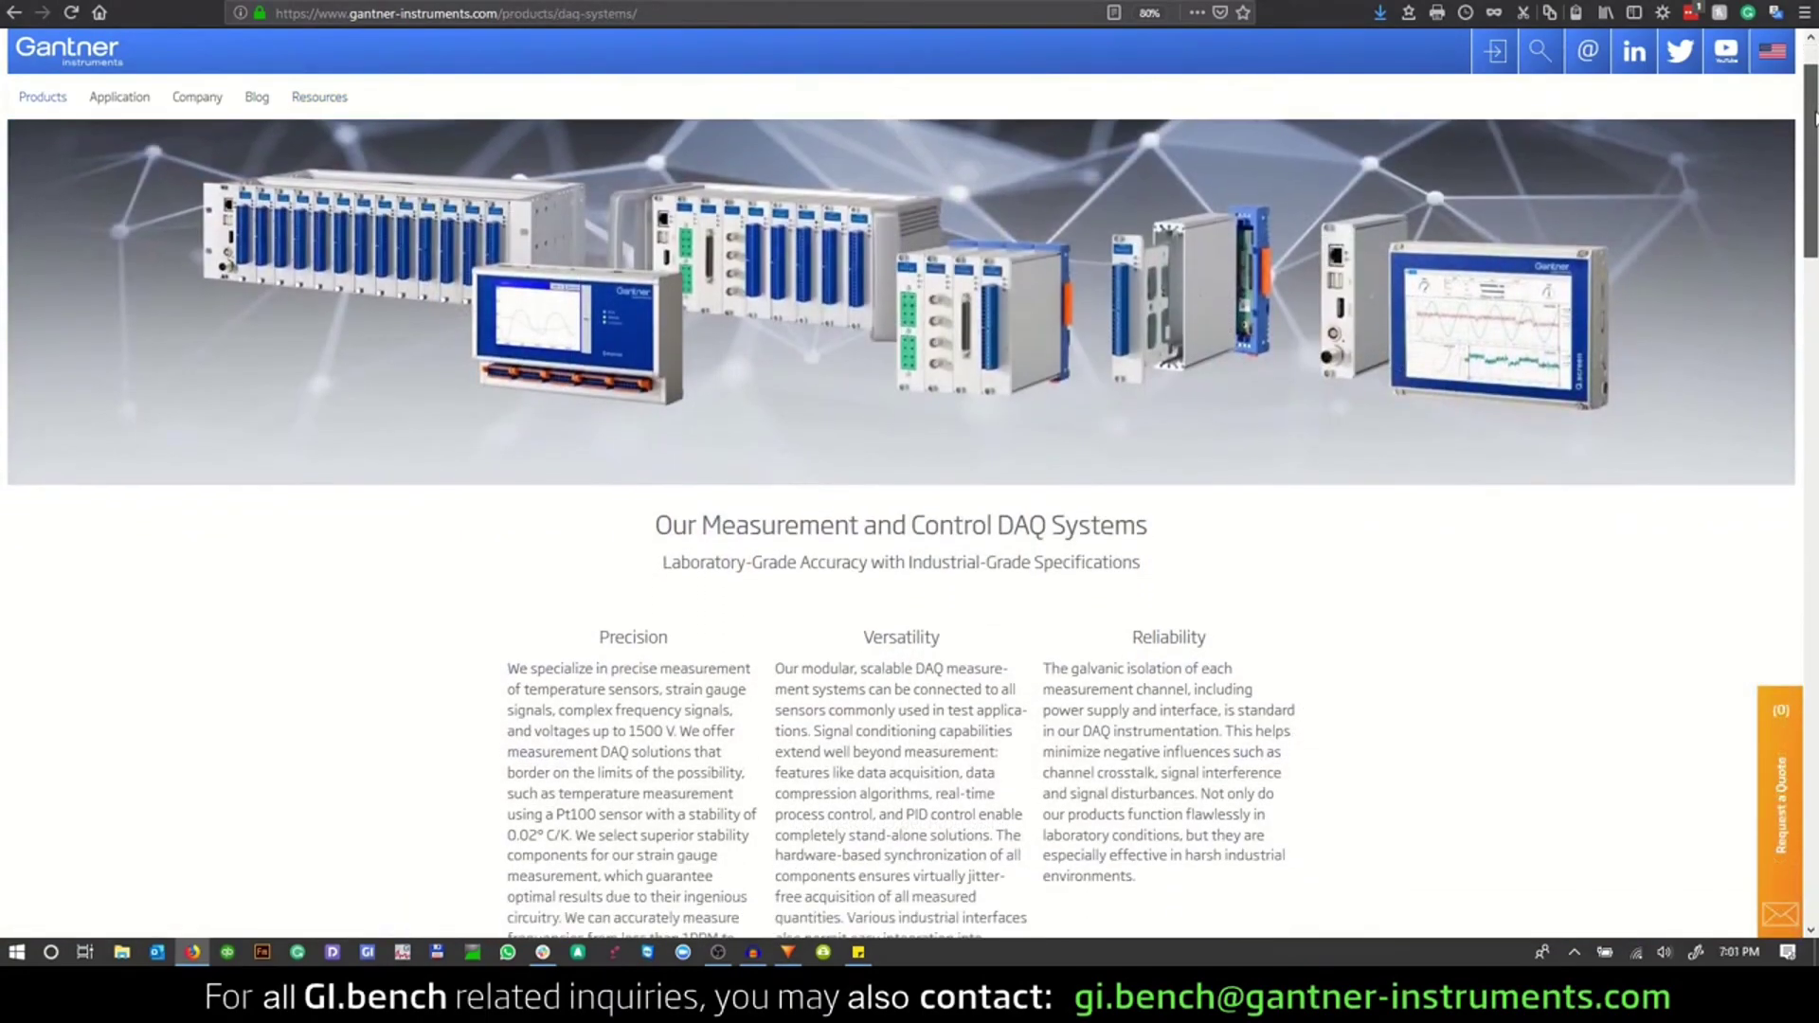
pyautogui.moveTo(1816, 118); pyautogui.dragTo(1816, 199)
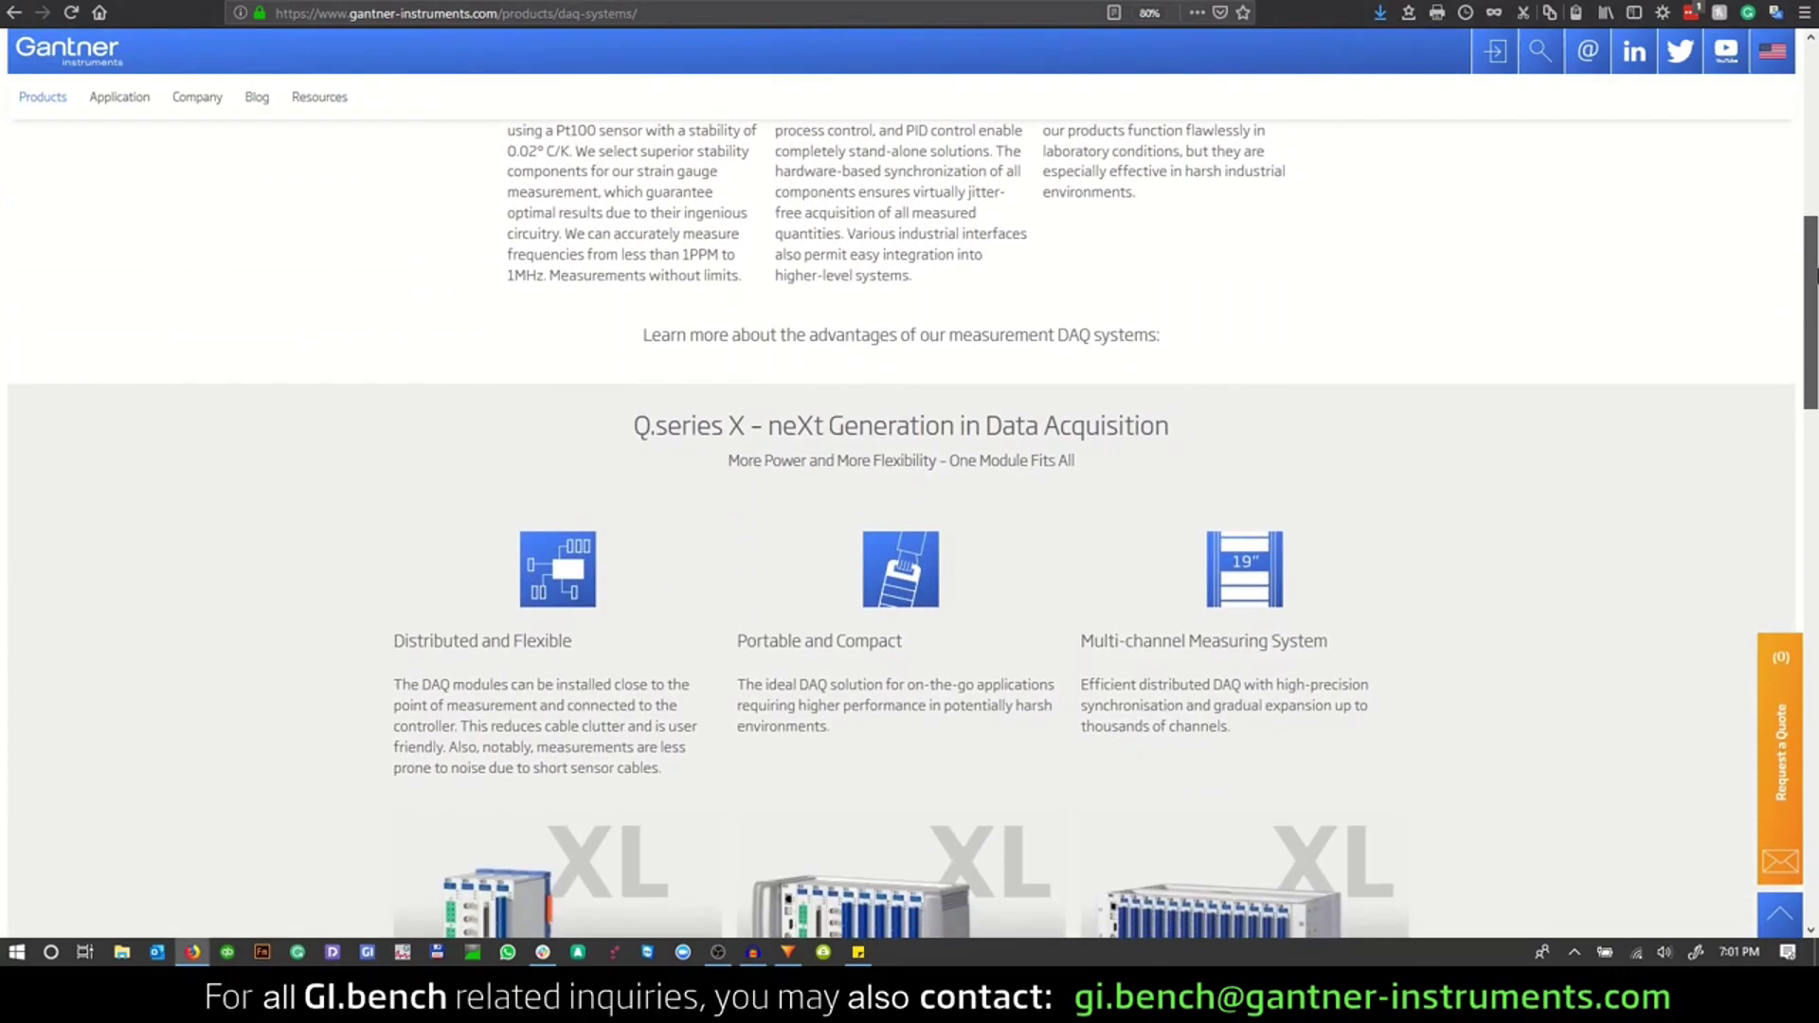
pyautogui.moveTo(1816, 333); pyautogui.dragTo(1816, 373)
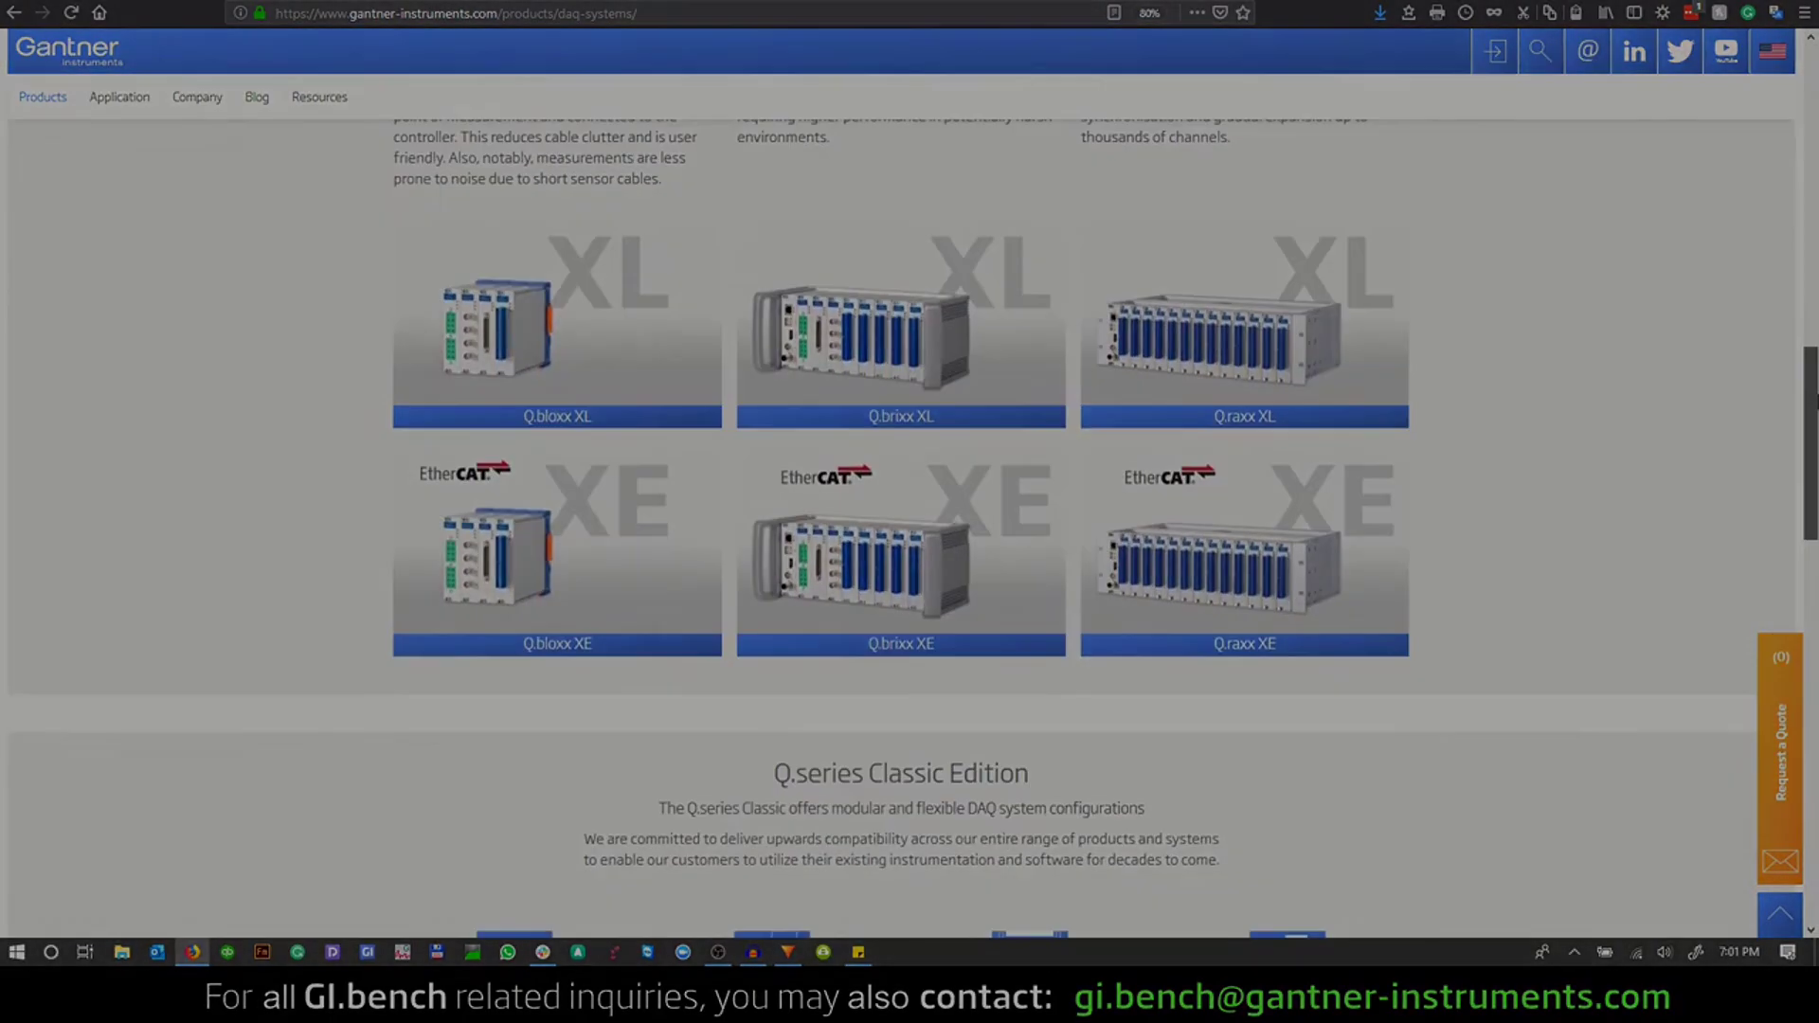